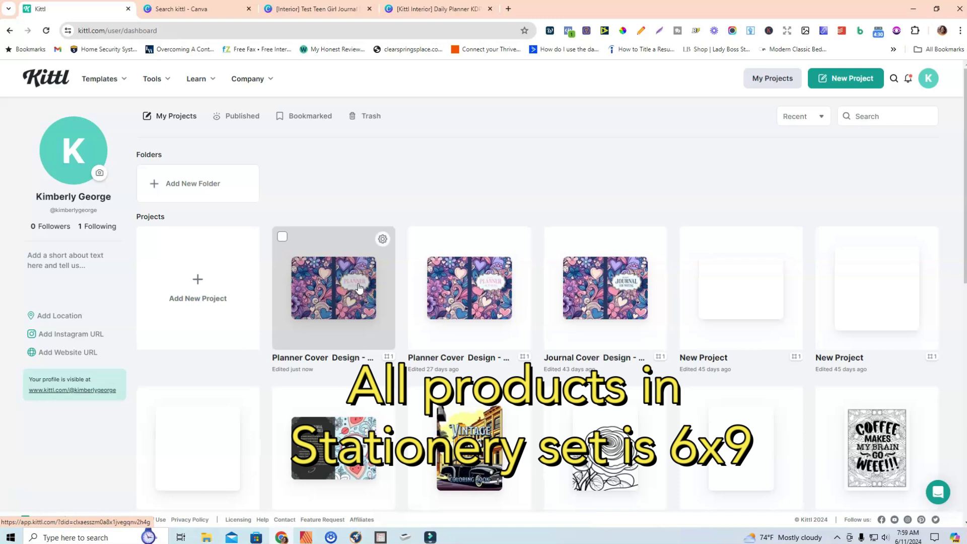
# - Open the most recently edited Planner Cover Design project in the editor
pyautogui.click(442, 301)
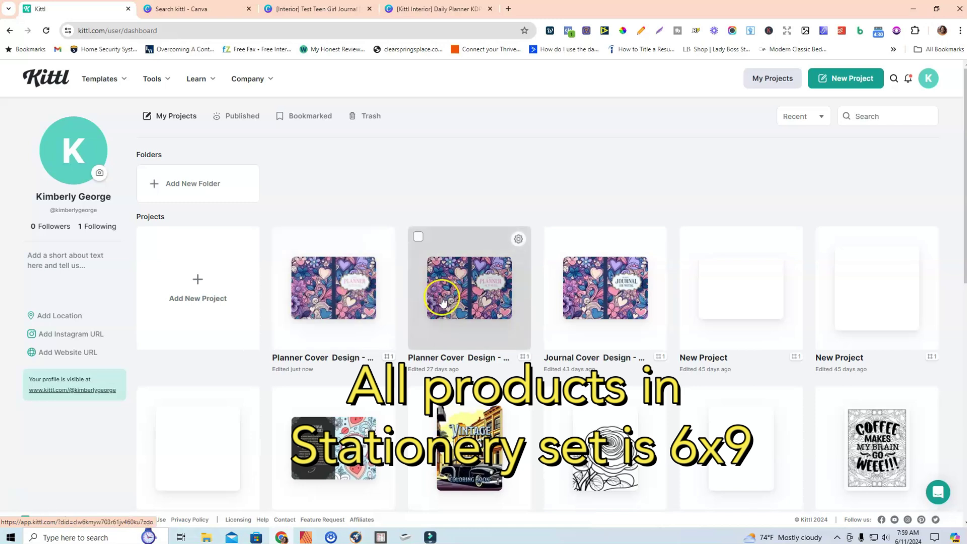
pyautogui.click(344, 306)
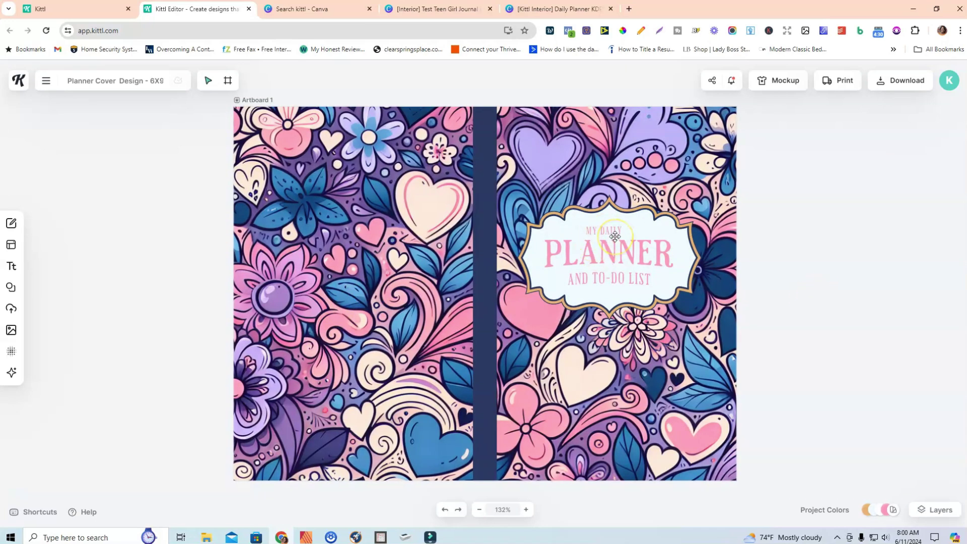
# - Look over the cover projects on the dashboard and the planner and journal interiors in Canva, and return to the Kittl cover editor
pyautogui.click(78, 8)
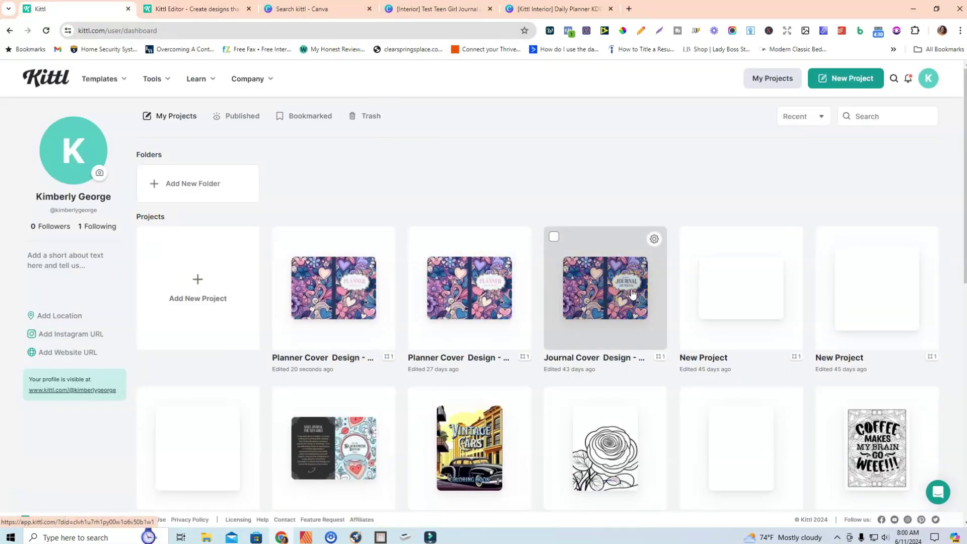
pyautogui.click(483, 295)
pyautogui.click(346, 291)
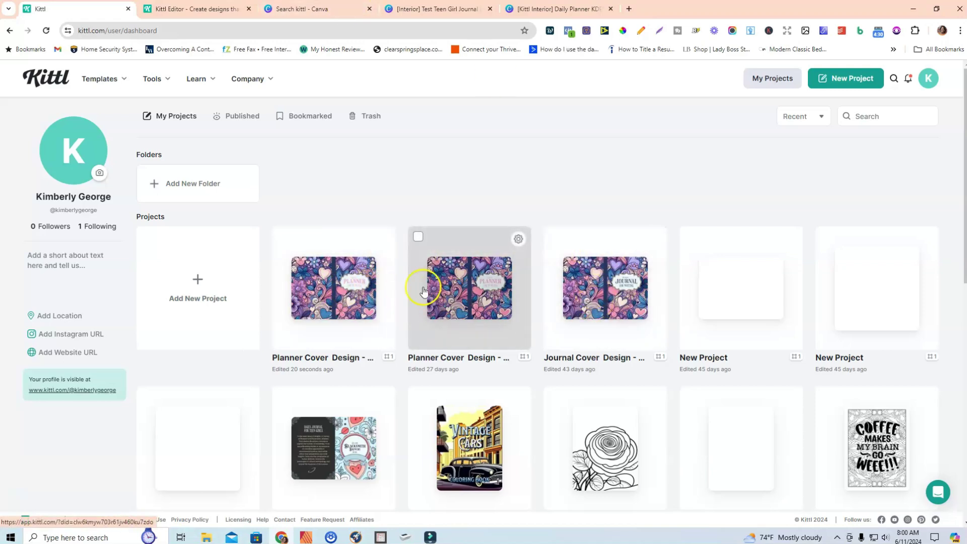
pyautogui.click(552, 7)
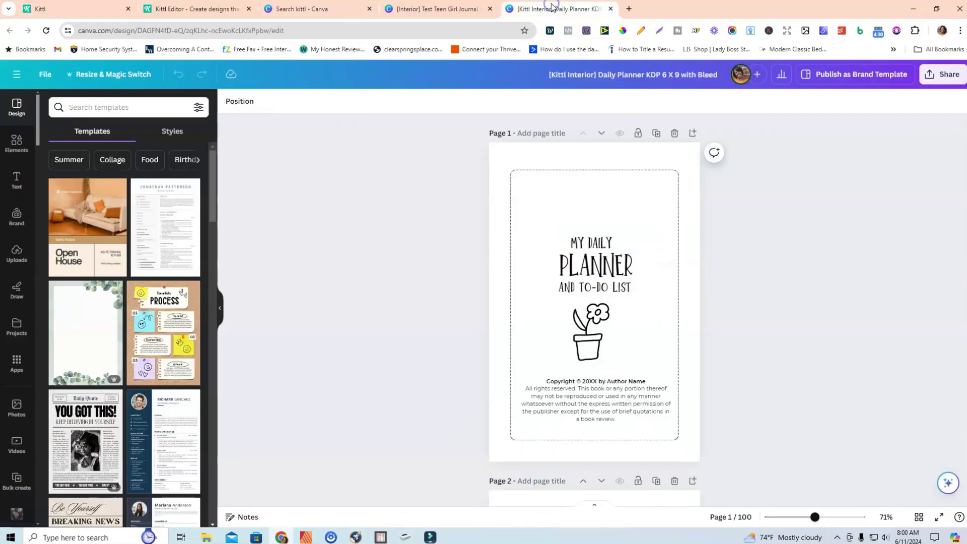
pyautogui.click(476, 13)
pyautogui.click(330, 7)
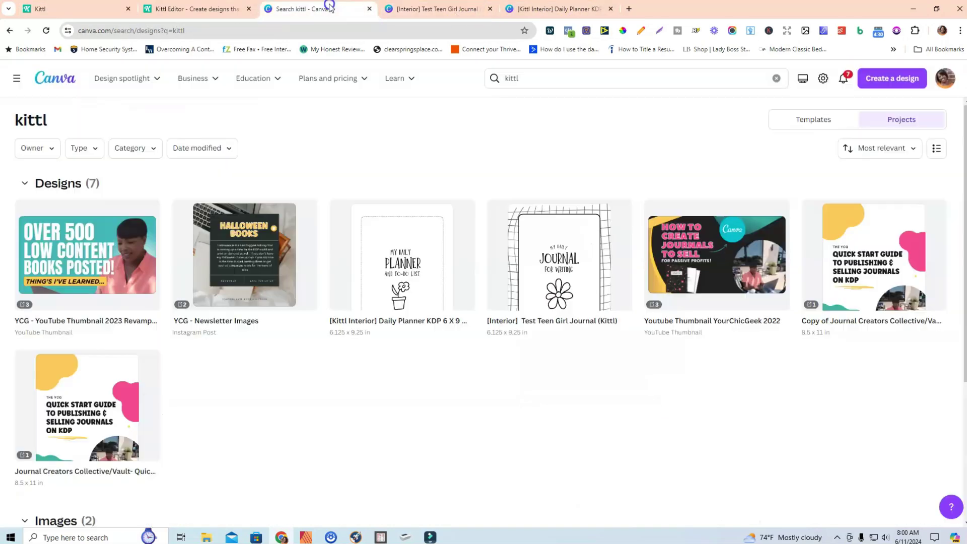
pyautogui.click(214, 9)
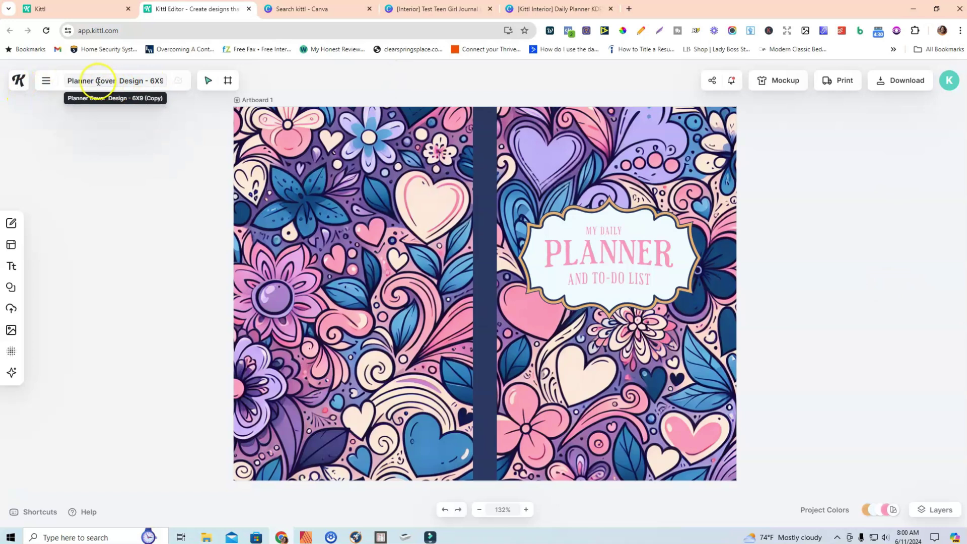
# - Rename the project by replacing "Planner" with "Notebook" at the start of its name
pyautogui.click(78, 82)
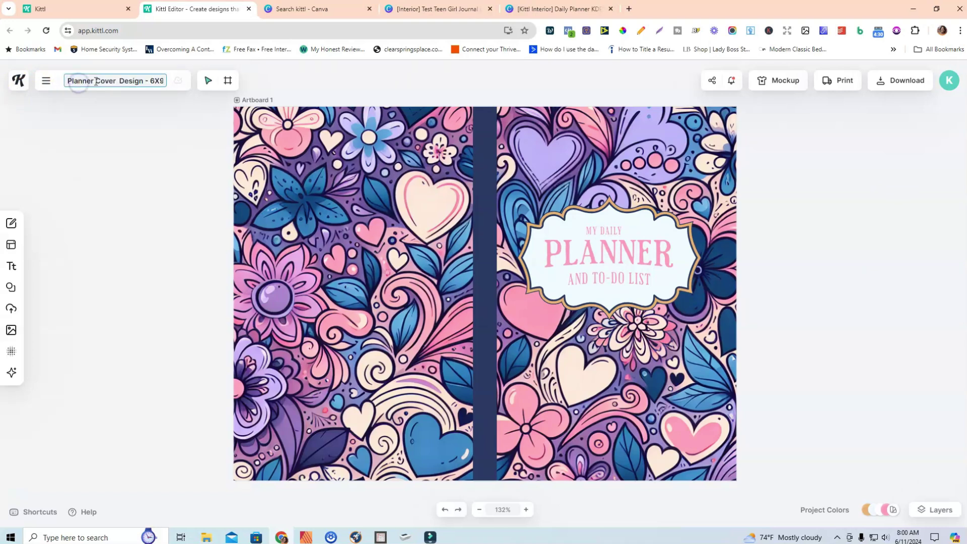
pyautogui.doubleClick(93, 80)
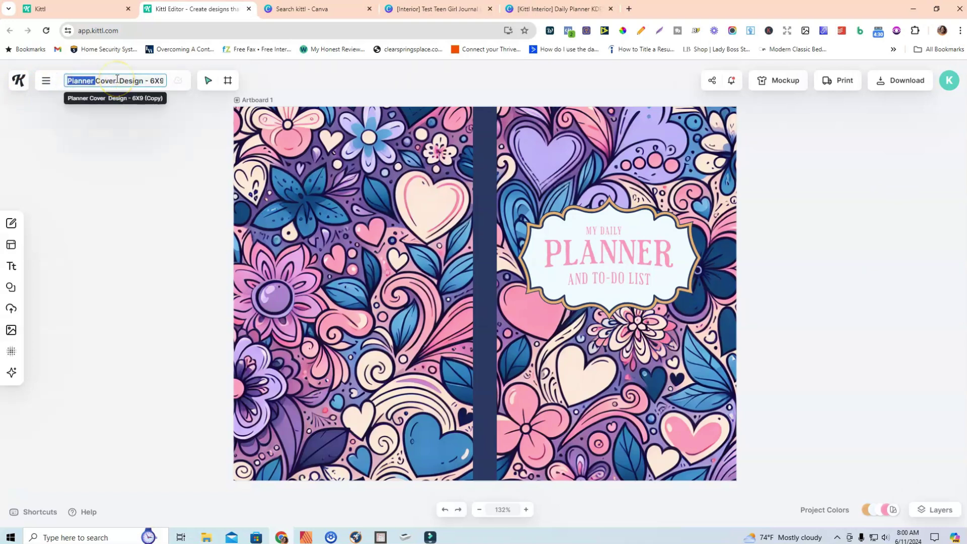
pyautogui.write('Nitei')
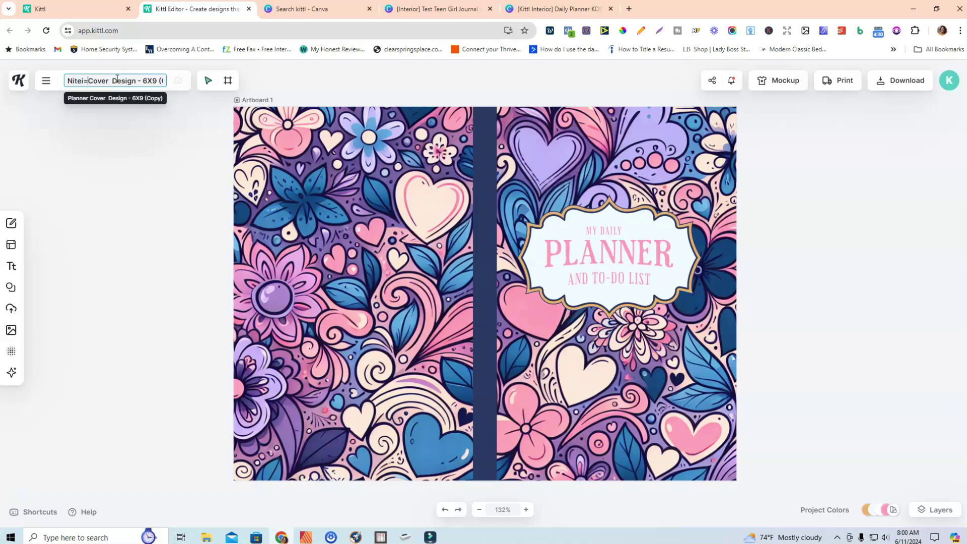
pyautogui.press('BackSpace')
pyautogui.press('BackSpace')
pyautogui.press('BackSpace')
pyautogui.write('oteboo')
pyautogui.press('Return')
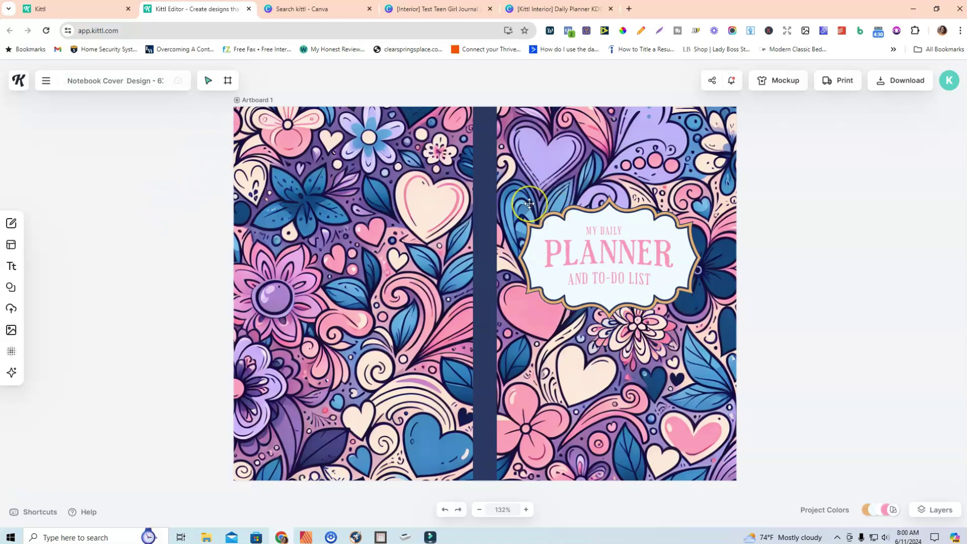
# - Recolor the "MY DAILY" text on the cover label with a purple sampled from the cover artwork
pyautogui.click(577, 222)
pyautogui.click(604, 231)
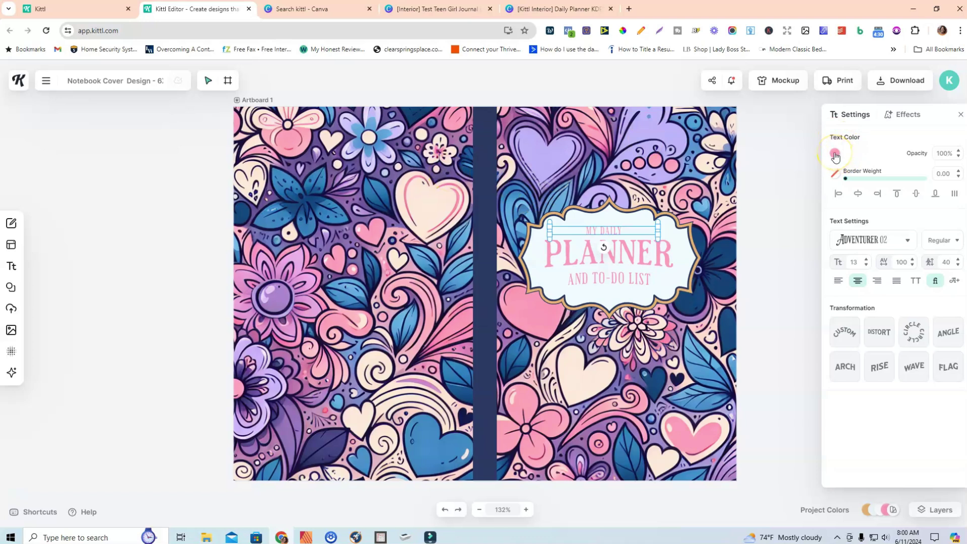
pyautogui.click(835, 154)
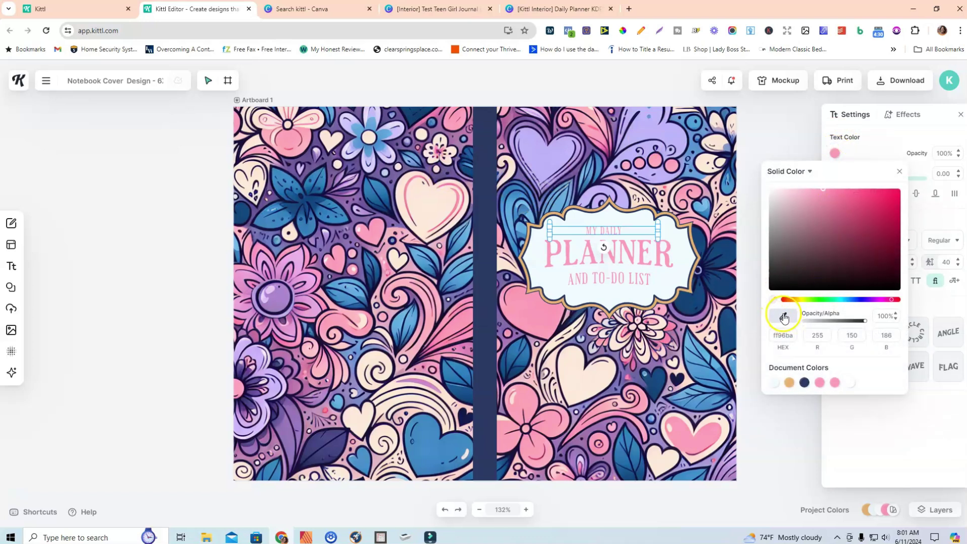
pyautogui.click(784, 317)
pyautogui.click(589, 150)
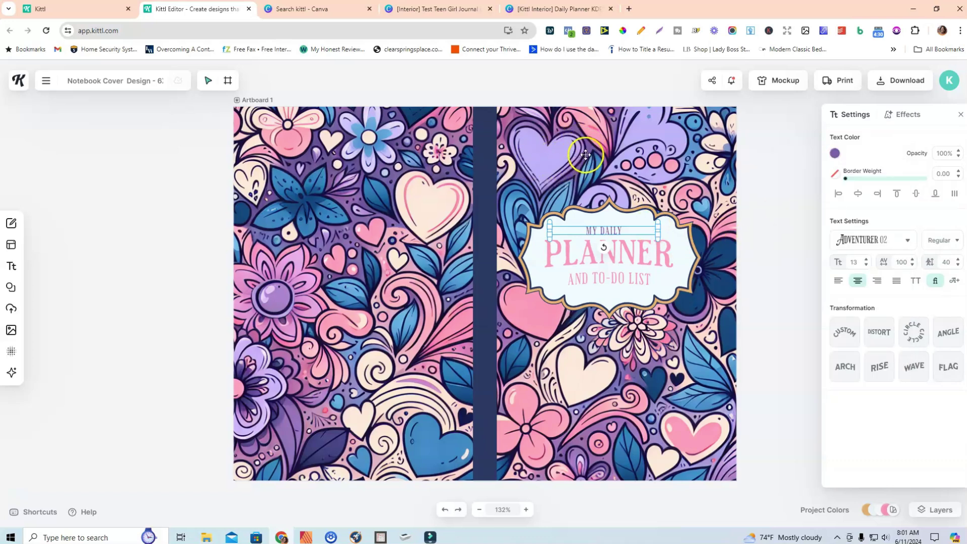
# - Apply the same purple document color to the "PLANNER" title and the "AND TO-DO LIST" line
pyautogui.click(642, 249)
pyautogui.click(835, 154)
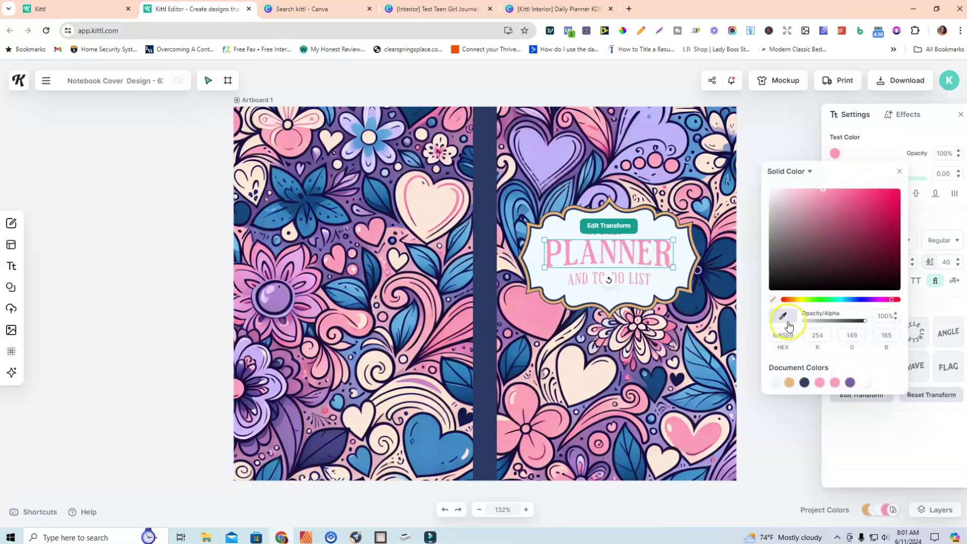
pyautogui.click(849, 382)
pyautogui.click(643, 281)
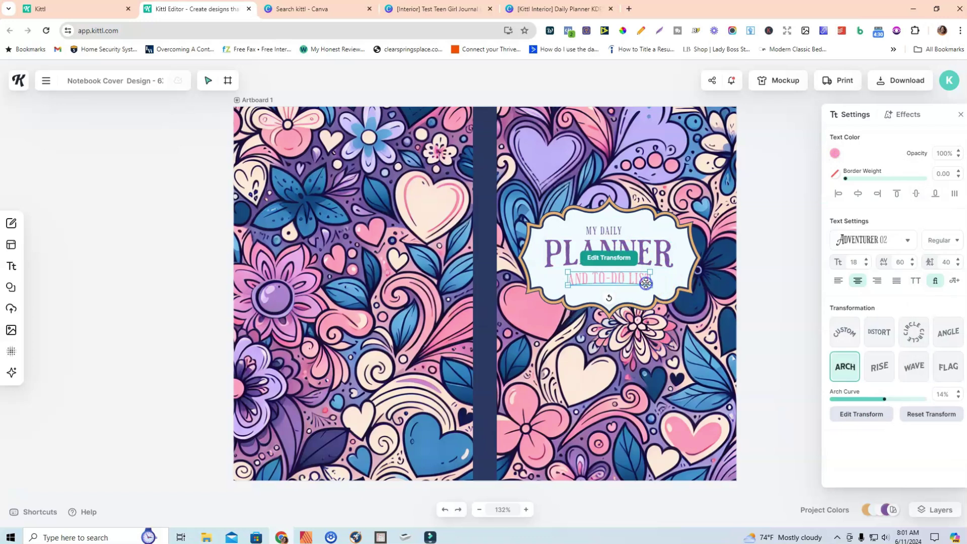
pyautogui.click(835, 153)
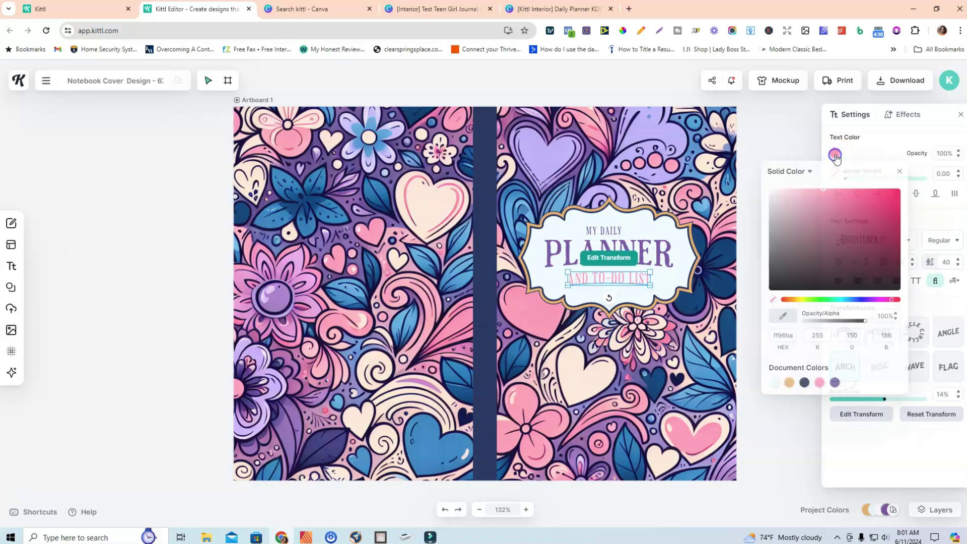
pyautogui.click(834, 382)
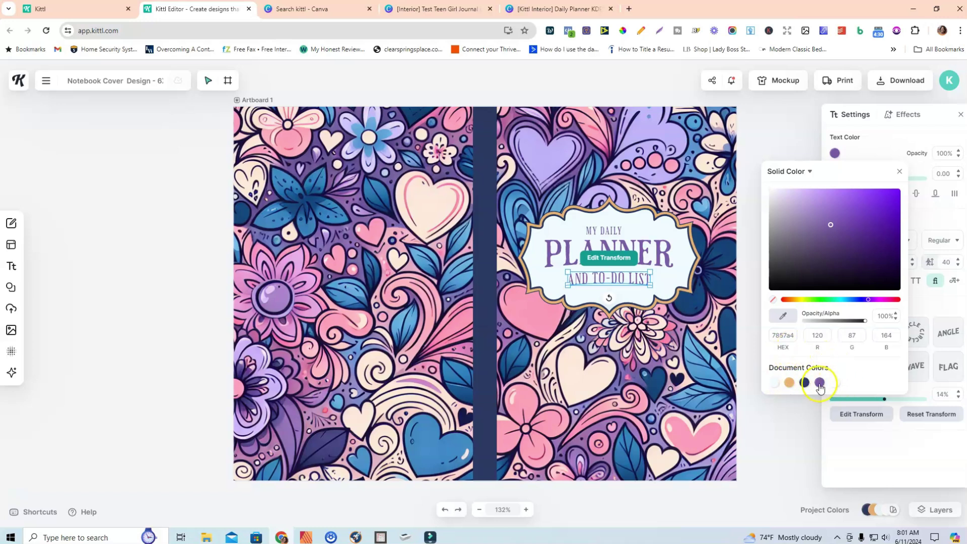
pyautogui.click(773, 432)
# - Replace the "PLANNER" title text on the cover label with "NOTEBOOK"
pyautogui.click(598, 245)
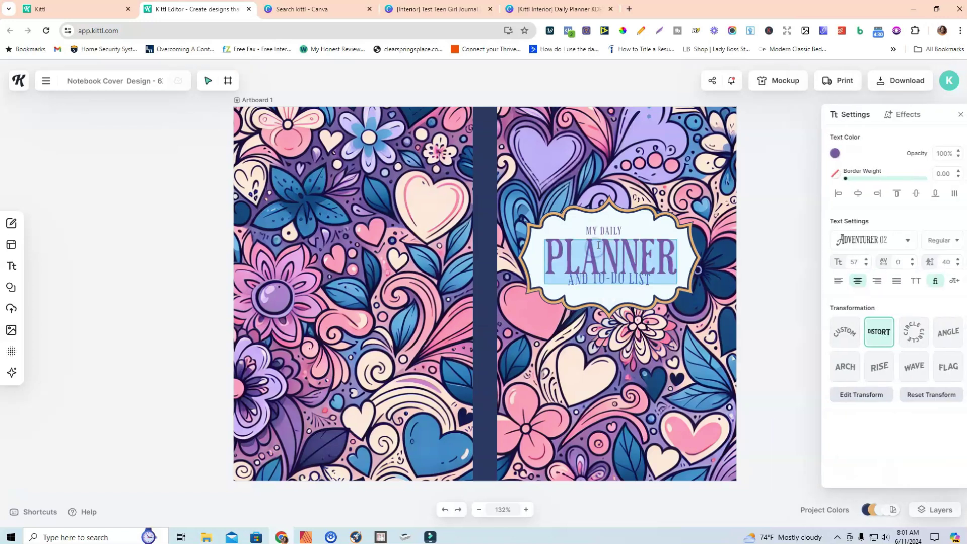
pyautogui.write('N')
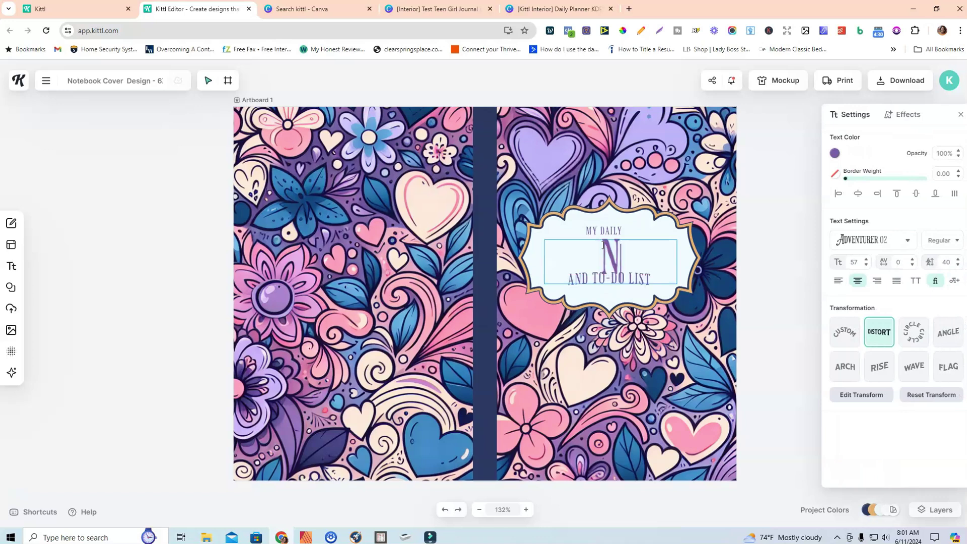
pyautogui.write('OTEBOOK')
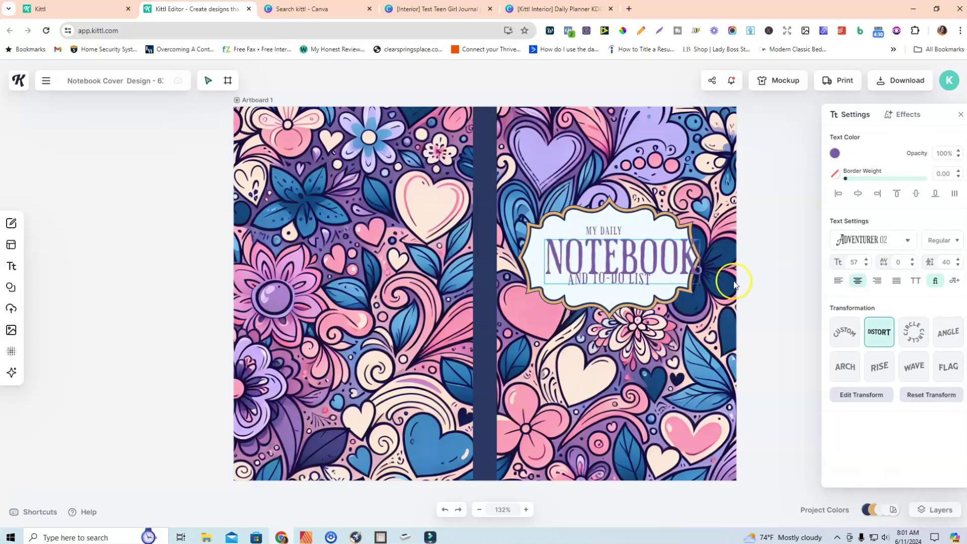
pyautogui.press('Escape')
pyautogui.click(644, 280)
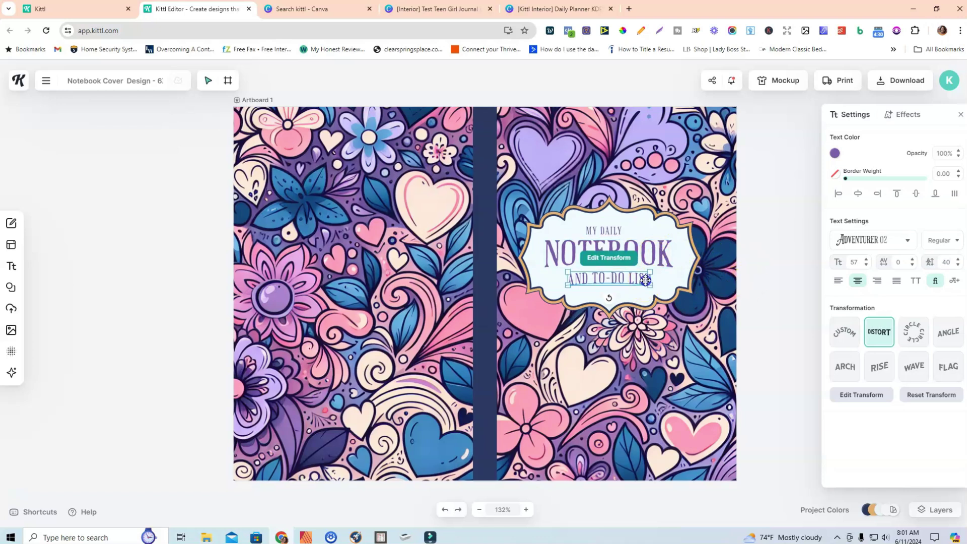
pyautogui.doubleClick(645, 280)
pyautogui.click(764, 280)
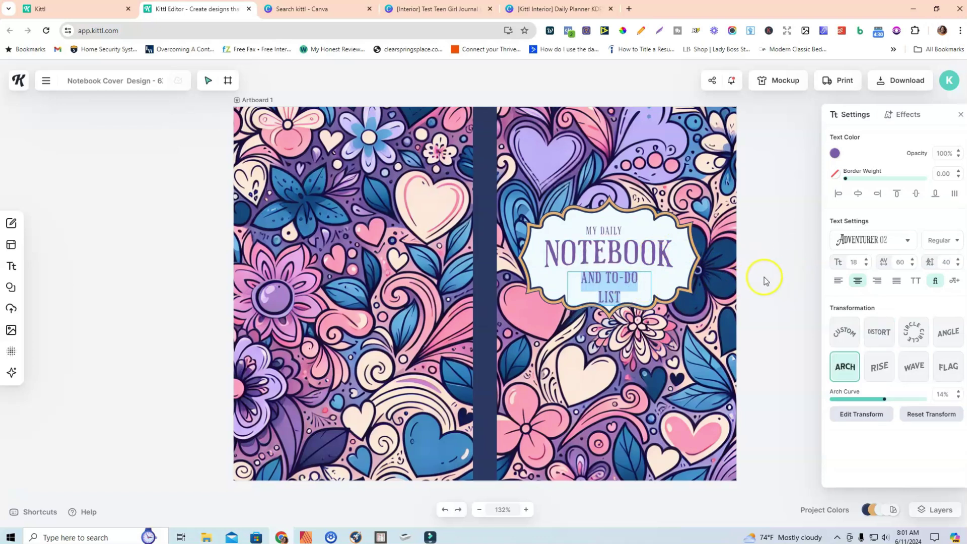
pyautogui.click(765, 246)
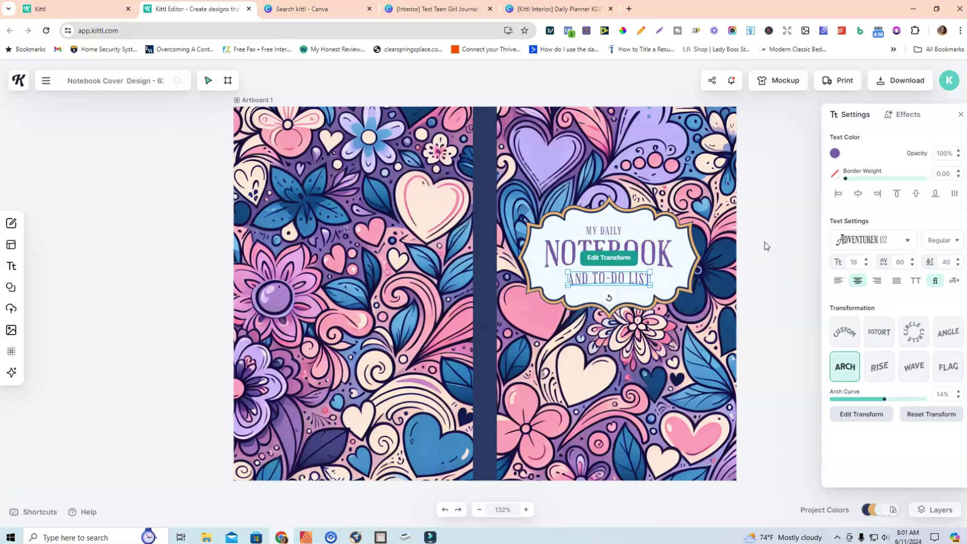
pyautogui.click(764, 243)
# - Widen the "NOTEBOOK" title slightly and align the "AND TO-DO LIST" line with the label's center
pyautogui.click(669, 268)
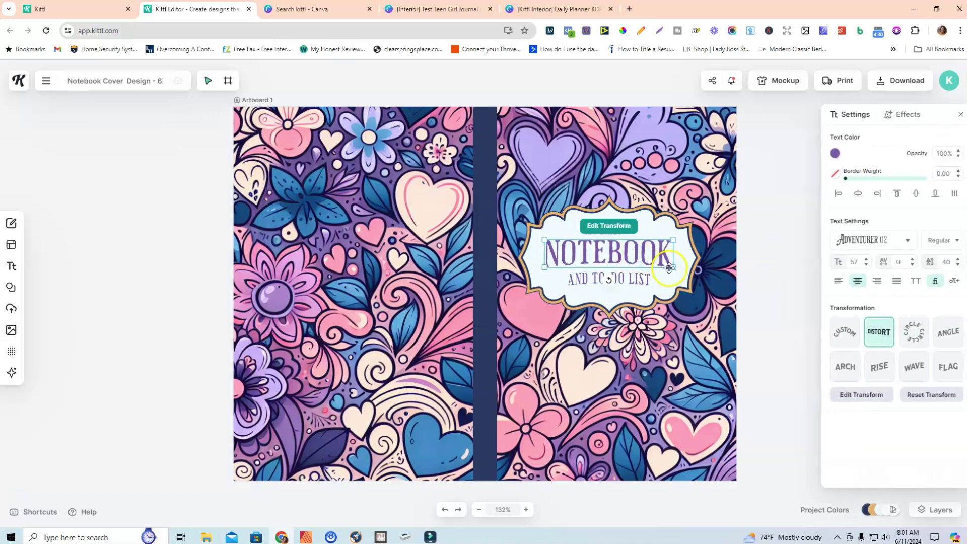
pyautogui.click(757, 277)
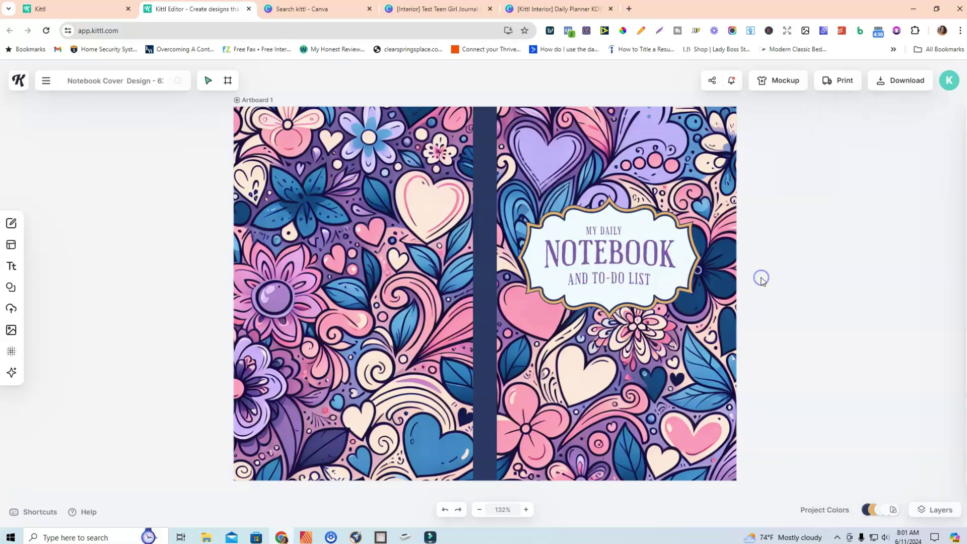
pyautogui.click(615, 278)
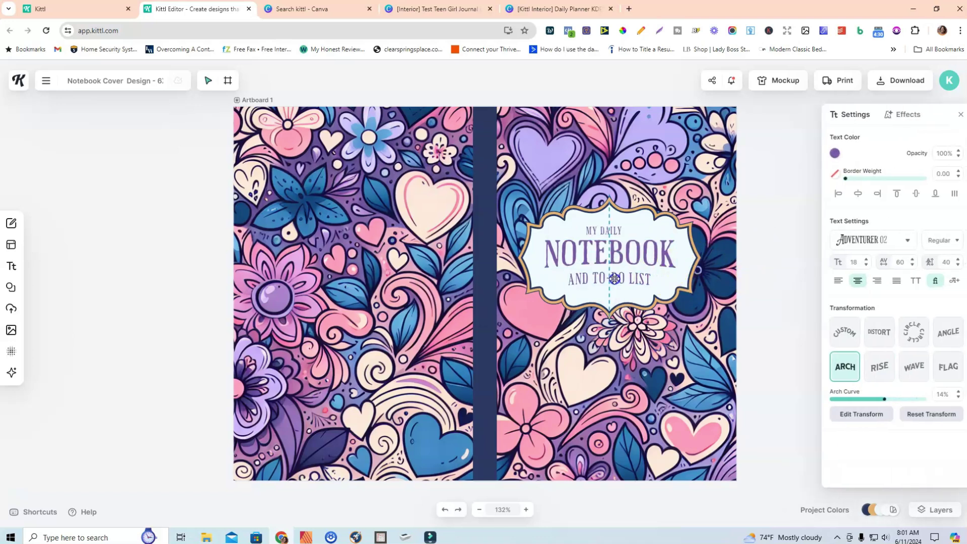
pyautogui.click(782, 242)
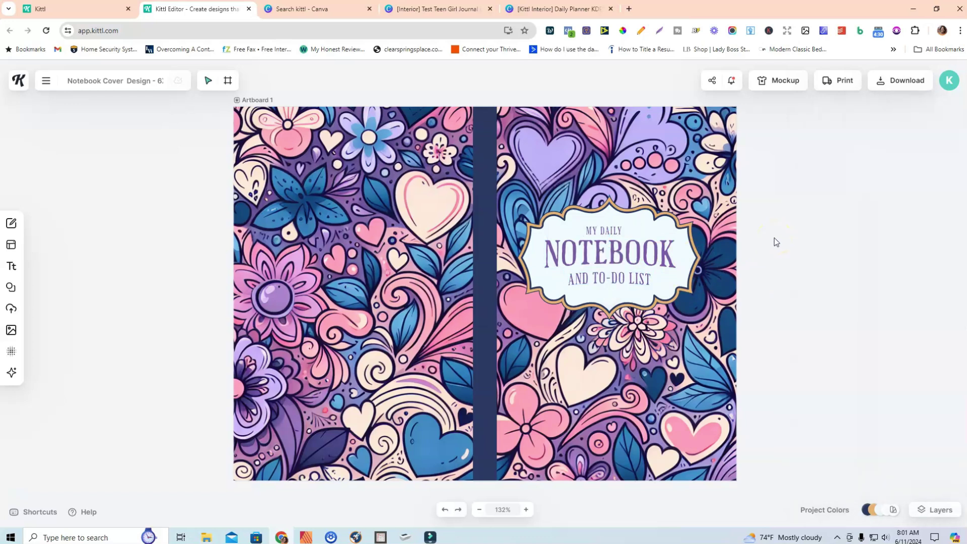
# - Return to the Kittl projects dashboard and reload it to check the notebook cover's thumbnail
pyautogui.click(107, 10)
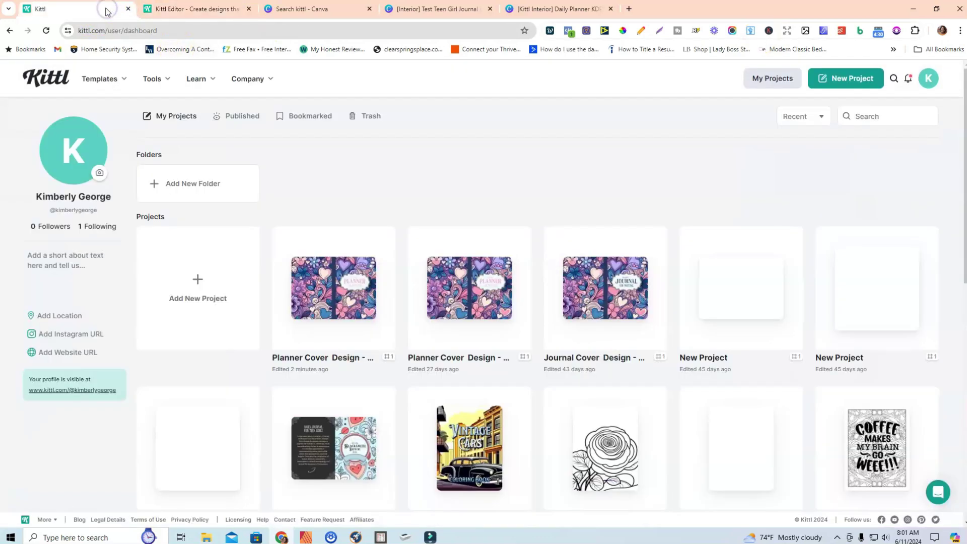
pyautogui.rightClick(107, 10)
pyautogui.click(136, 83)
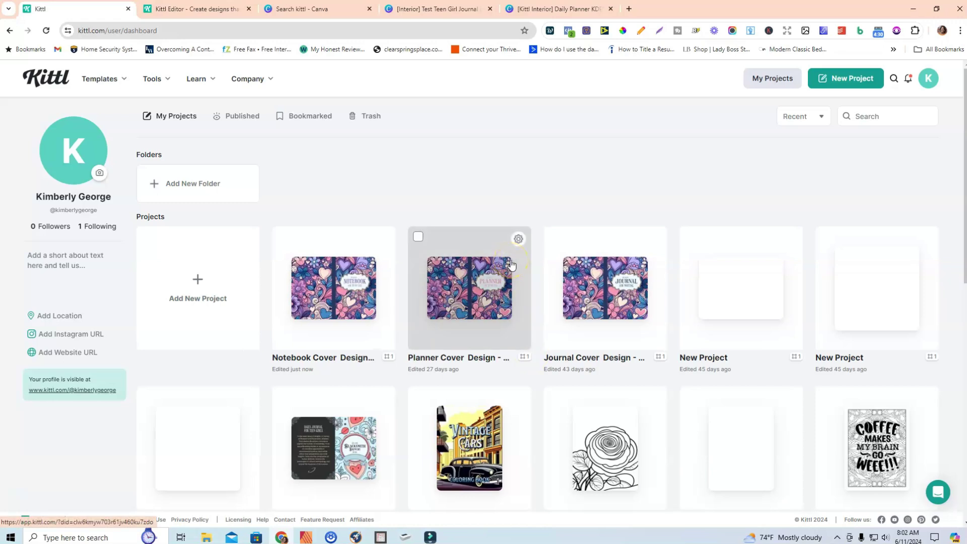
pyautogui.click(348, 300)
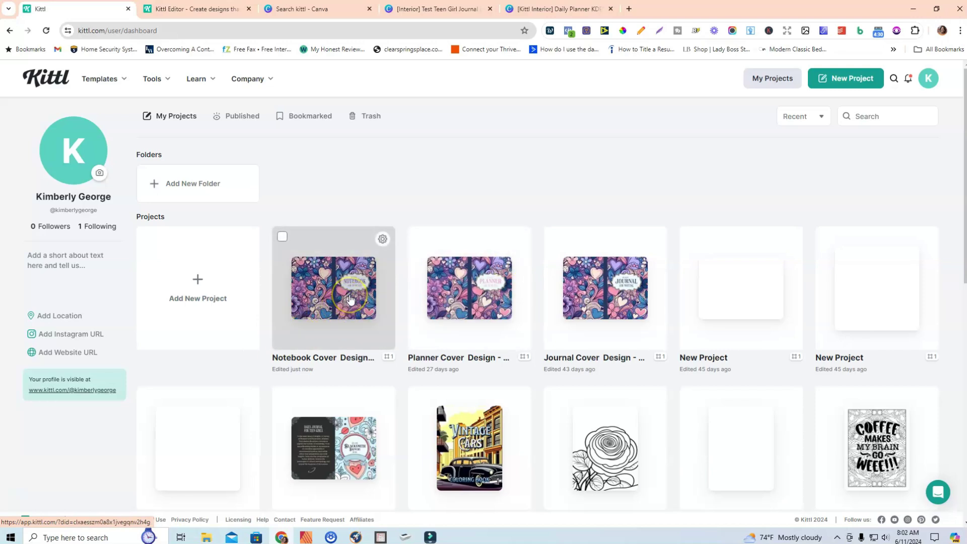
# - Switch to the "[Interior] Test Teen Girl Journal (Kittl)" design in Canva and make a copy of it
pyautogui.click(426, 11)
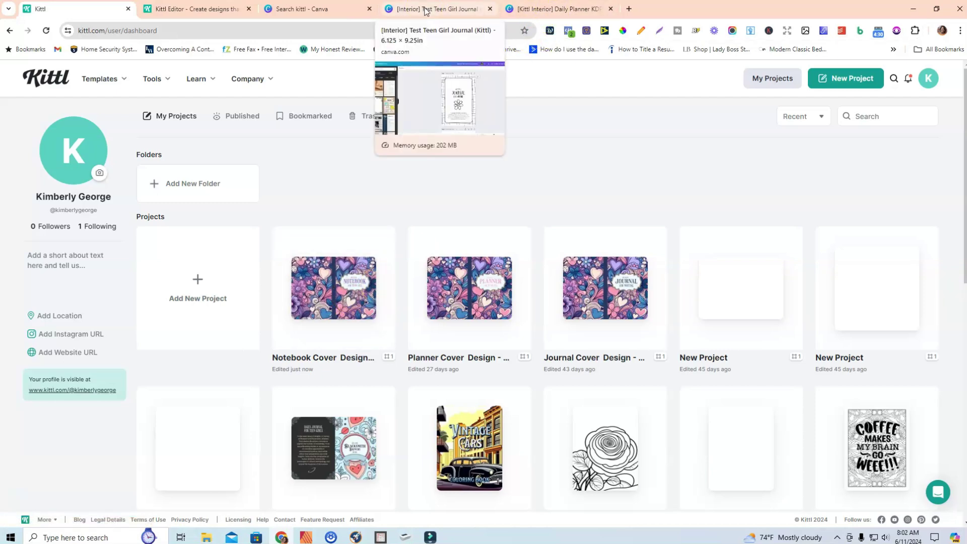
pyautogui.click(426, 12)
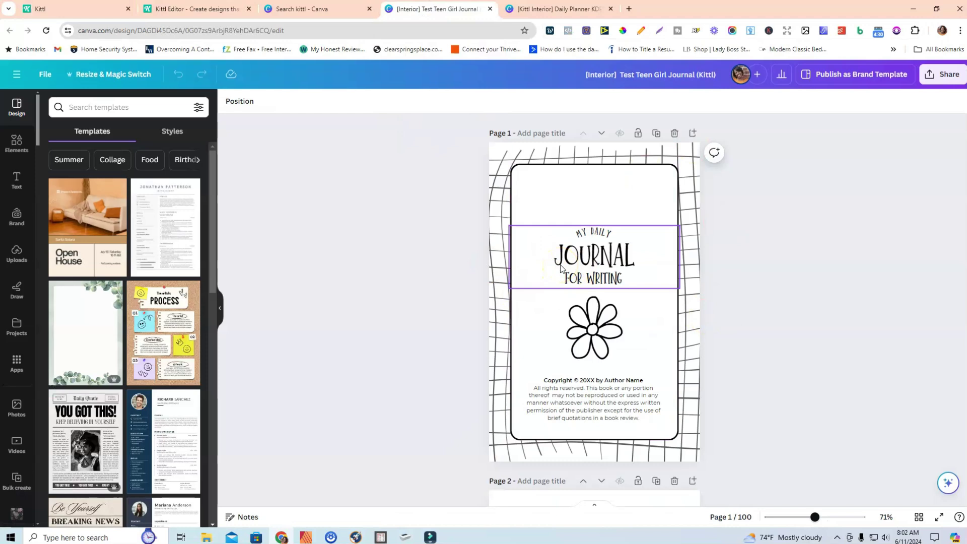
pyautogui.click(46, 77)
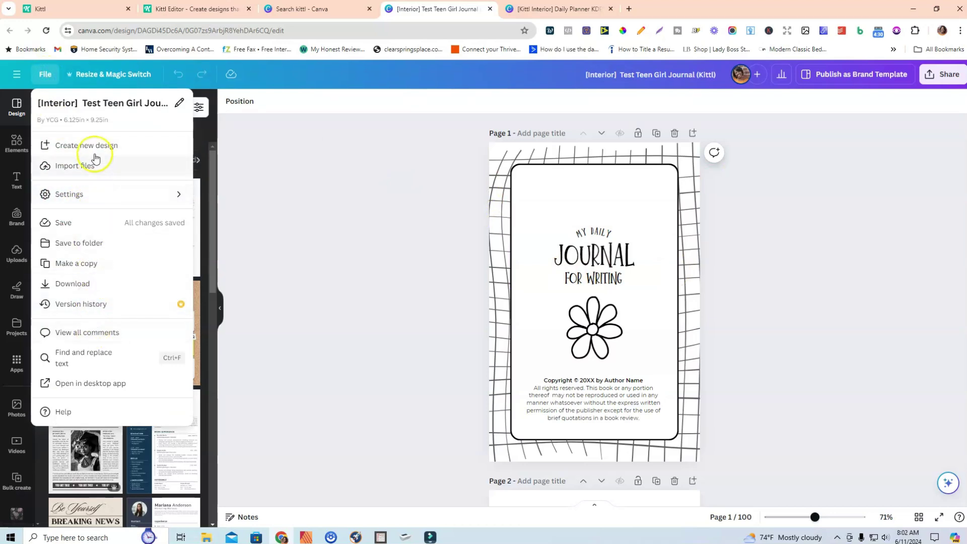
pyautogui.click(114, 87)
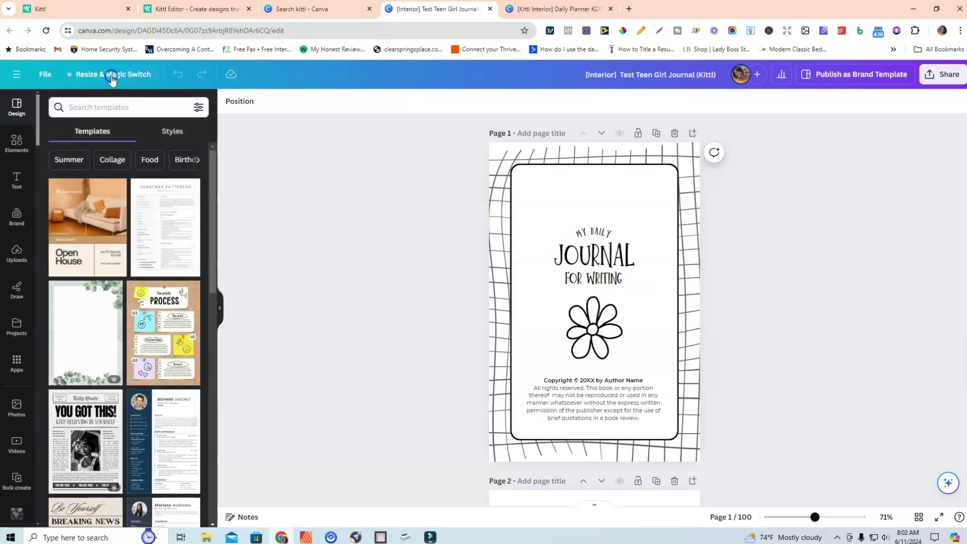
pyautogui.click(112, 75)
pyautogui.click(44, 76)
pyautogui.click(45, 76)
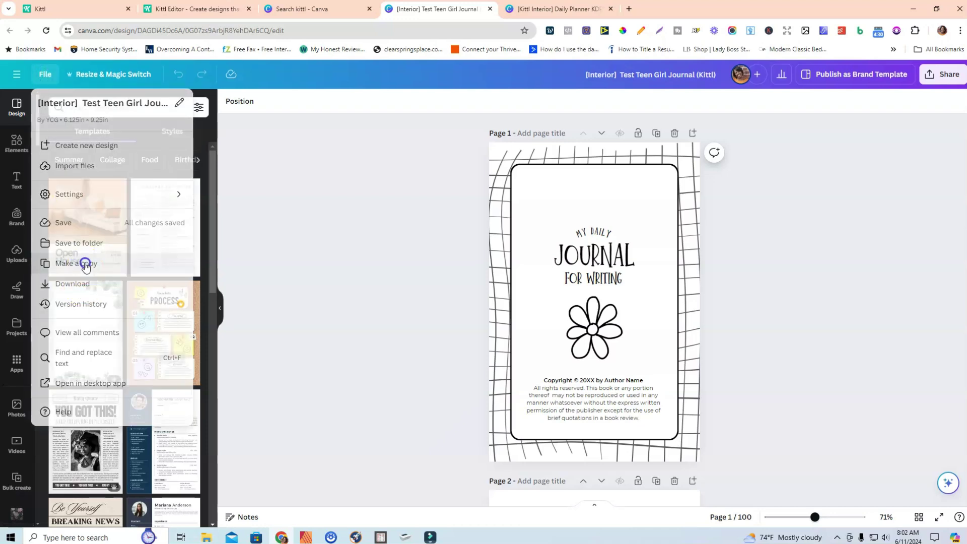
pyautogui.click(80, 262)
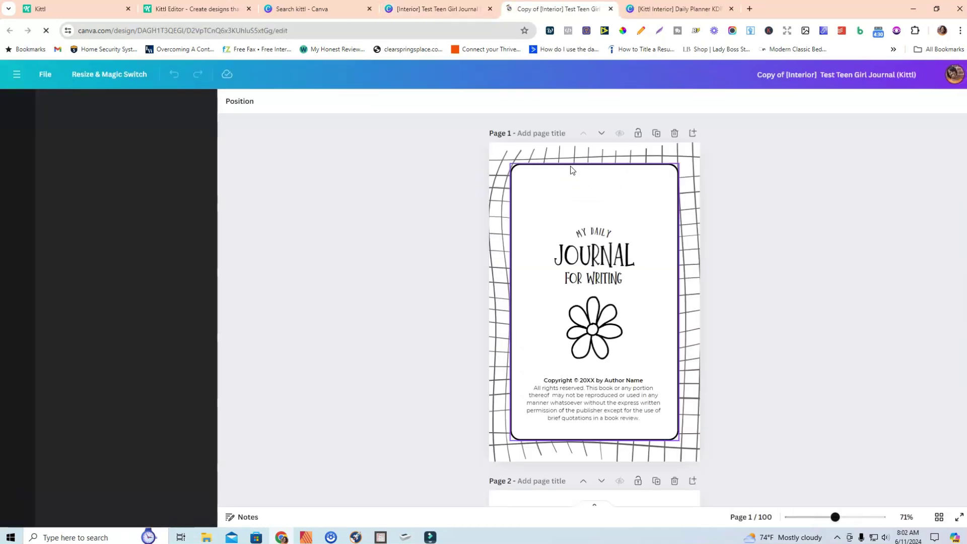
# - Rename the copied design "[Interior] Test Teen Girl Notebook (Kittl)"
pyautogui.click(772, 78)
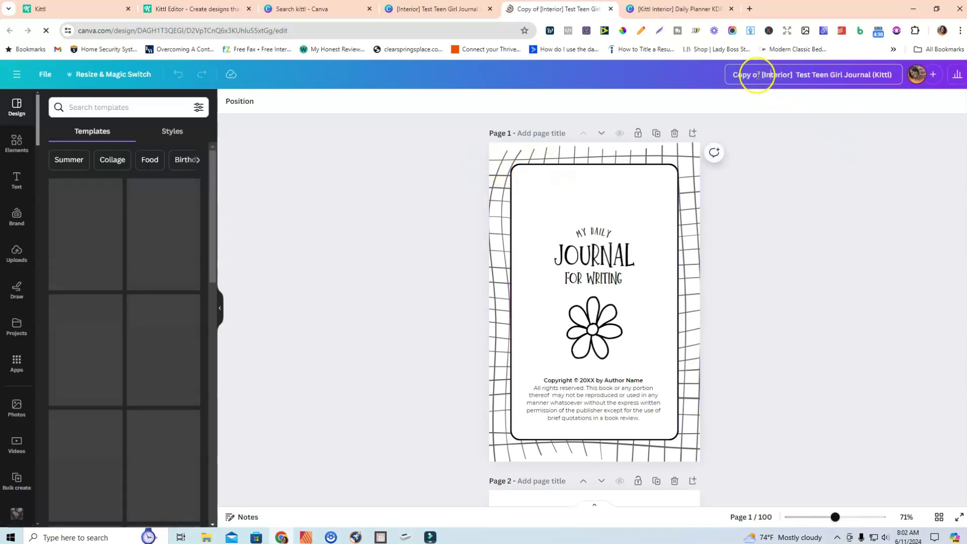
pyautogui.moveTo(760, 76); pyautogui.dragTo(693, 79)
pyautogui.press('BackSpace')
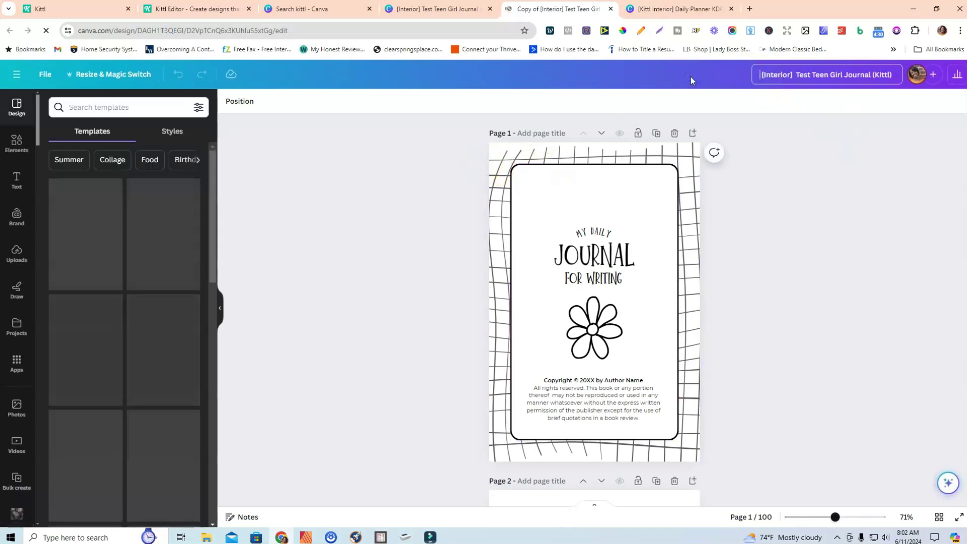
pyautogui.press('Return')
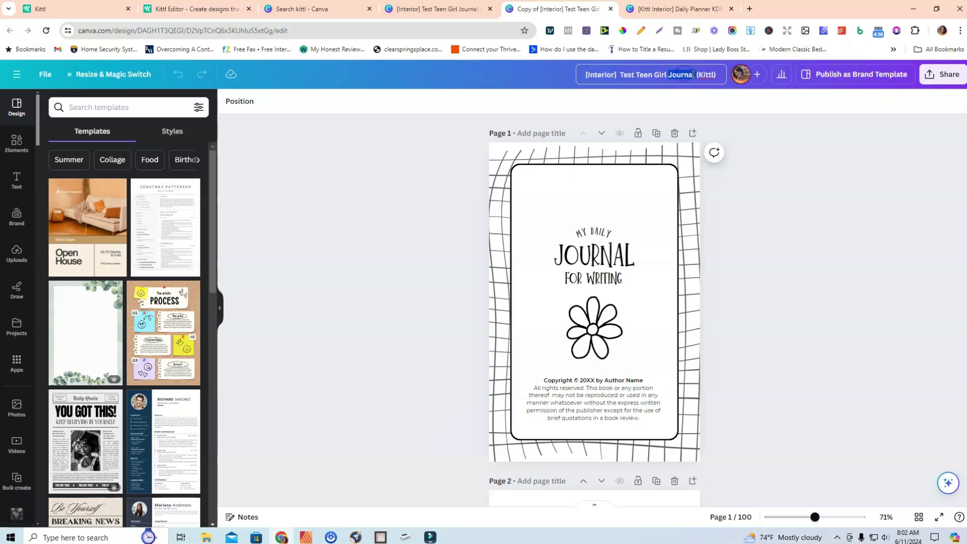
pyautogui.write('Noteoo')
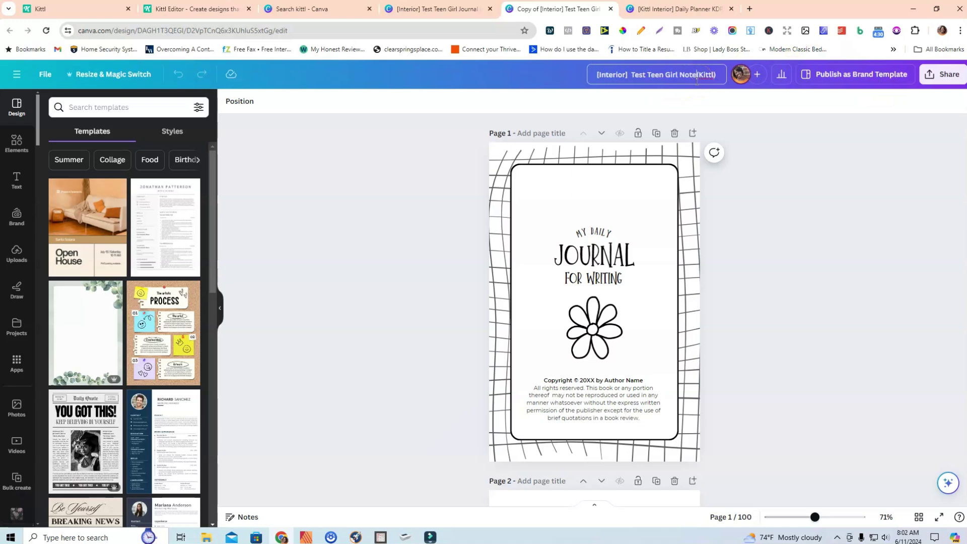
pyautogui.press('BackSpace')
pyautogui.press('BackSpace')
pyautogui.write('book')
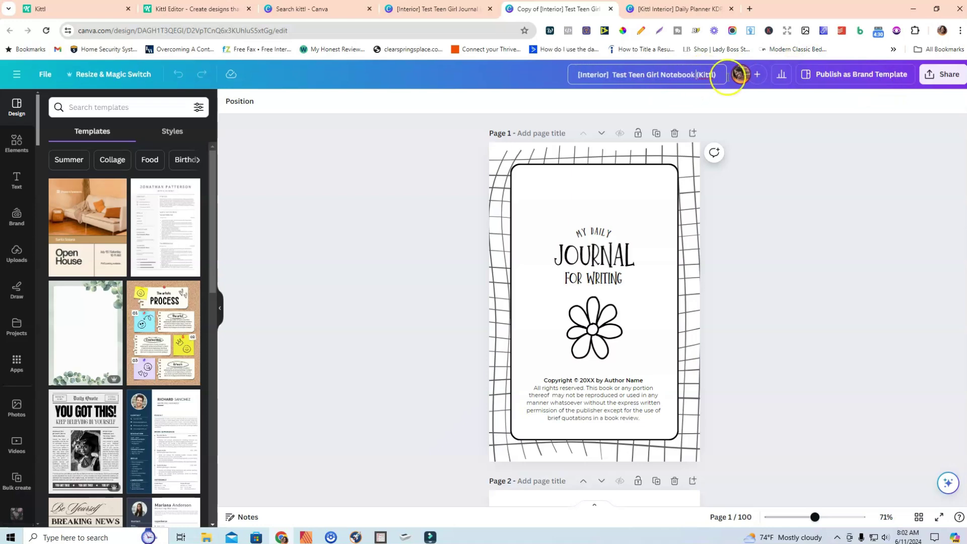
pyautogui.click(825, 226)
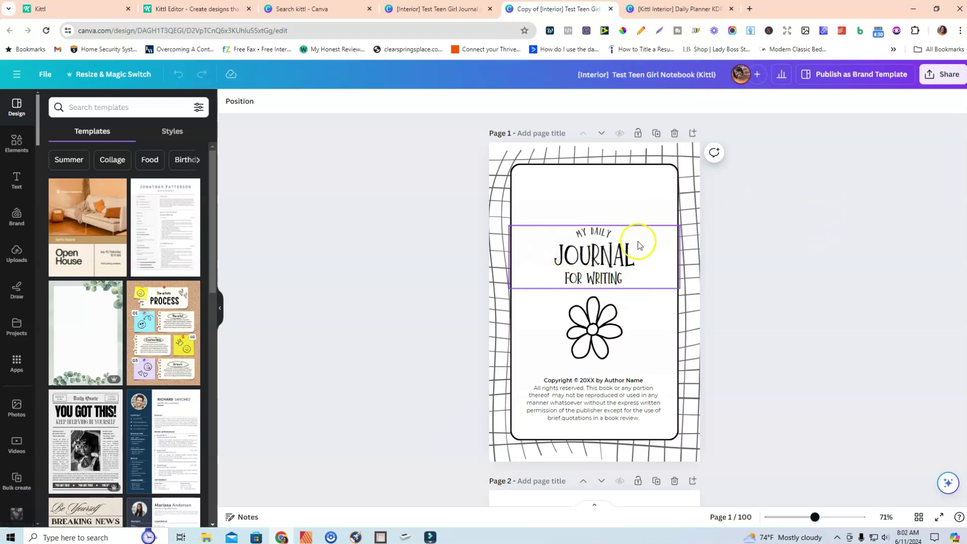
# - Delete the hand-drawn grid background behind the rounded frame on page 1
pyautogui.moveTo(815, 517); pyautogui.dragTo(828, 517)
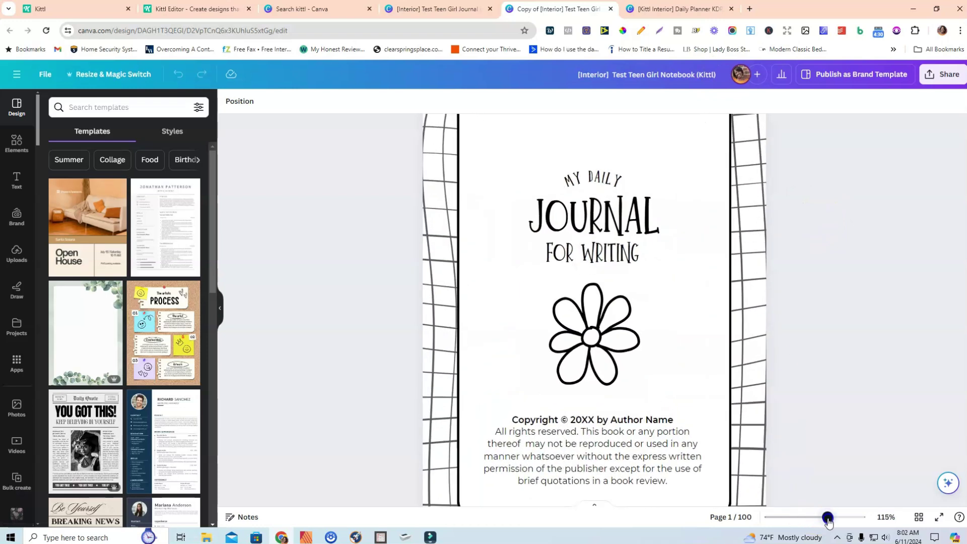
pyautogui.scroll(3, 559, 222)
pyautogui.click(459, 154)
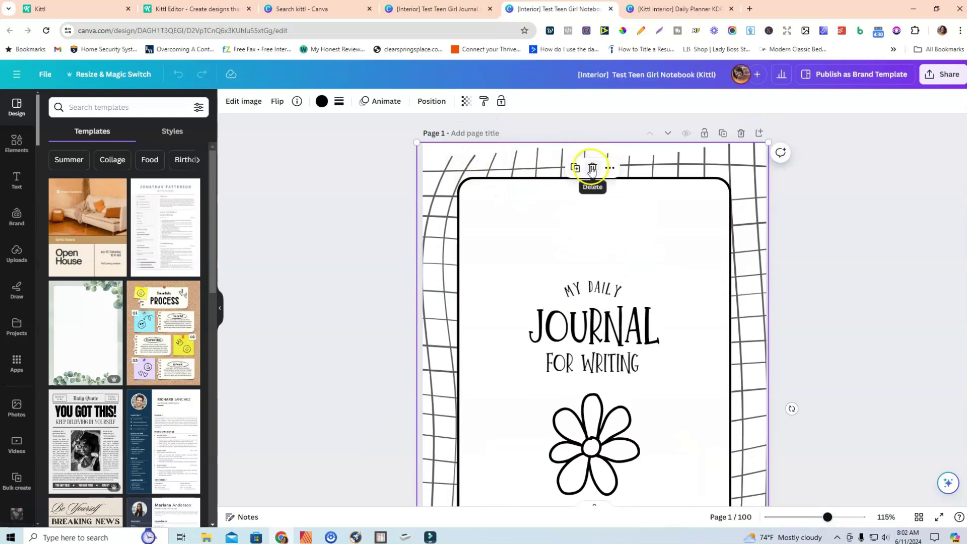
pyautogui.click(591, 169)
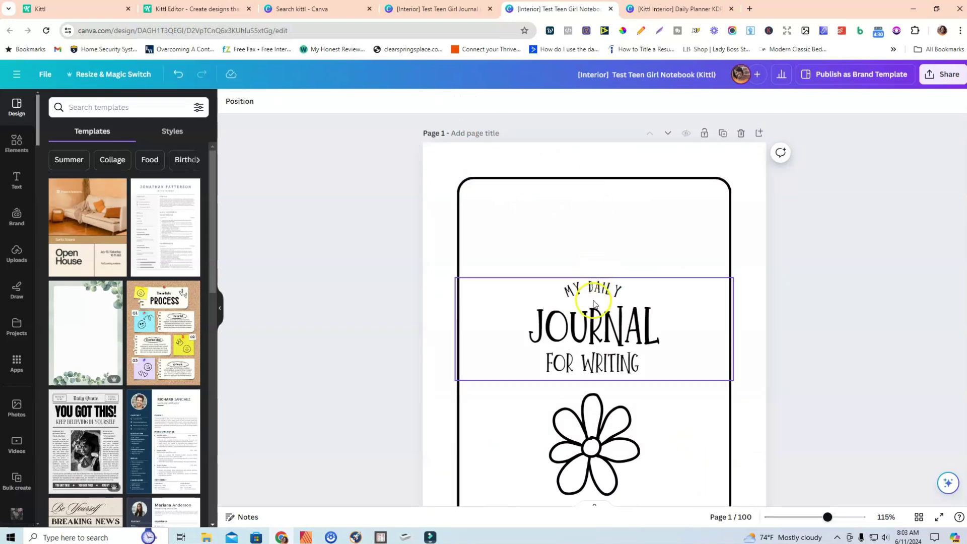
# - Replace the word "JOURNAL" in the page 1 title with "NOTEBOOK"
pyautogui.click(595, 325)
pyautogui.doubleClick(595, 324)
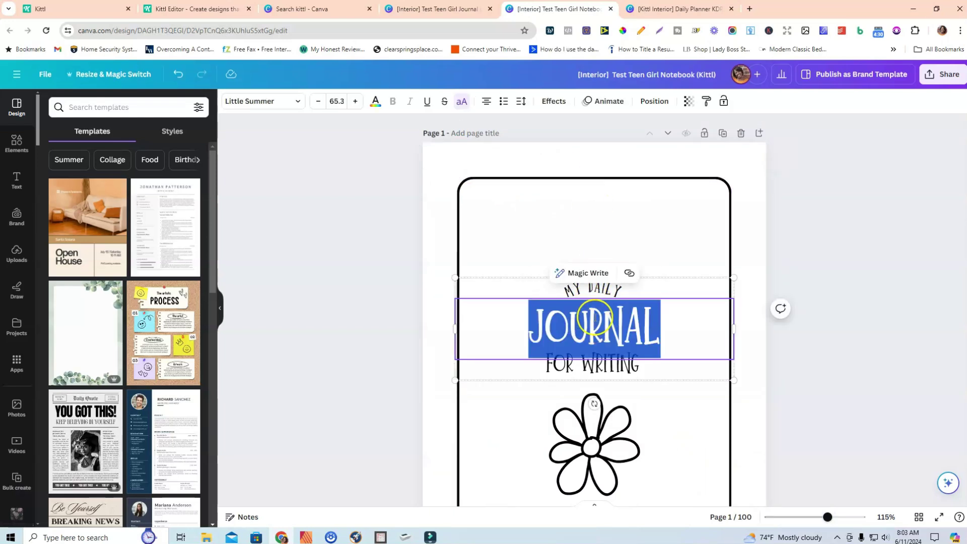
pyautogui.write('NOTEBOOK')
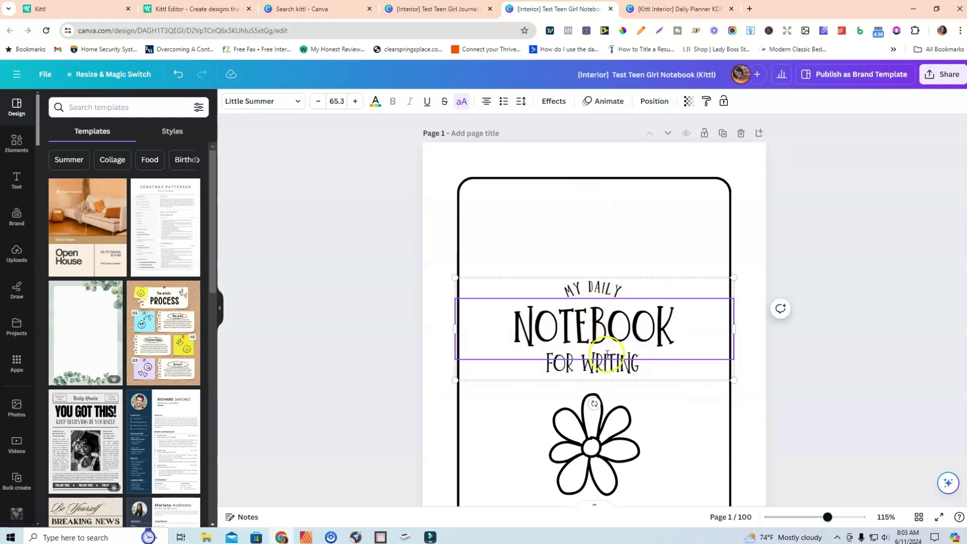
pyautogui.click(806, 364)
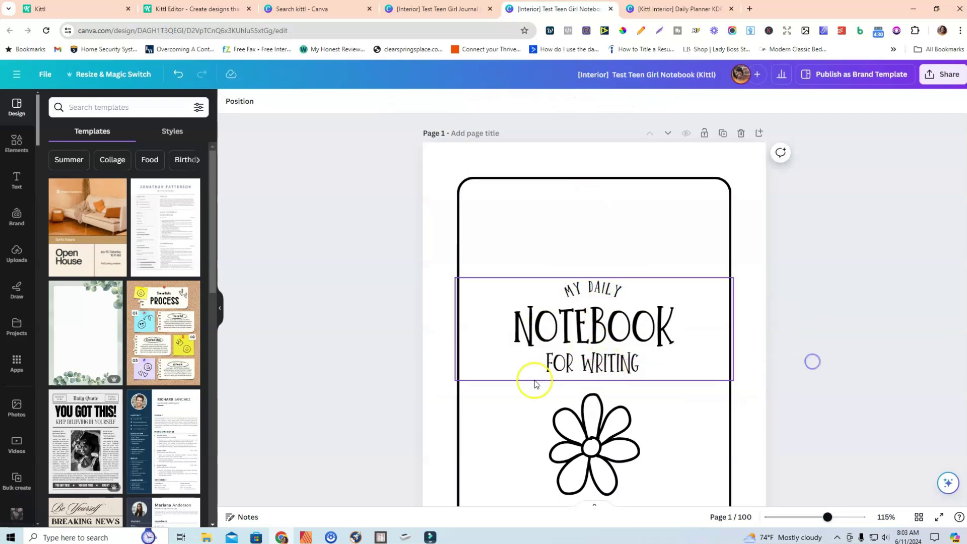
# - Switch to the notebook cover in Kittl and replace the label's "AND TO-DO LIST" line with "FOR WRITING"
pyautogui.click(227, 6)
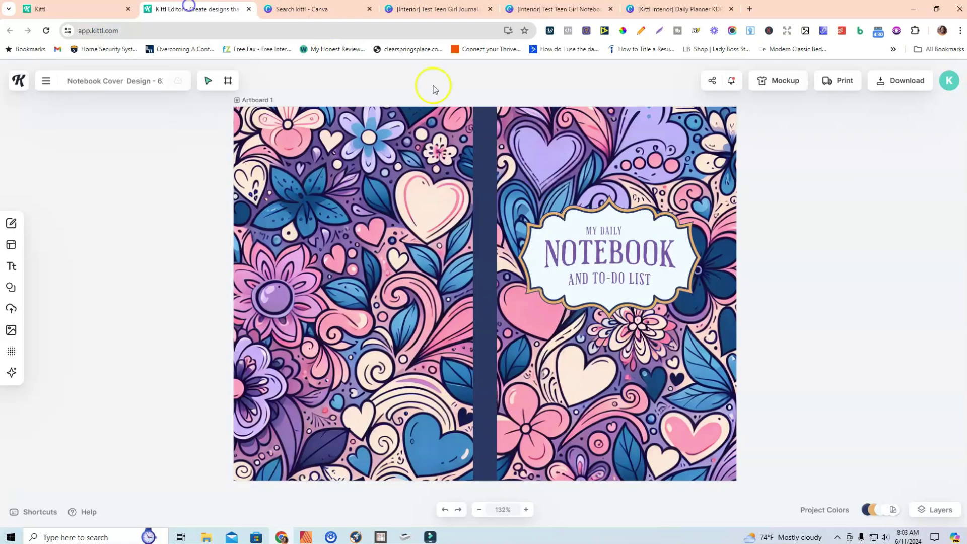
pyautogui.click(604, 277)
pyautogui.doubleClick(604, 278)
pyautogui.tripleClick(604, 278)
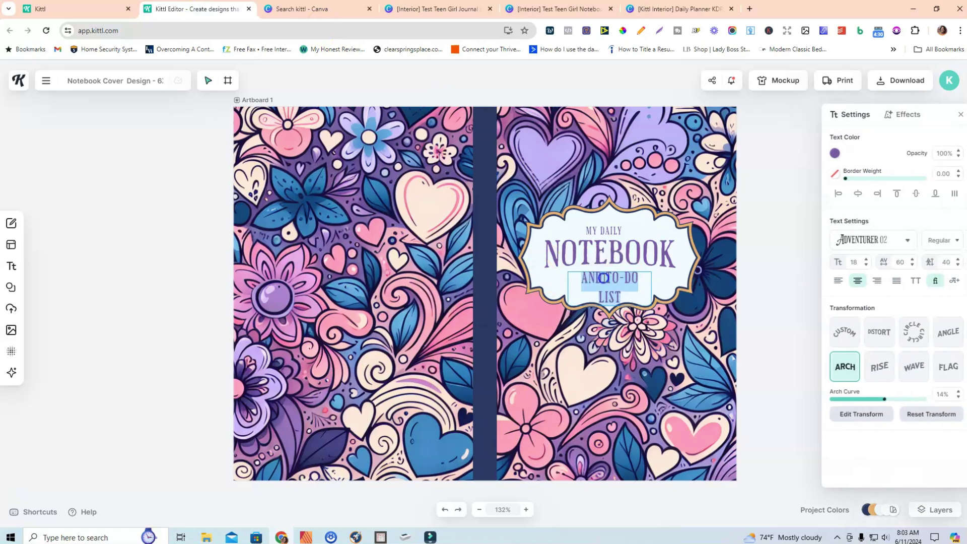
pyautogui.write('FOR WRI')
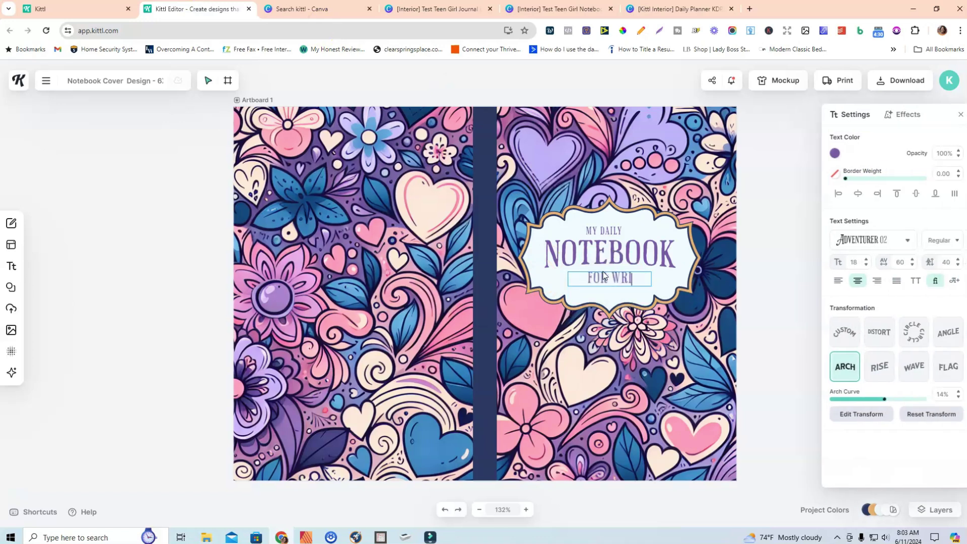
pyautogui.write('TING')
pyautogui.press('Escape')
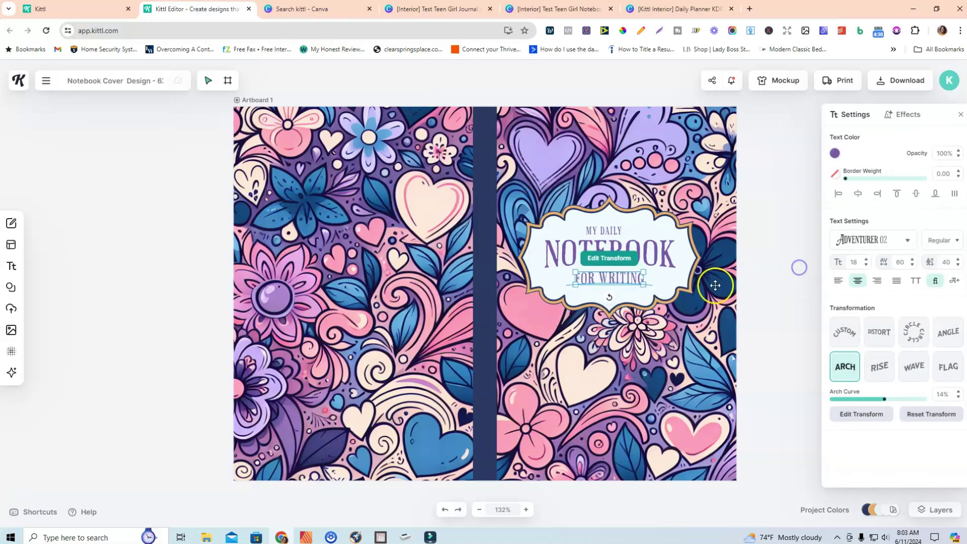
pyautogui.click(780, 260)
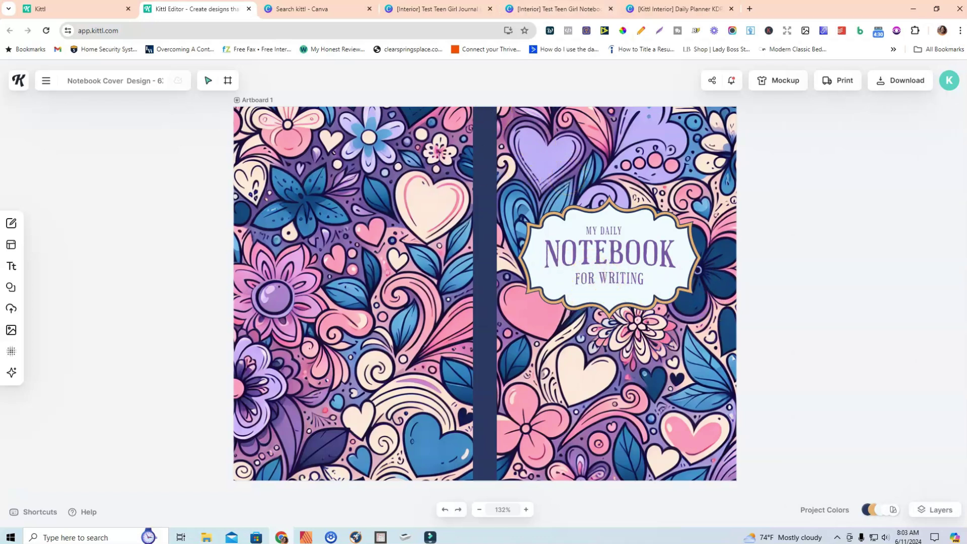
# - Return to the notebook interior in Canva, placing its browser tab ahead of the journal interior's tab
pyautogui.moveTo(549, 11); pyautogui.dragTo(405, 9)
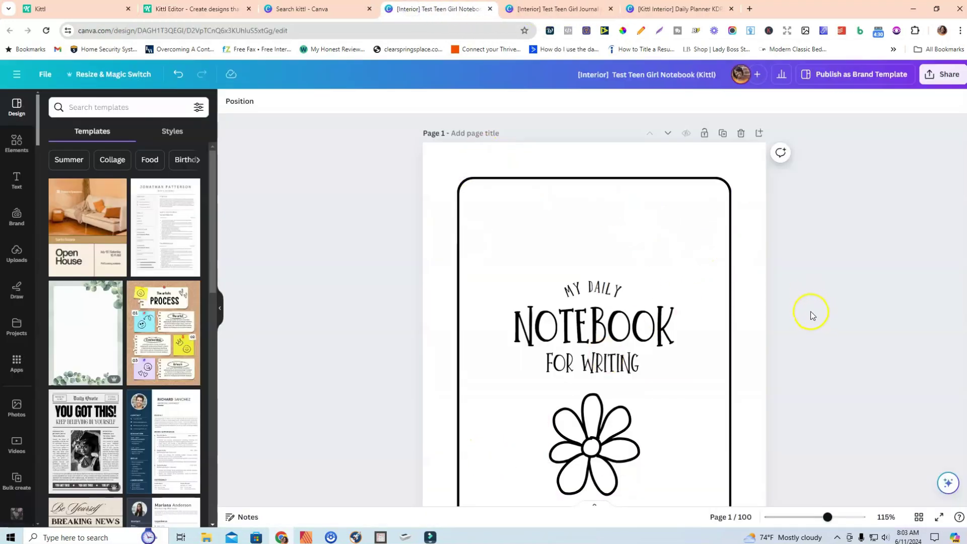
pyautogui.scroll(-3, 808, 307)
pyautogui.scroll(3, 806, 305)
# - Search the elements for "flower pattern background" and limit the results to free graphics
pyautogui.click(16, 145)
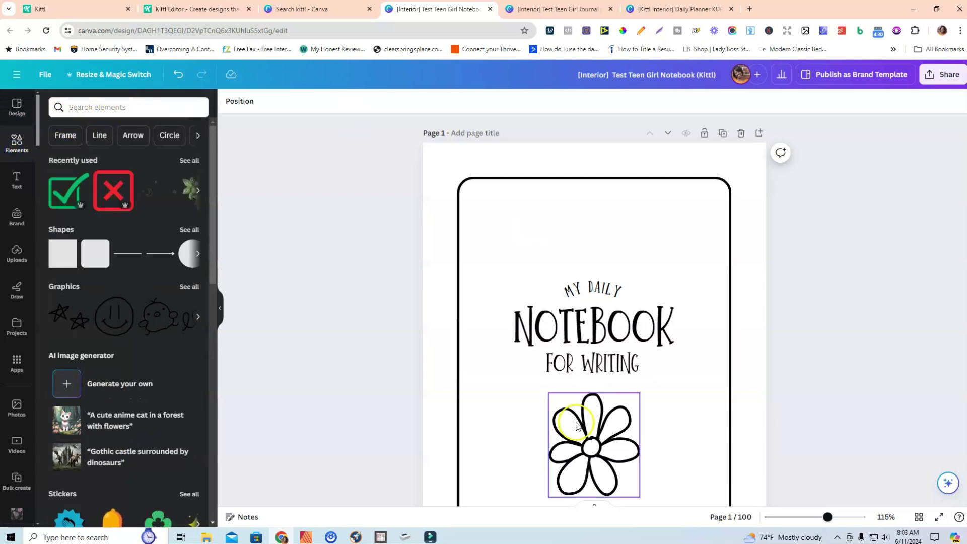
pyautogui.click(91, 105)
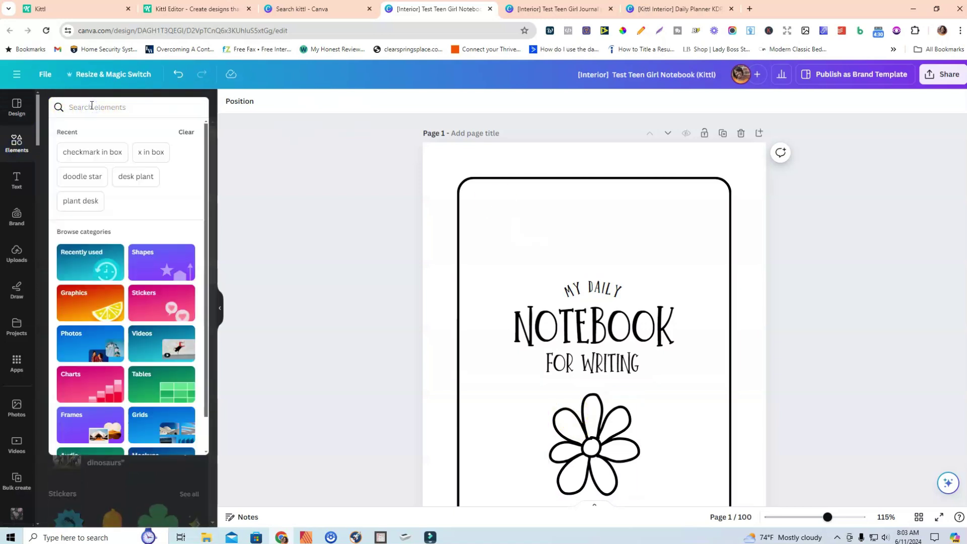
pyautogui.write('flower patter')
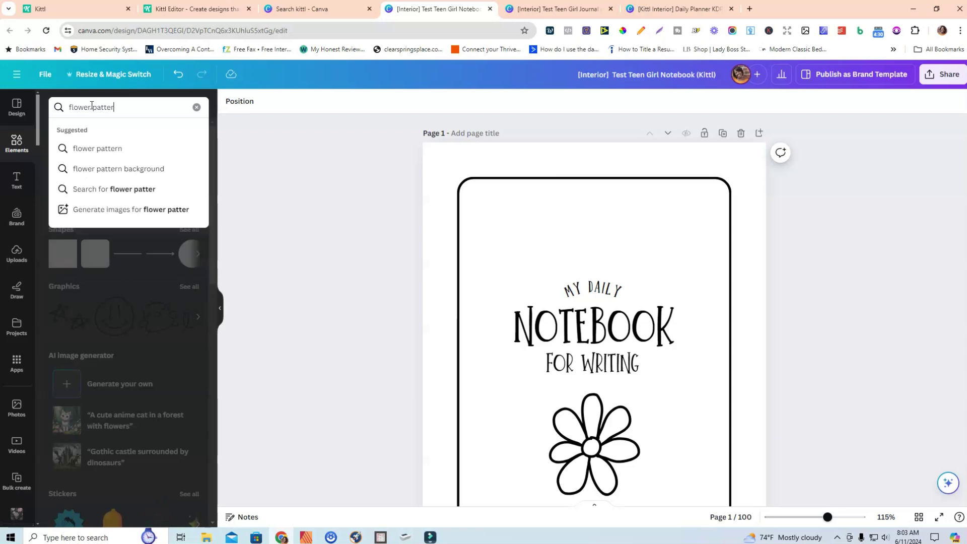
pyautogui.write('n backgroun')
pyautogui.click(120, 148)
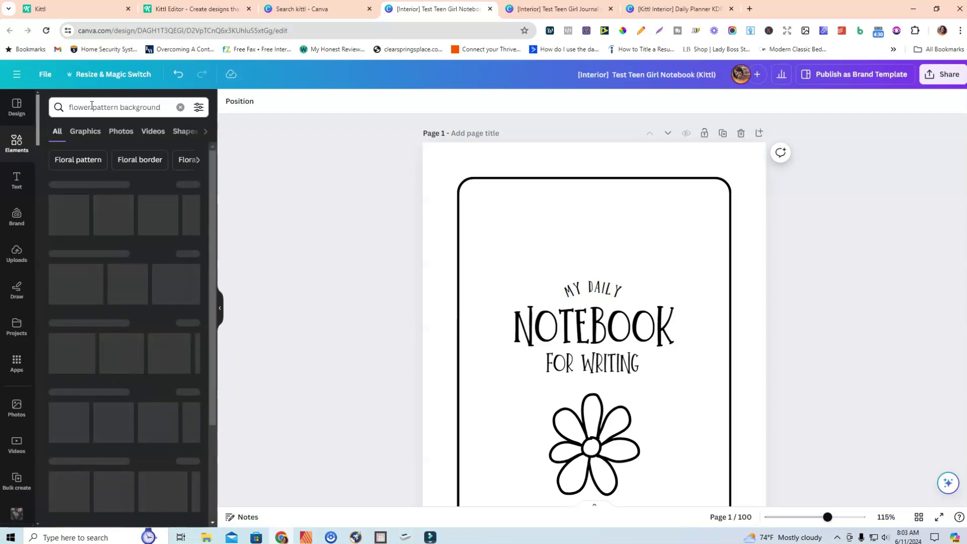
pyautogui.click(186, 186)
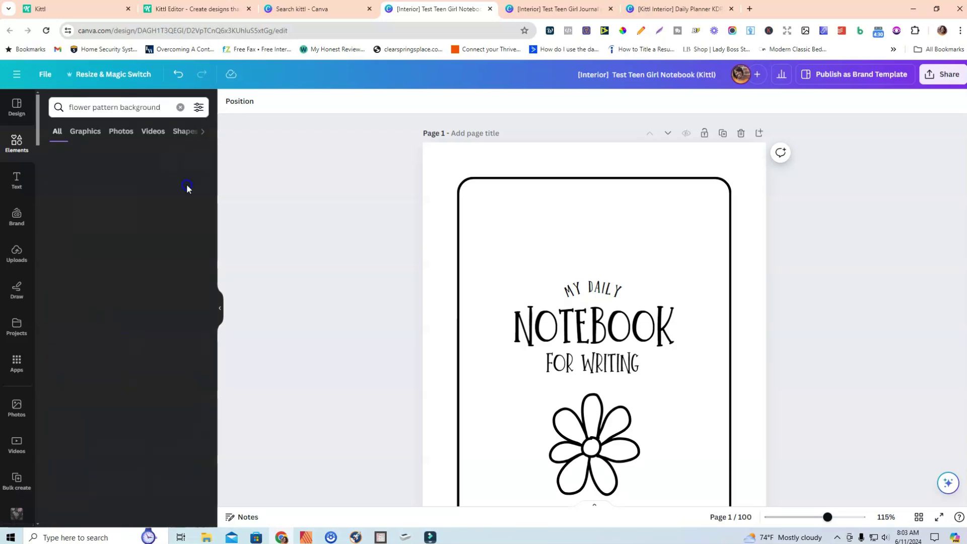
pyautogui.click(199, 108)
pyautogui.click(63, 339)
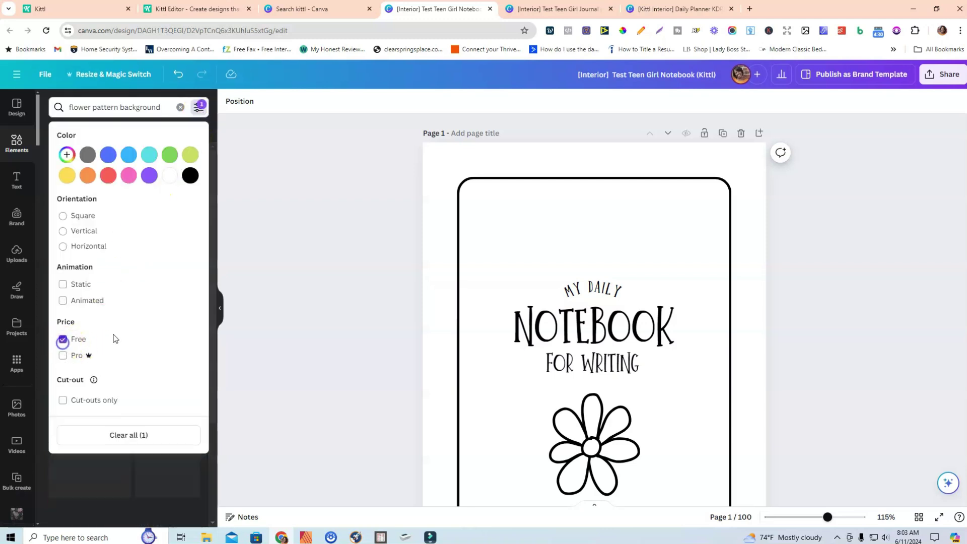
pyautogui.click(364, 293)
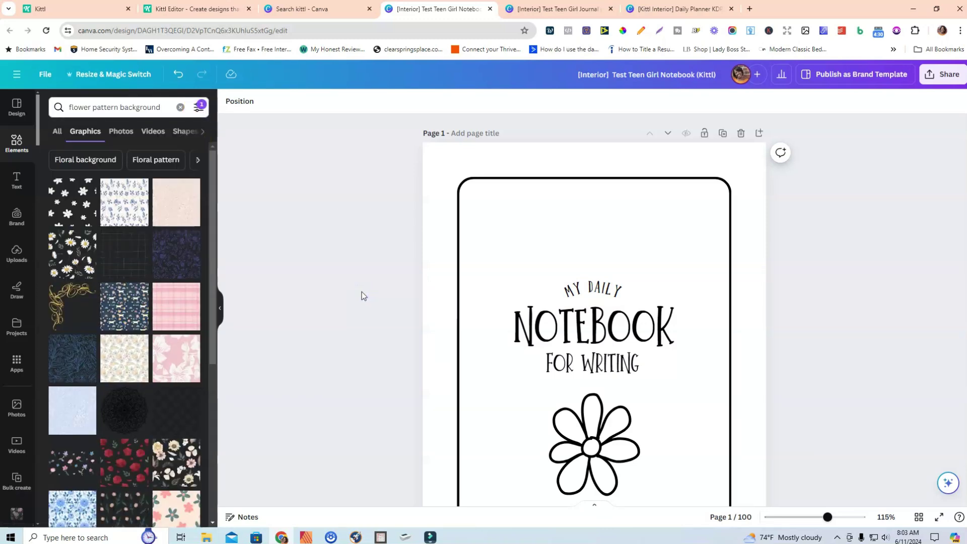
# - Add the scattered pink and blue flower pattern to page 1, aligned with its upper edge and enlarged to about 6.2 x 3.4 in
pyautogui.scroll(-2, 167, 332)
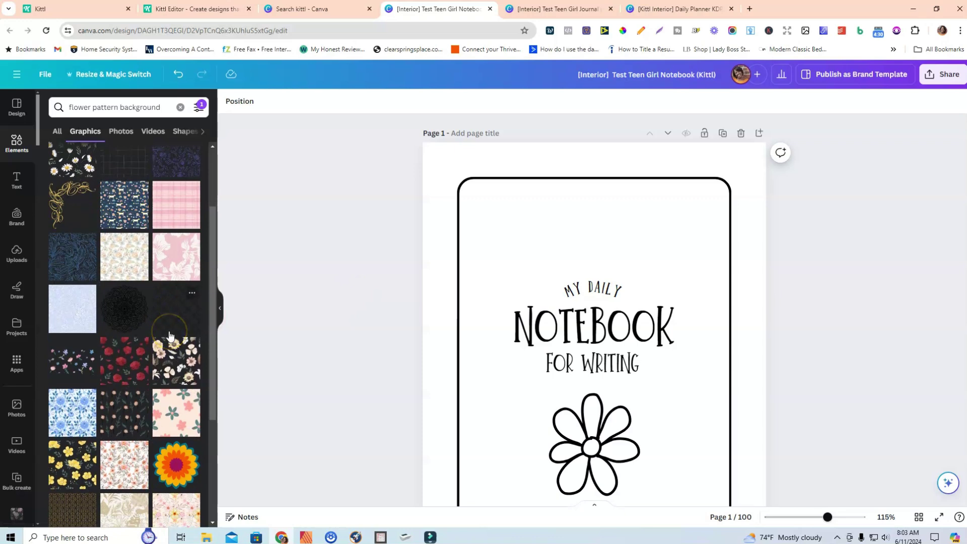
pyautogui.scroll(-2, 169, 335)
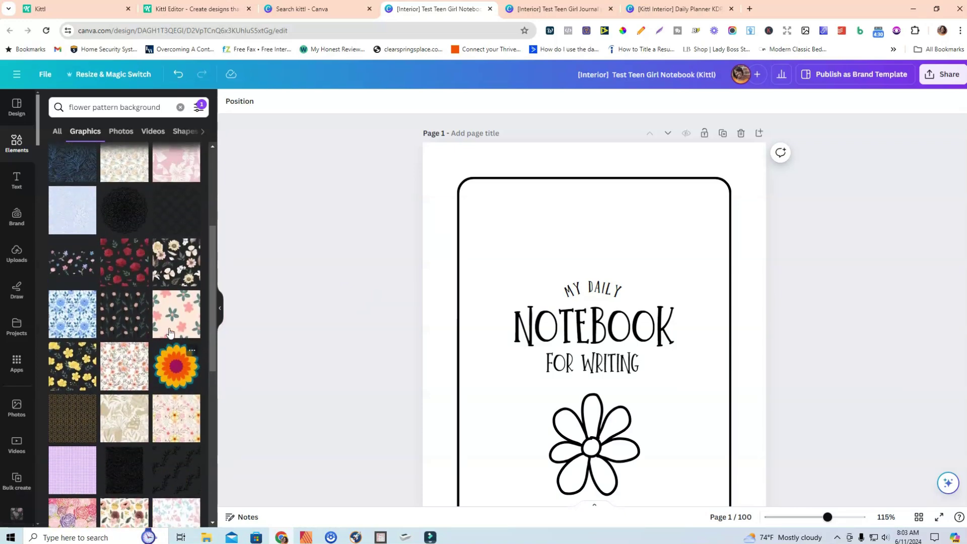
pyautogui.scroll(2, 166, 327)
pyautogui.click(72, 361)
pyautogui.moveTo(598, 398); pyautogui.dragTo(679, 169)
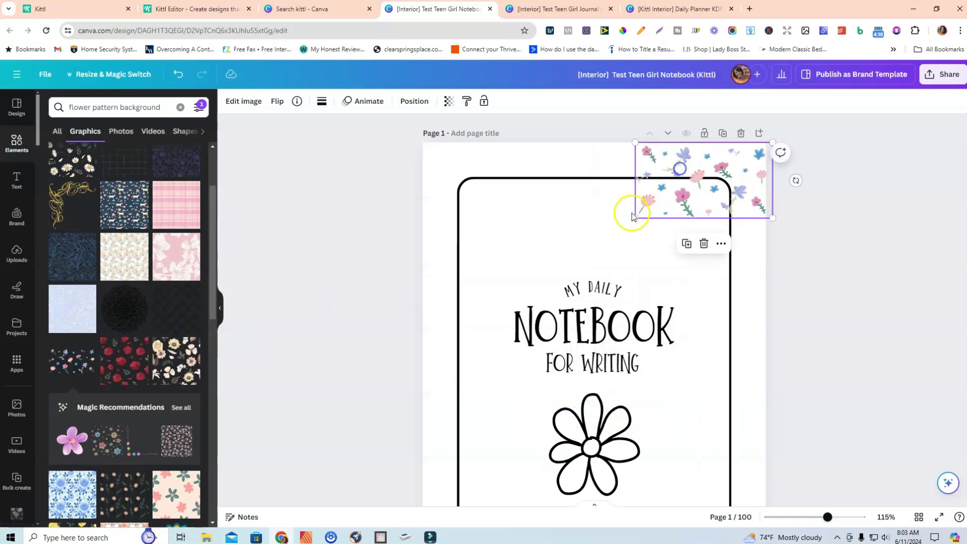
pyautogui.moveTo(635, 218); pyautogui.dragTo(431, 360)
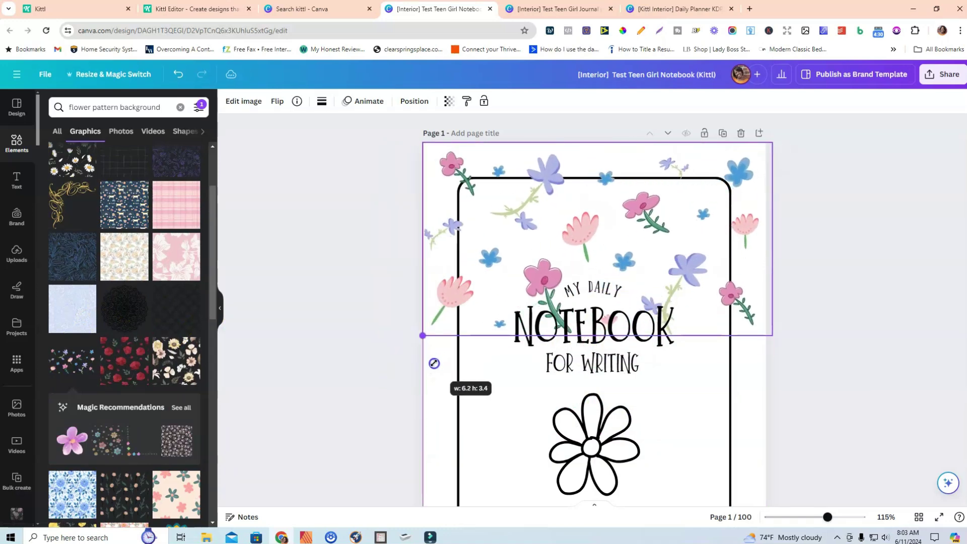
# - Apply the Noir mono filter to the flower pattern on page 1
pyautogui.click(240, 102)
pyautogui.scroll(-2, 187, 286)
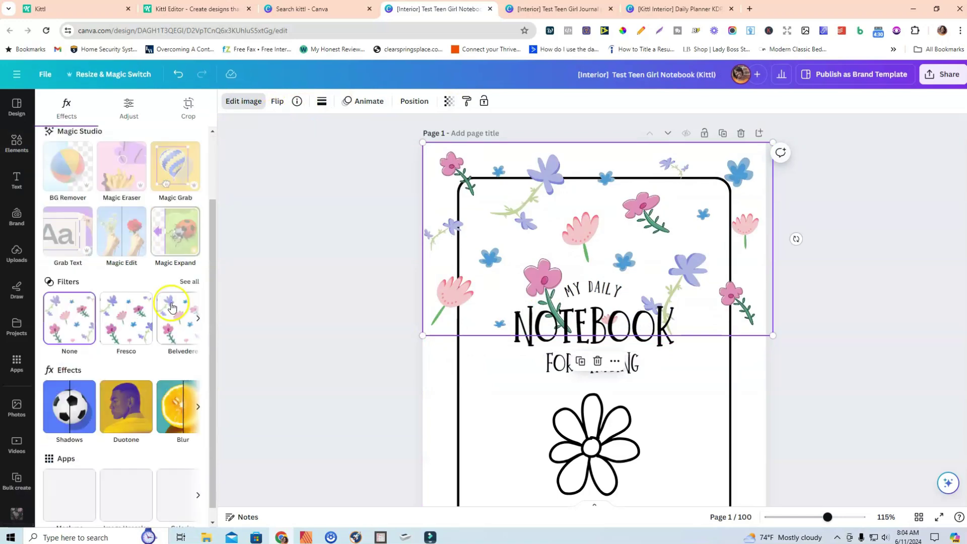
pyautogui.click(191, 283)
pyautogui.scroll(-6, 151, 312)
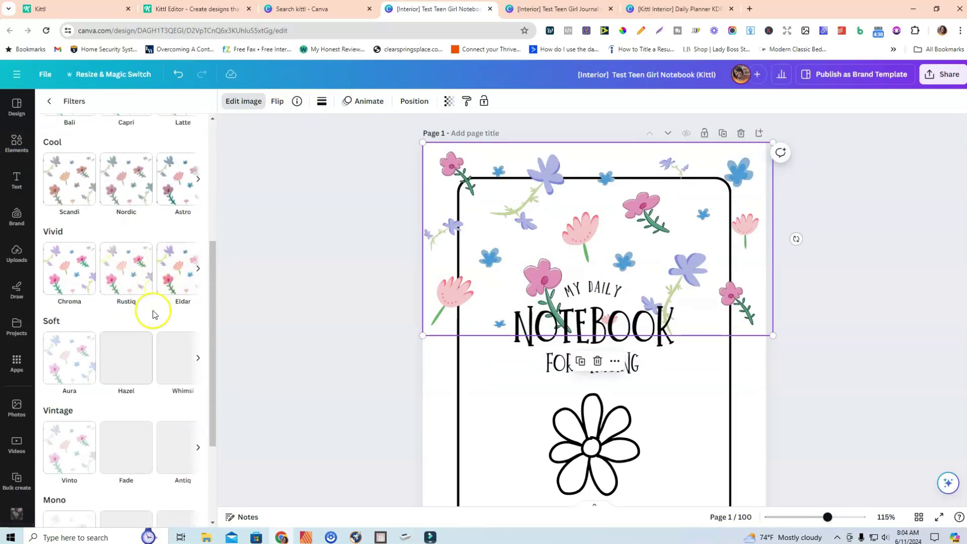
pyautogui.scroll(-1, 154, 316)
pyautogui.click(166, 418)
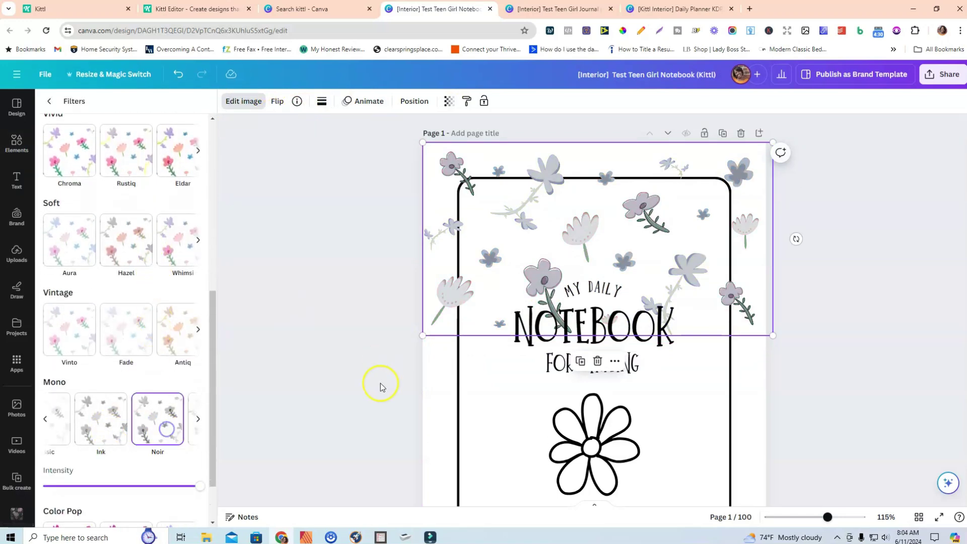
pyautogui.click(325, 339)
# - Send the flower pattern behind page 1's rounded frame and shrink it to the page width, about 6.13 x 3.37 in
pyautogui.click(581, 204)
pyautogui.click(412, 100)
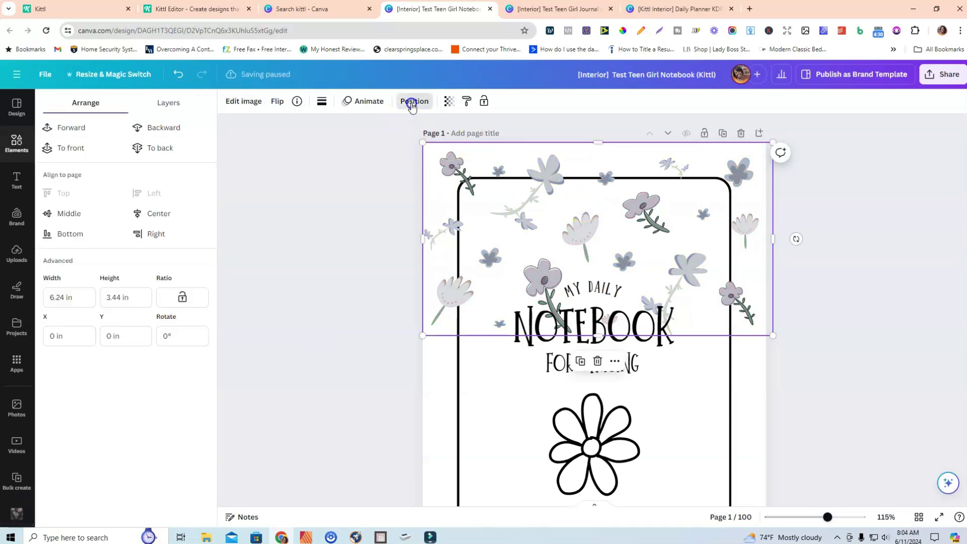
pyautogui.click(174, 128)
pyautogui.click(305, 185)
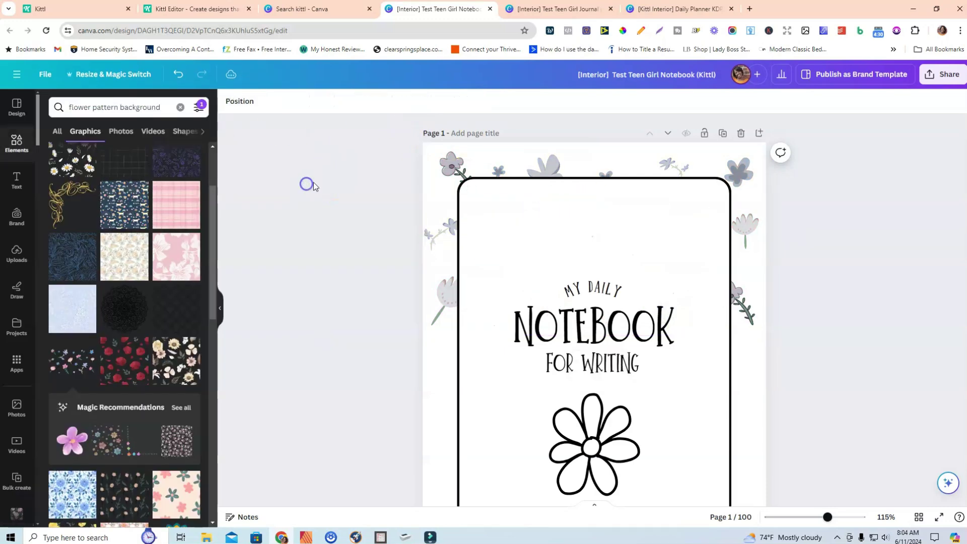
pyautogui.click(738, 170)
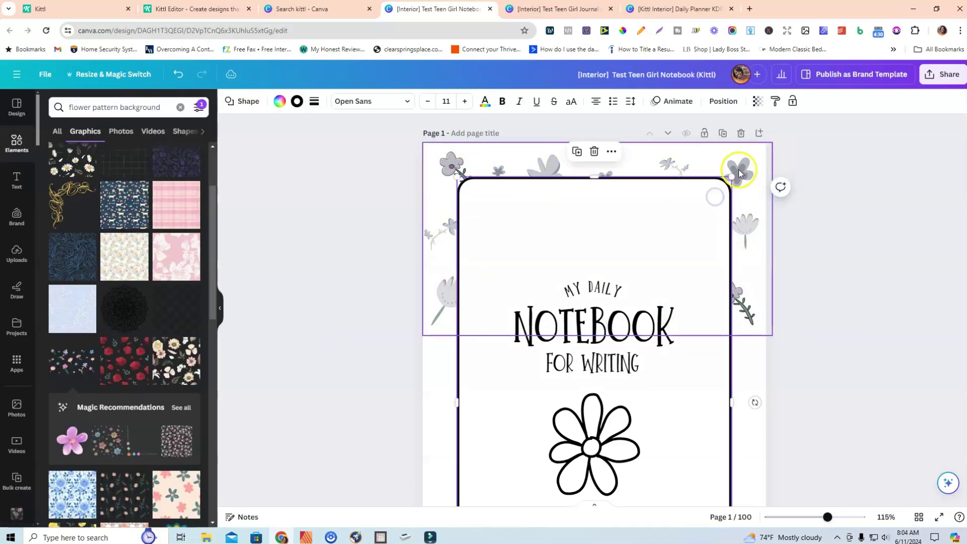
pyautogui.moveTo(772, 335); pyautogui.dragTo(751, 354)
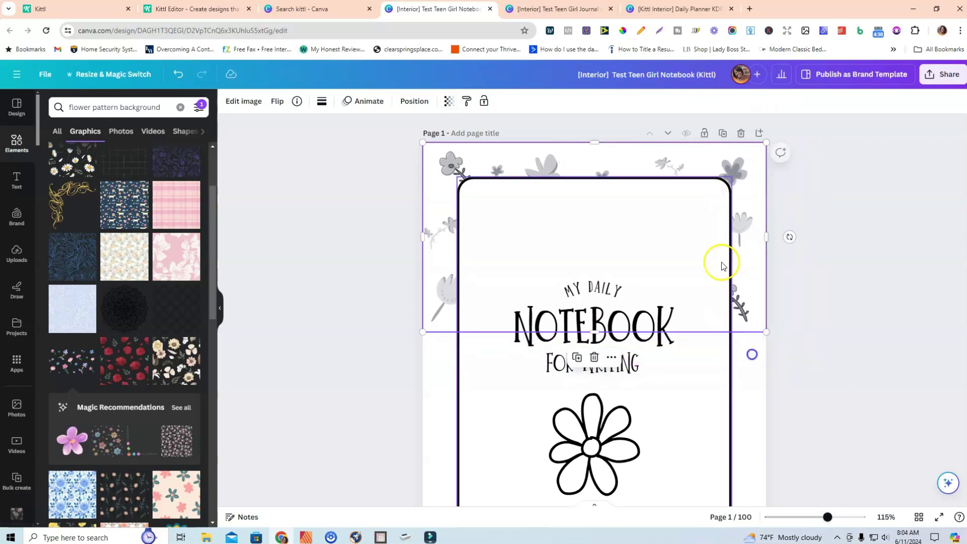
# - Copy the grey flower pattern, place the copy directly below the original on page 1, and send it behind the rounded frame
pyautogui.rightClick(504, 165)
pyautogui.click(551, 173)
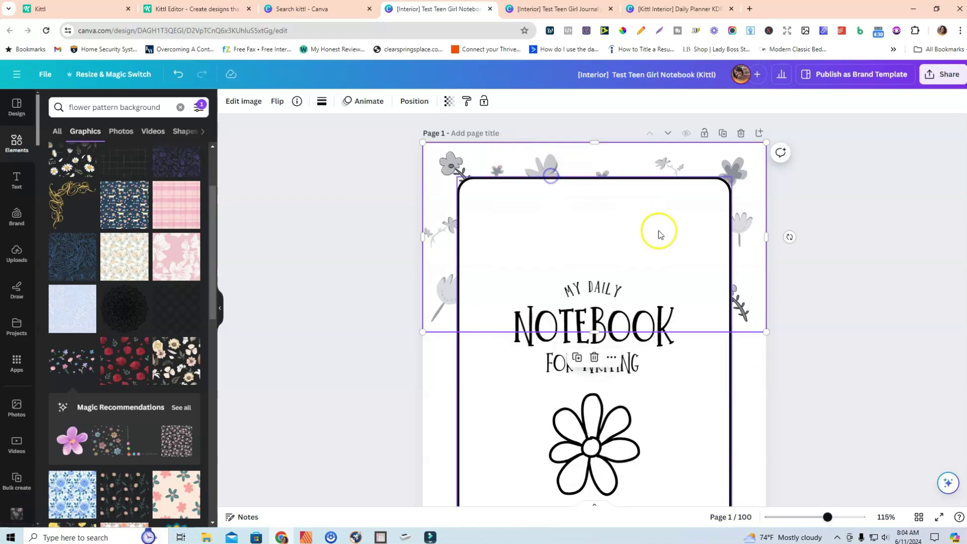
pyautogui.rightClick(738, 377)
pyautogui.click(765, 417)
pyautogui.moveTo(701, 276); pyautogui.dragTo(687, 412)
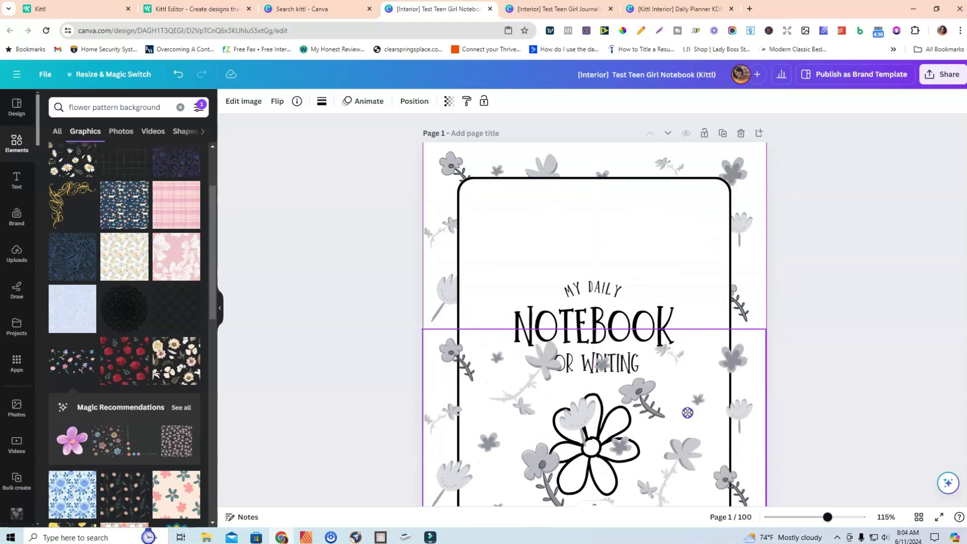
pyautogui.click(414, 101)
pyautogui.click(183, 129)
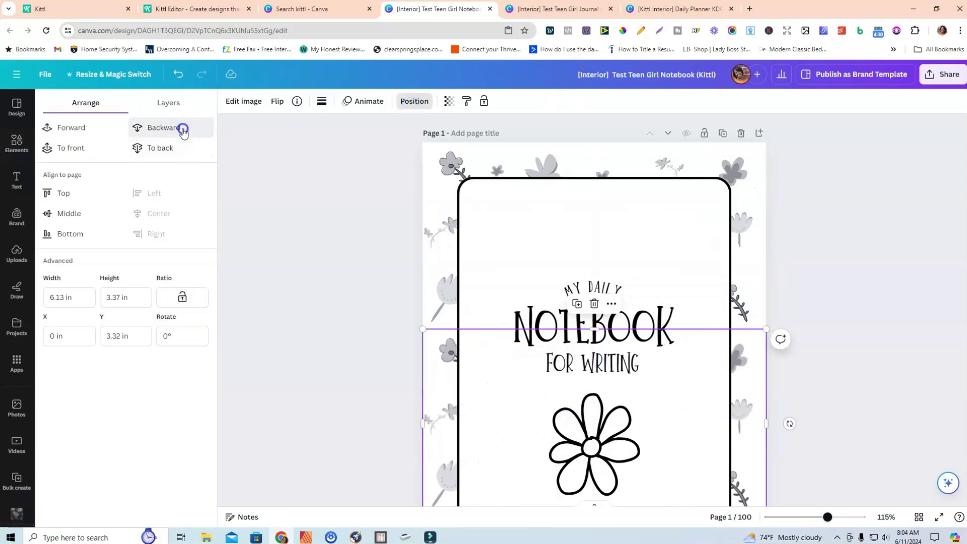
pyautogui.click(339, 247)
# - Place a third copy of the flower pattern over the lower end of page 1 and send it behind the frame and copyright text
pyautogui.scroll(-6, 341, 241)
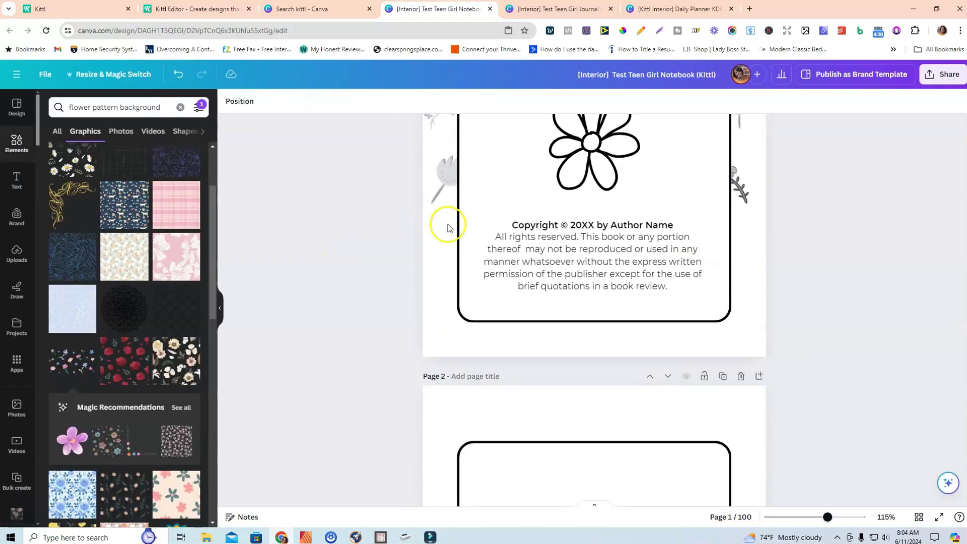
pyautogui.click(435, 190)
pyautogui.click(578, 241)
pyautogui.moveTo(648, 162); pyautogui.dragTo(641, 317)
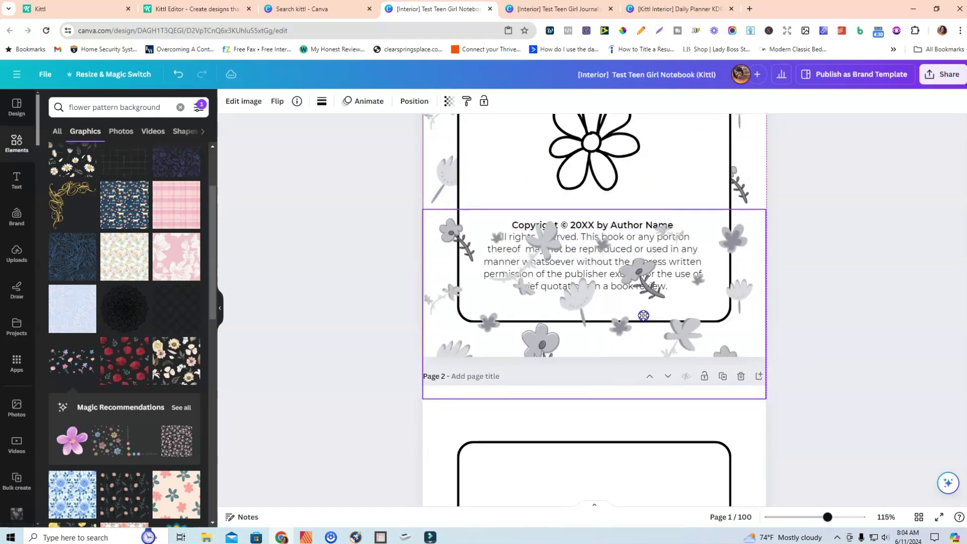
pyautogui.click(414, 100)
pyautogui.click(177, 128)
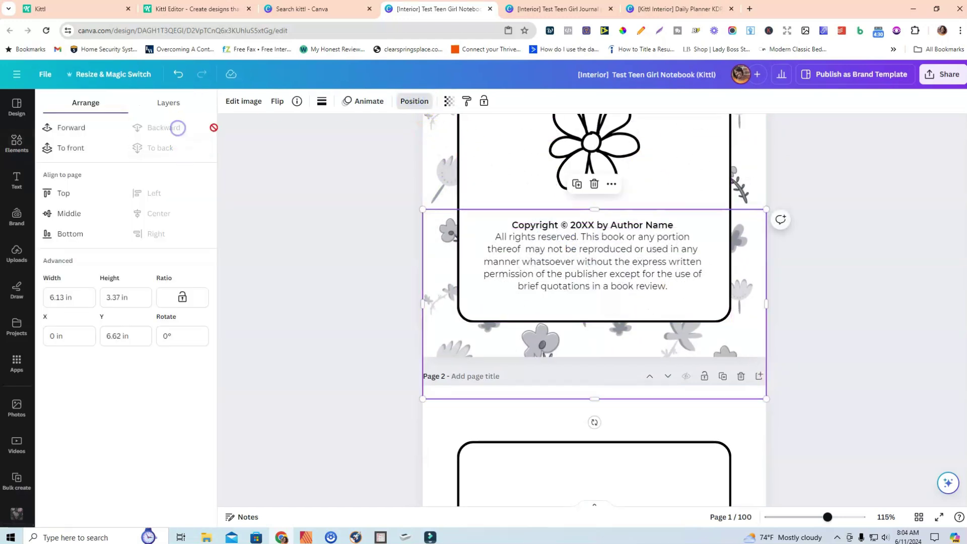
pyautogui.click(319, 212)
# - Replace "JOURNAL" with "NOTEBOOK" in page 2's "THIS JOURNAL BELONGS TO:" line
pyautogui.scroll(-5, 876, 342)
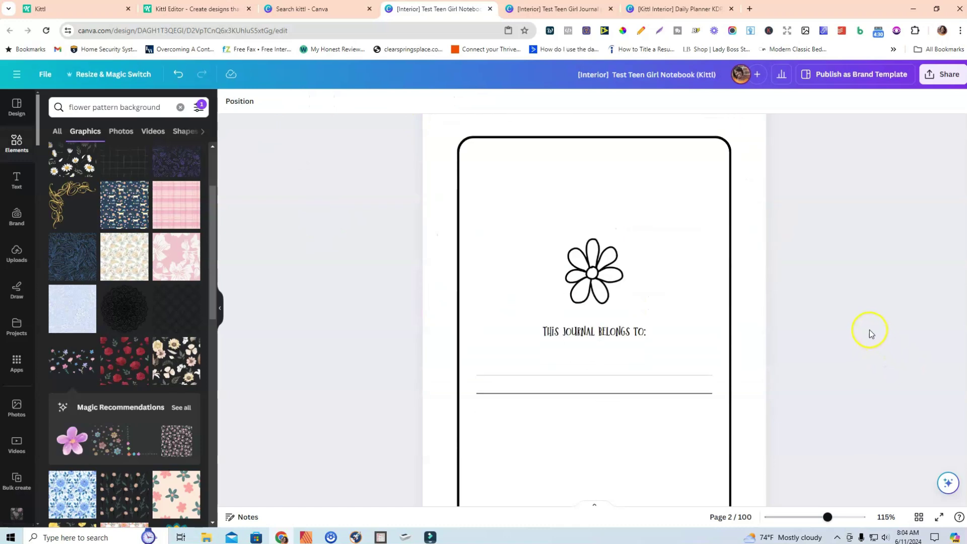
pyautogui.click(572, 333)
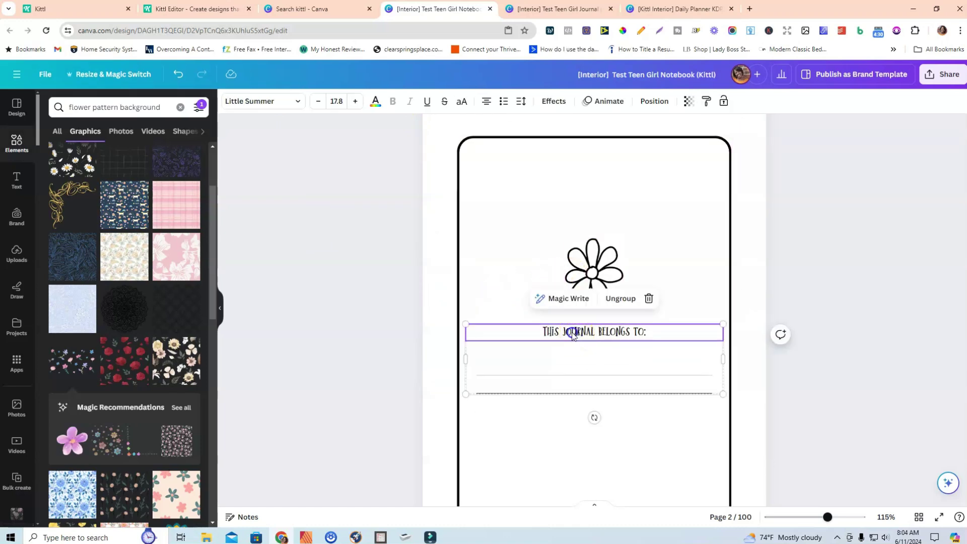
pyautogui.doubleClick(577, 332)
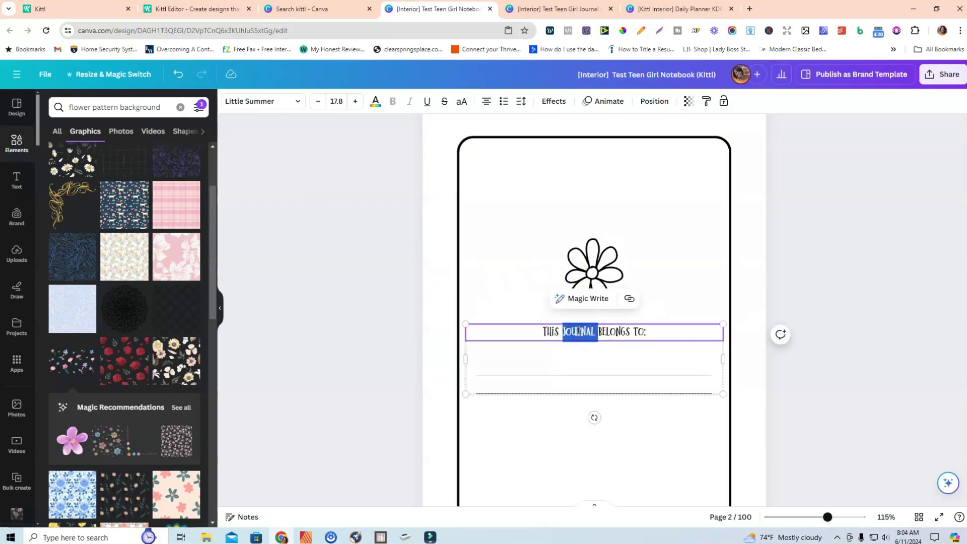
pyautogui.write('Notebook')
pyautogui.click(818, 322)
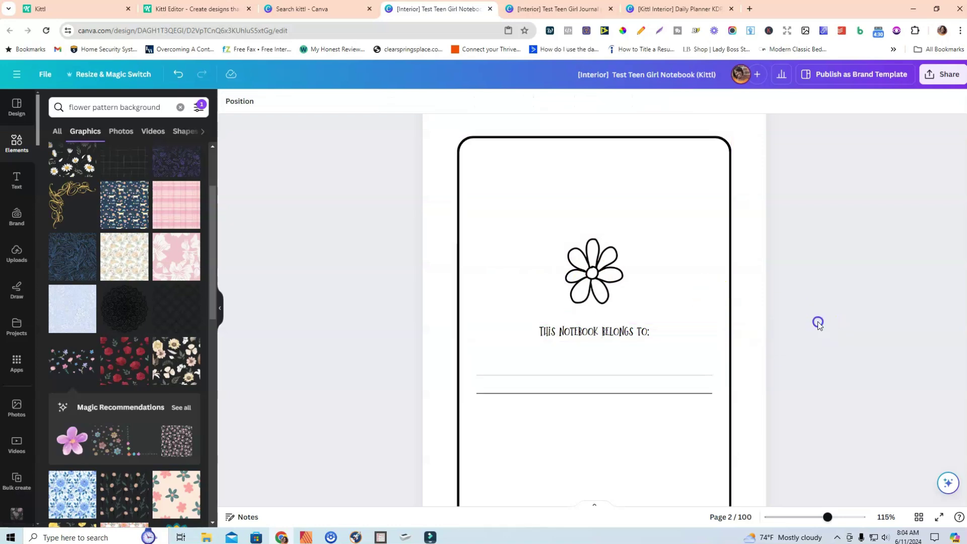
# - Delete the black dotted background from the lined writing page, page 4
pyautogui.scroll(-9, 811, 312)
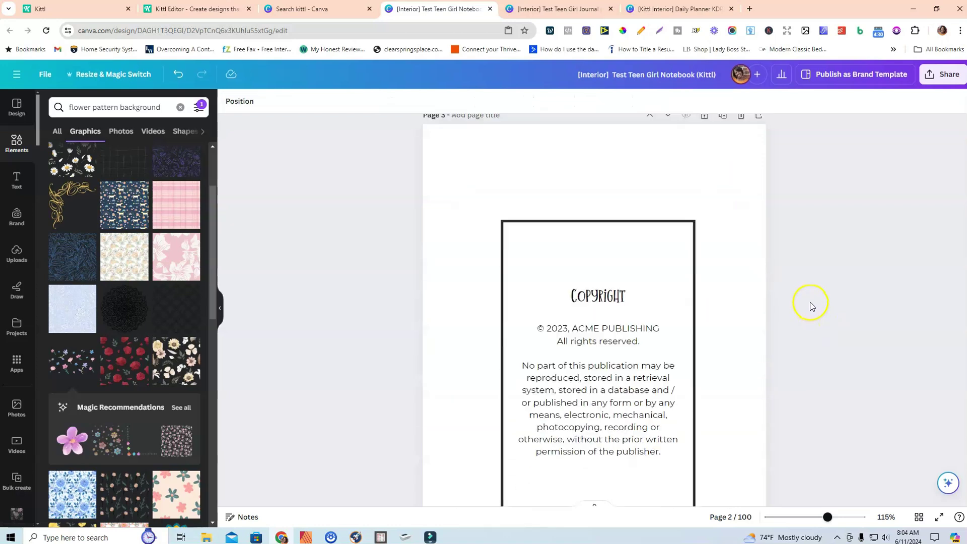
pyautogui.scroll(-7, 837, 291)
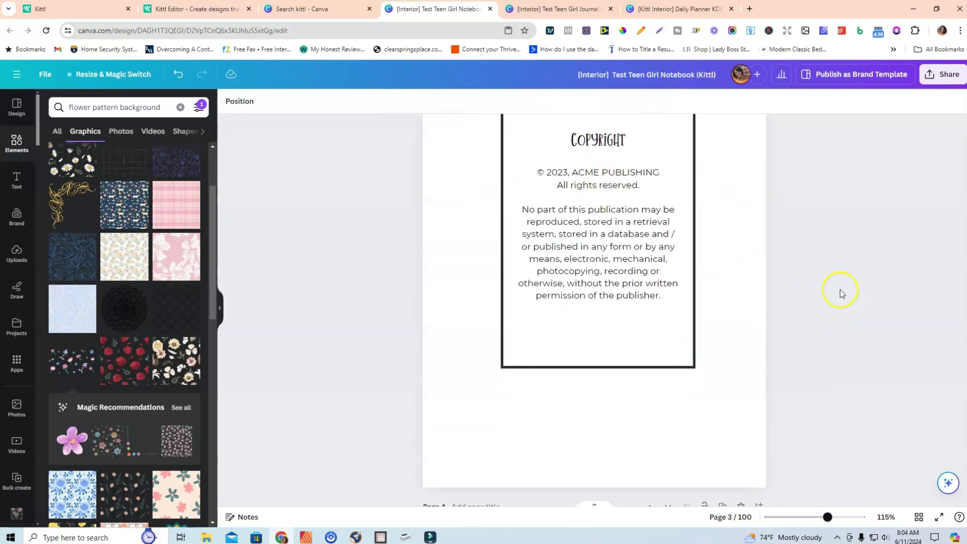
pyautogui.scroll(2, 837, 292)
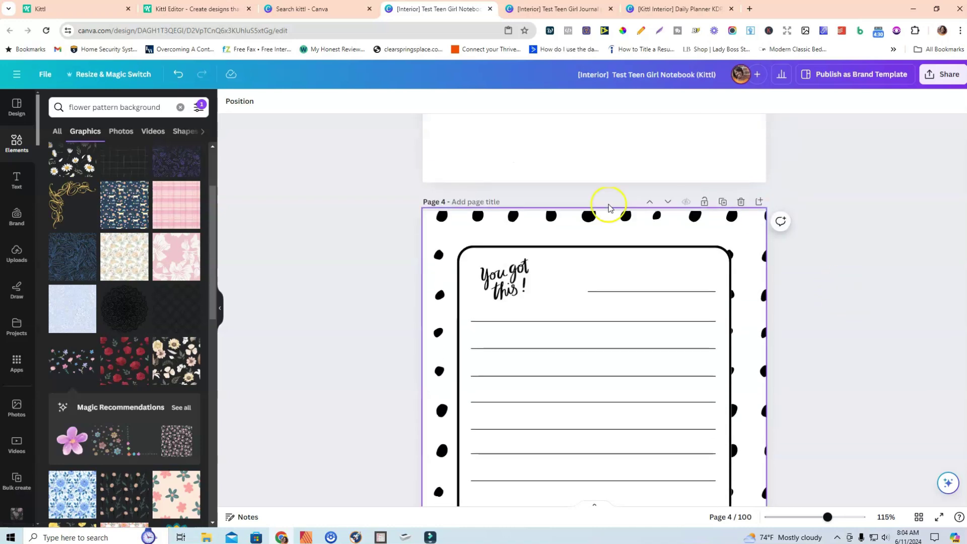
pyautogui.click(527, 224)
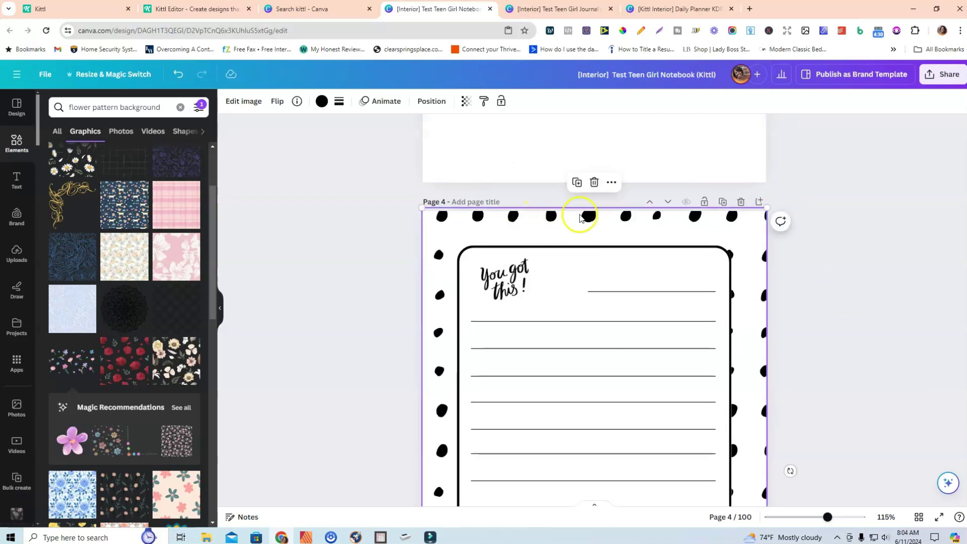
pyautogui.click(595, 183)
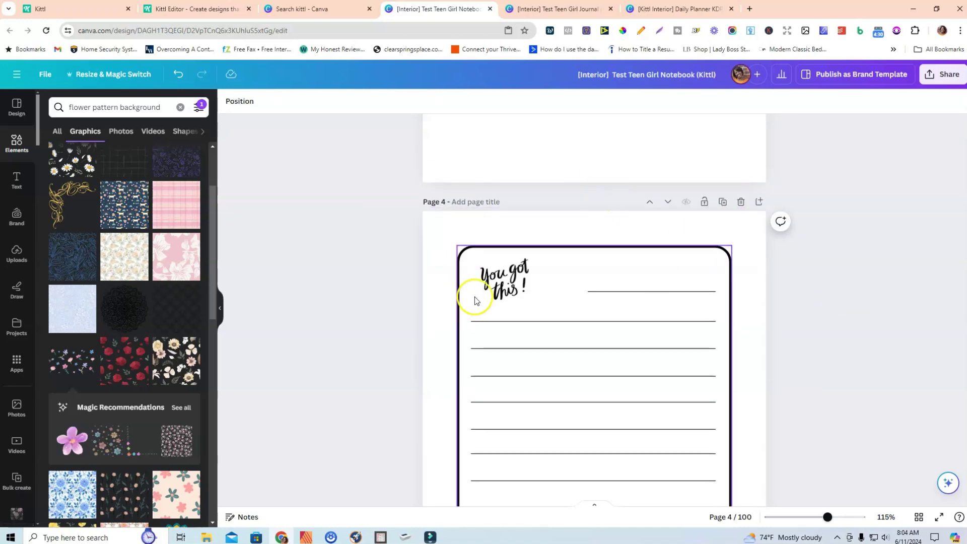
# - Delete the "You got this!" lettering on page 4 and extend the short first line to match the full-width lines below
pyautogui.click(498, 285)
pyautogui.click(506, 229)
pyautogui.click(663, 296)
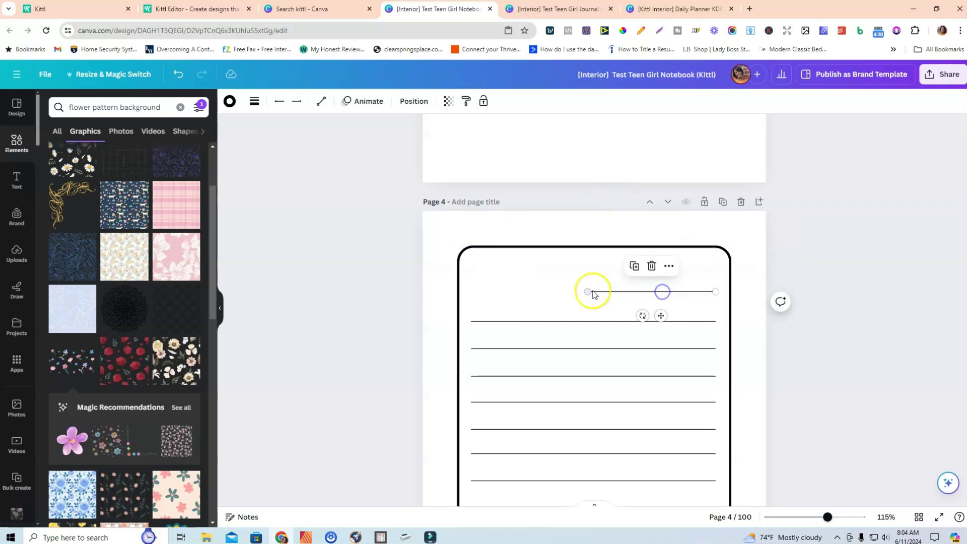
pyautogui.moveTo(588, 291); pyautogui.dragTo(472, 295)
pyautogui.click(840, 304)
# - Duplicate page 1 in the page grid and move the copy to position 4, just before the cleaned lined page
pyautogui.scroll(-5, 804, 289)
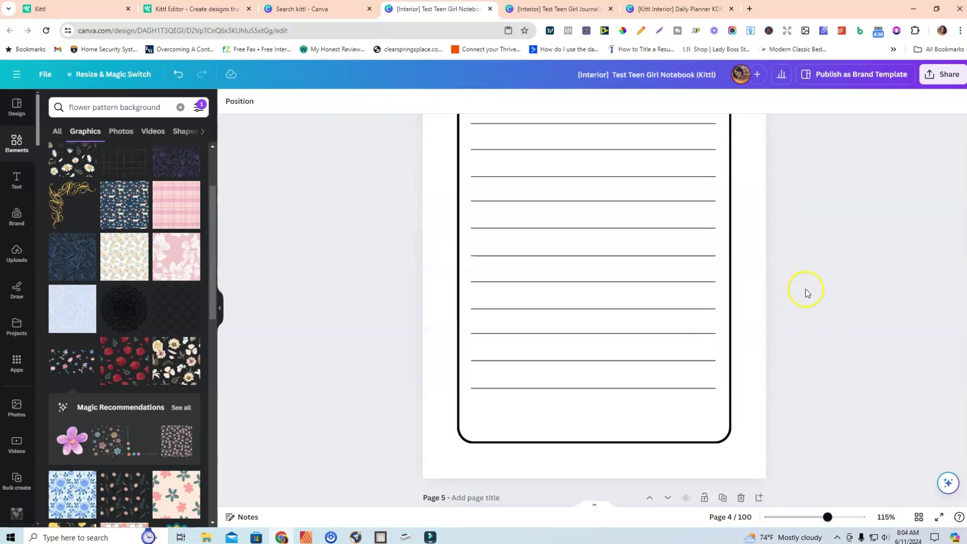
pyautogui.scroll(10, 807, 289)
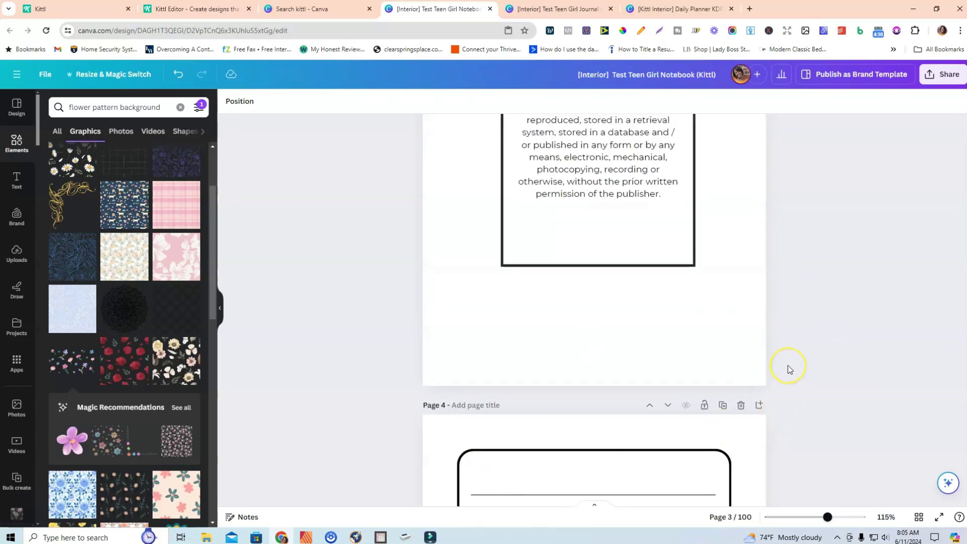
pyautogui.scroll(15, 787, 364)
pyautogui.scroll(15, 784, 366)
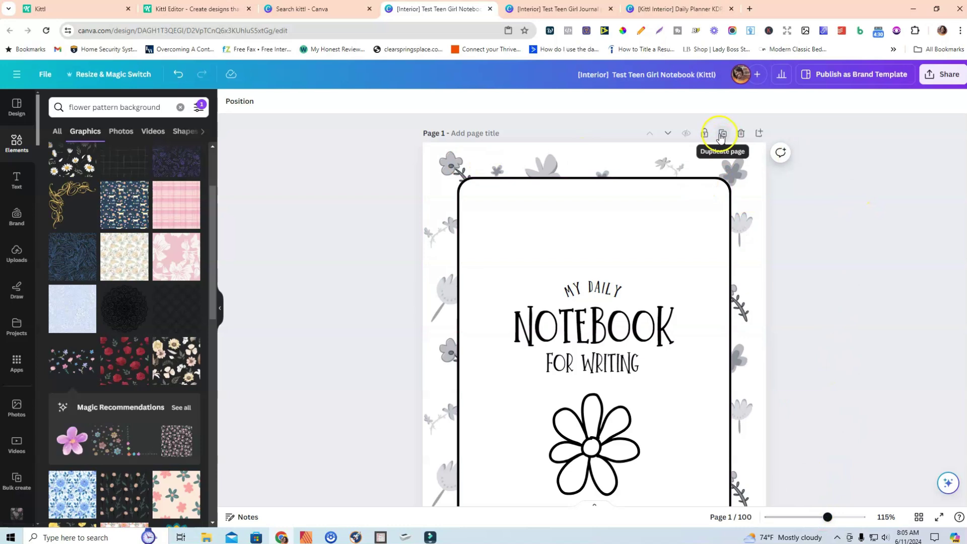
pyautogui.click(918, 518)
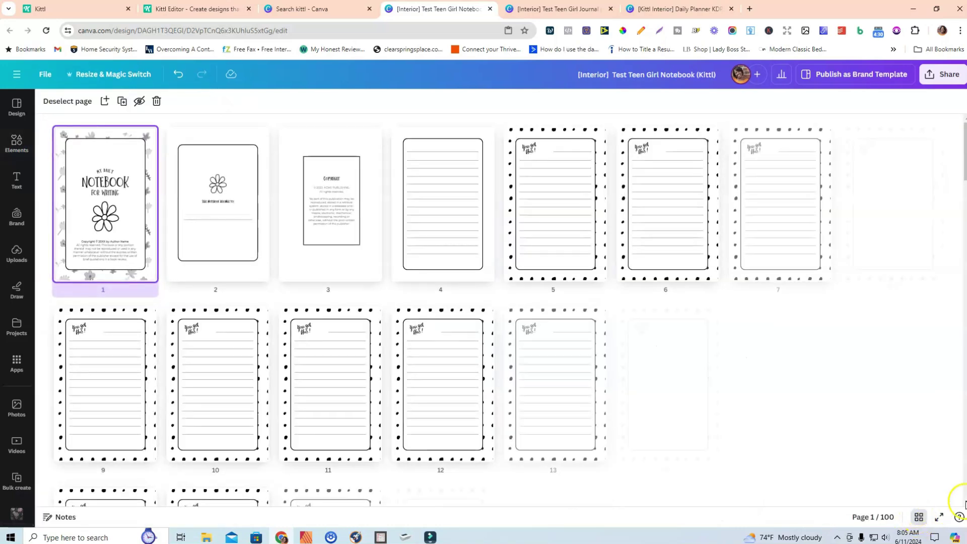
pyautogui.click(146, 134)
pyautogui.click(185, 220)
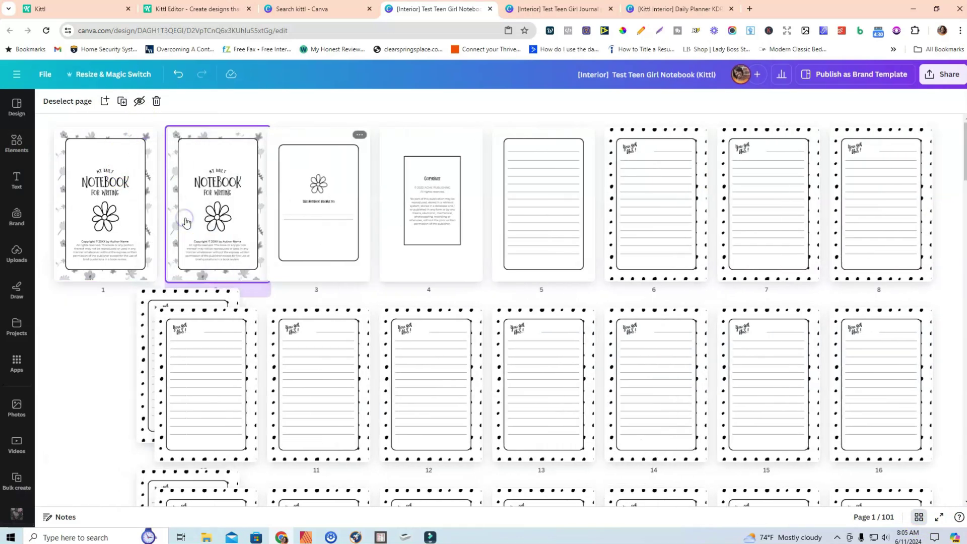
pyautogui.moveTo(204, 176); pyautogui.dragTo(481, 176)
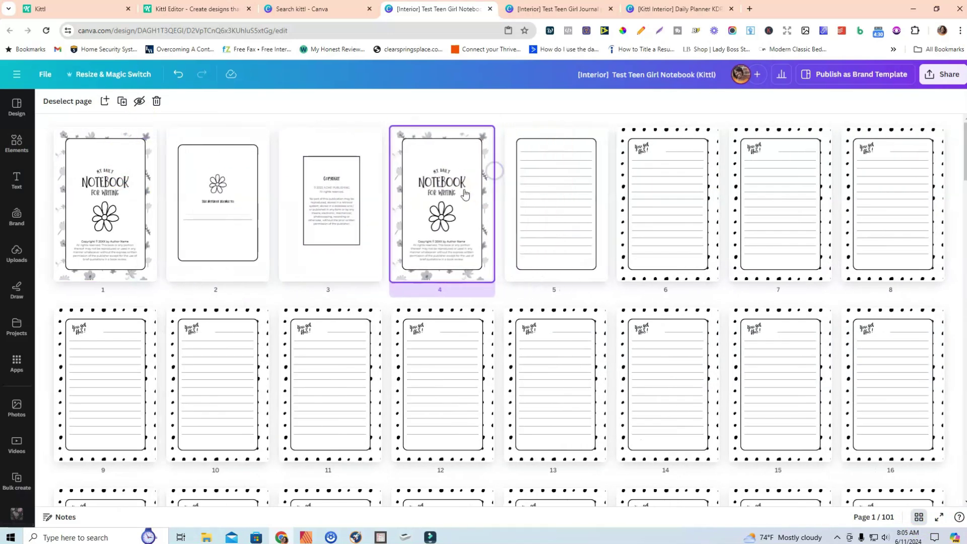
# - Delete the title lettering, the outline flower and the copyright text from page 4, keeping its frame and floral background
pyautogui.click(918, 517)
pyautogui.scroll(2, 566, 222)
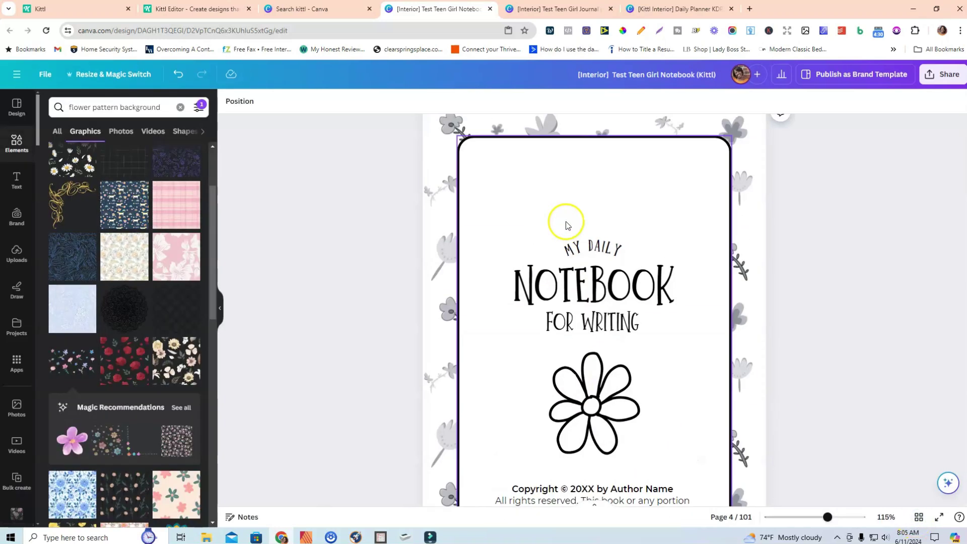
pyautogui.scroll(-1, 574, 280)
pyautogui.click(599, 249)
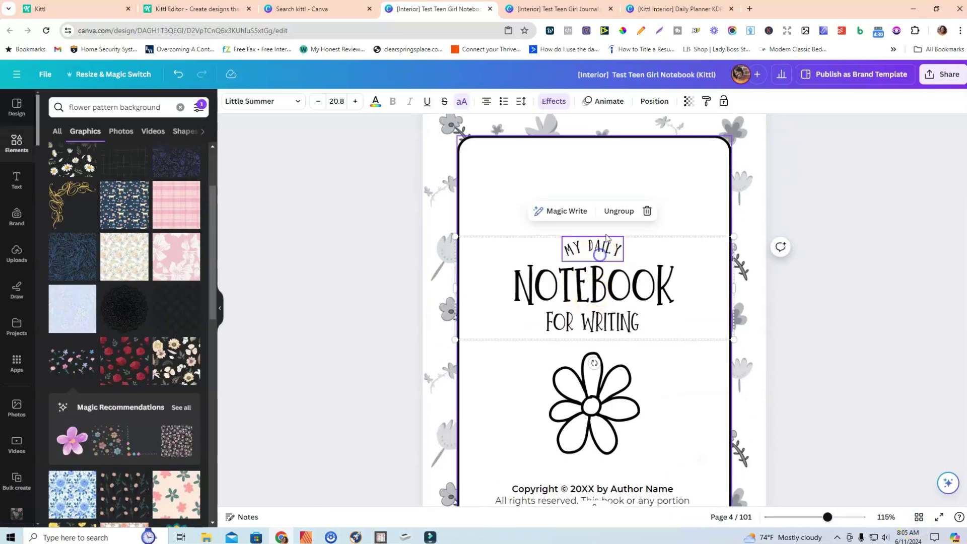
pyautogui.click(650, 211)
pyautogui.click(611, 231)
pyautogui.click(605, 392)
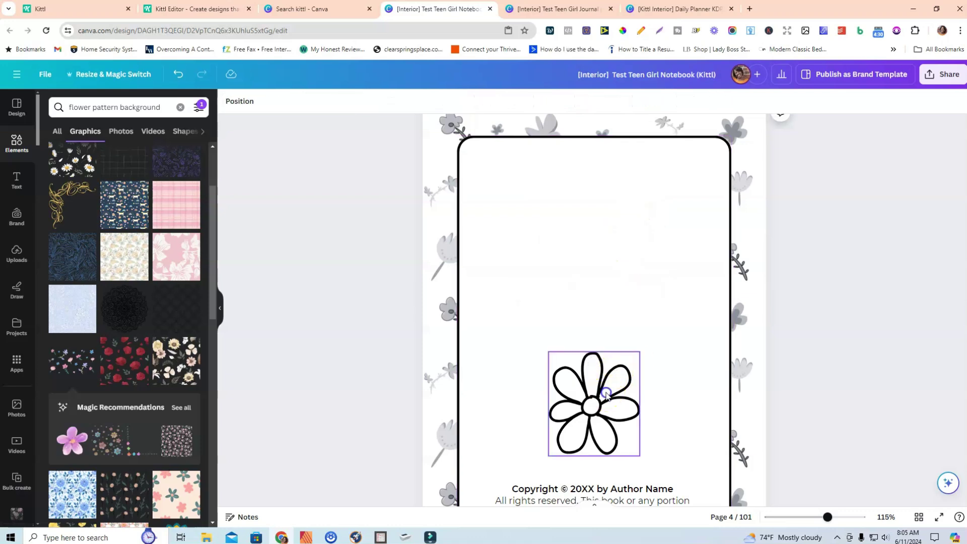
pyautogui.click(594, 326)
pyautogui.click(581, 488)
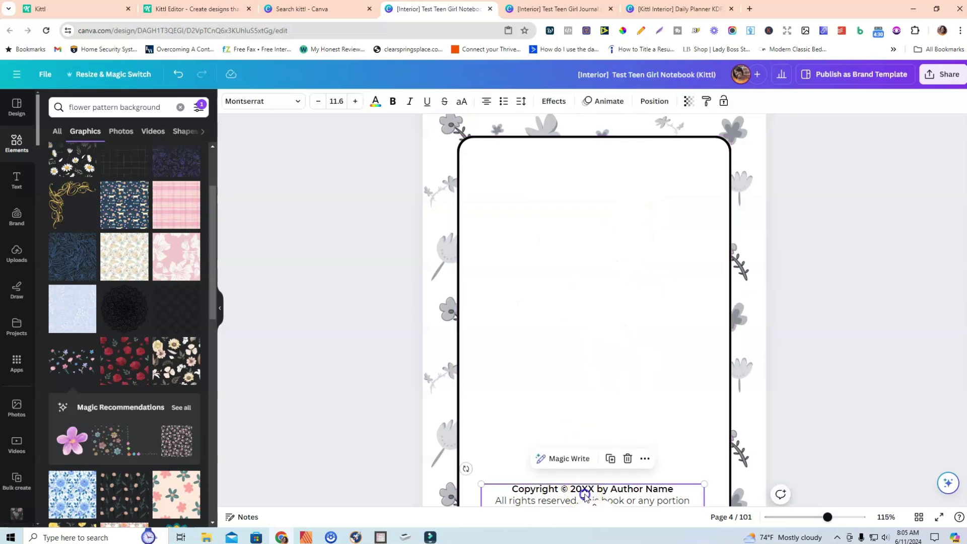
pyautogui.click(627, 458)
# - Lock the rounded frame on the plain lined page, page 5
pyautogui.scroll(3, 574, 354)
pyautogui.scroll(5, 574, 353)
pyautogui.scroll(-8, 913, 353)
pyautogui.scroll(-8, 913, 353)
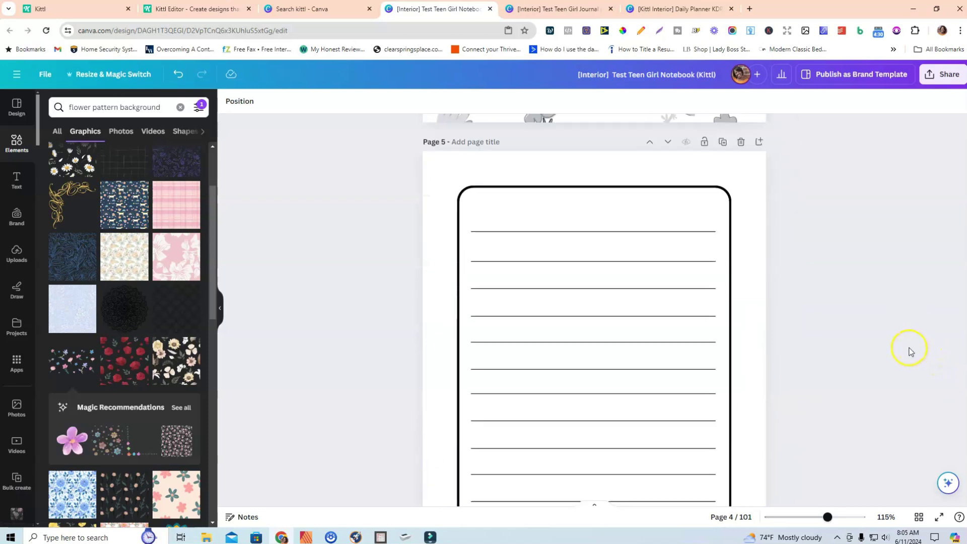
pyautogui.click(496, 258)
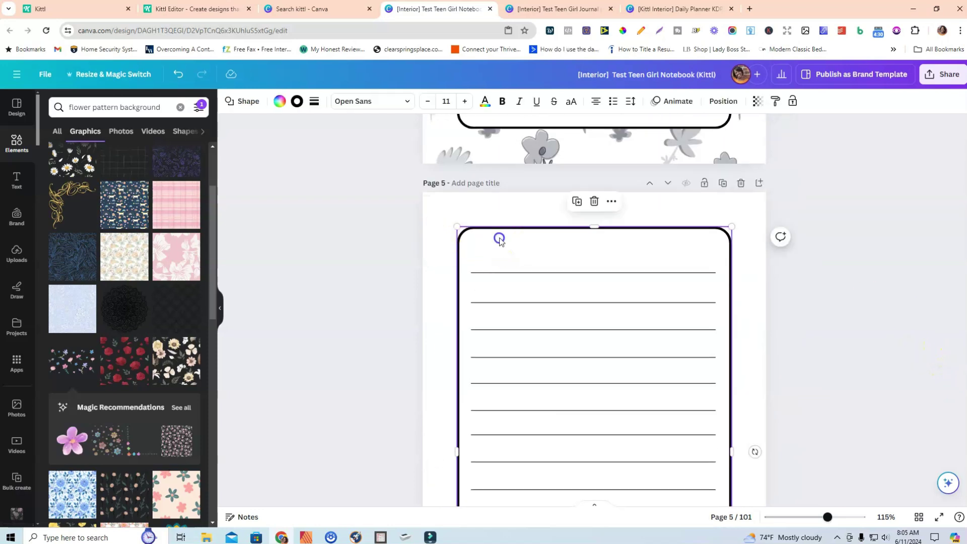
pyautogui.click(791, 102)
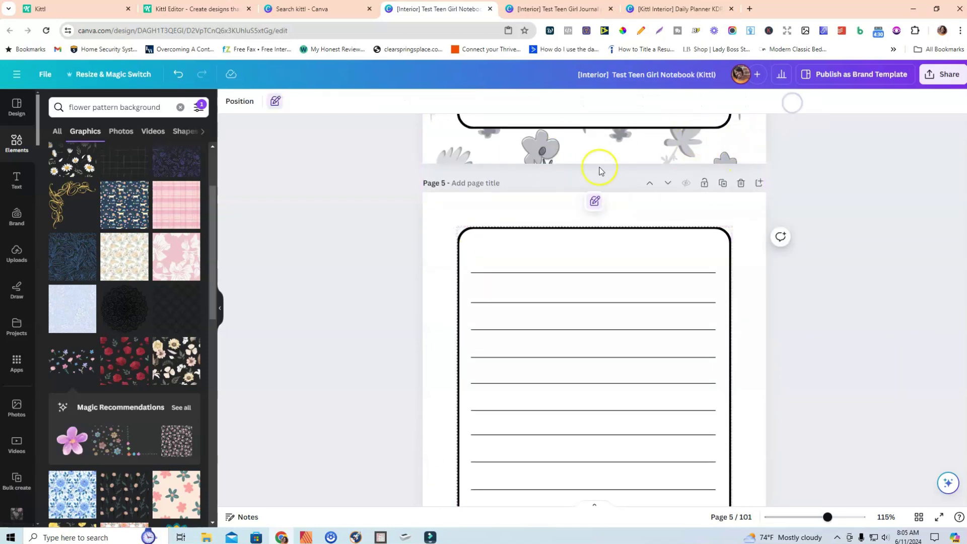
# - Group all the writing lines on page 5 and paste a copy of the group into the floral frame on page 4
pyautogui.click(478, 251)
pyautogui.moveTo(478, 249); pyautogui.dragTo(552, 428)
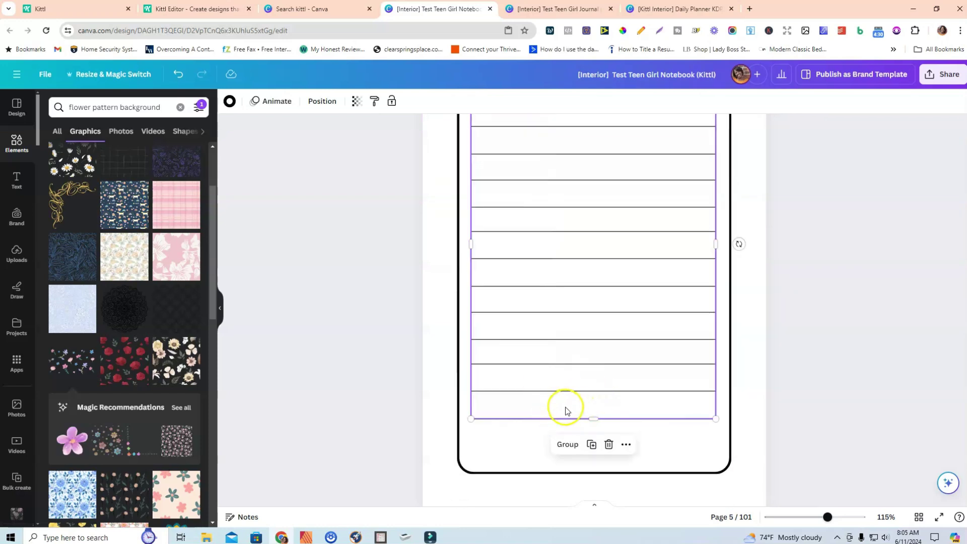
pyautogui.click(565, 443)
pyautogui.rightClick(568, 412)
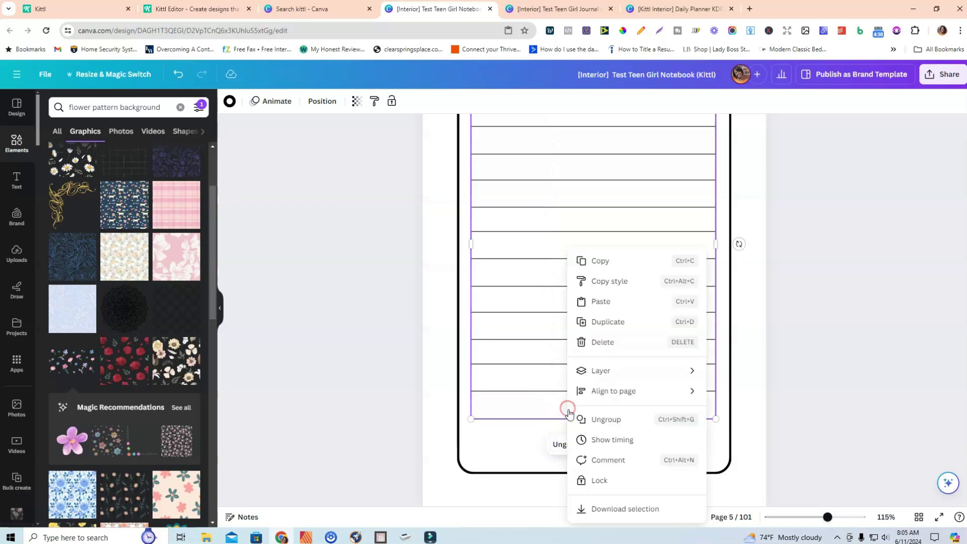
pyautogui.click(609, 263)
pyautogui.scroll(10, 806, 332)
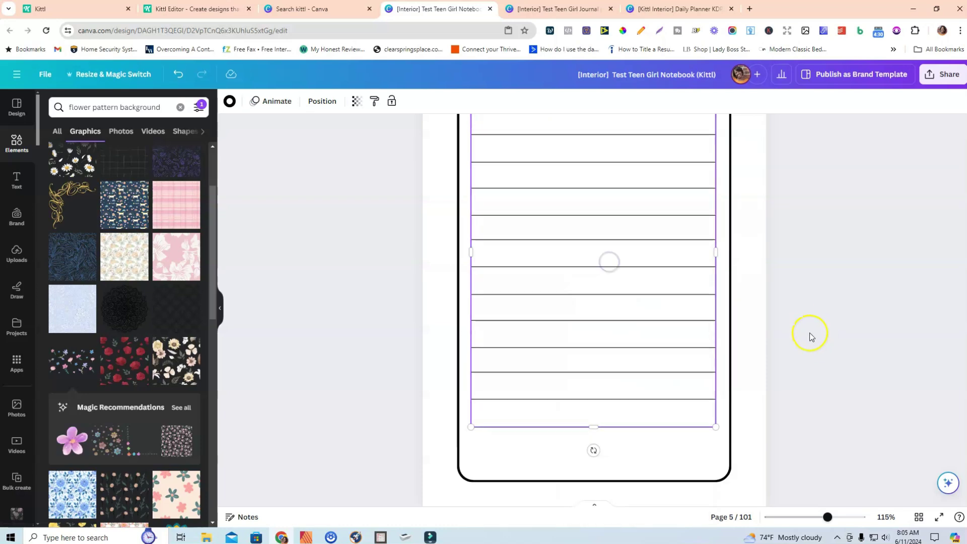
pyautogui.rightClick(565, 260)
pyautogui.click(602, 278)
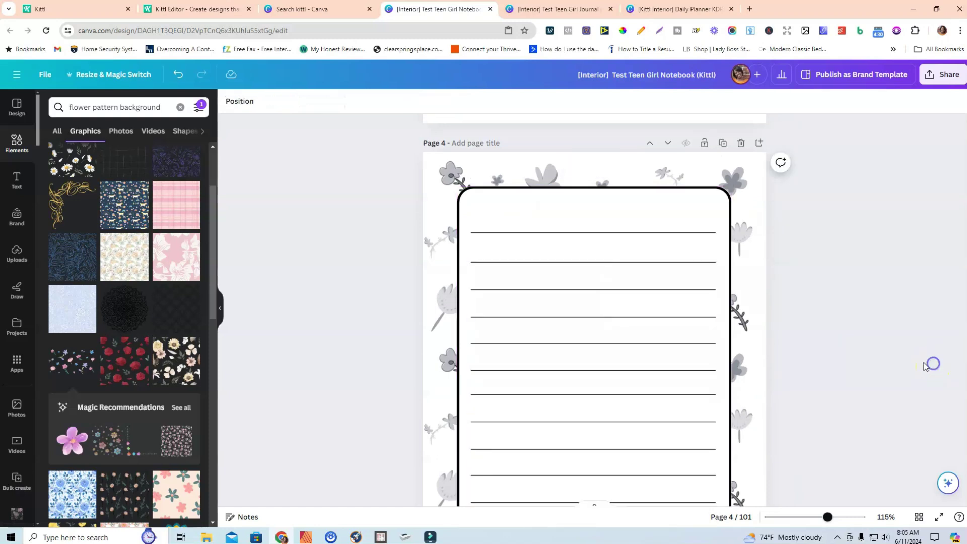
# - Delete the plain lined page 5 and the floral lined page 4 from the page grid
pyautogui.click(917, 519)
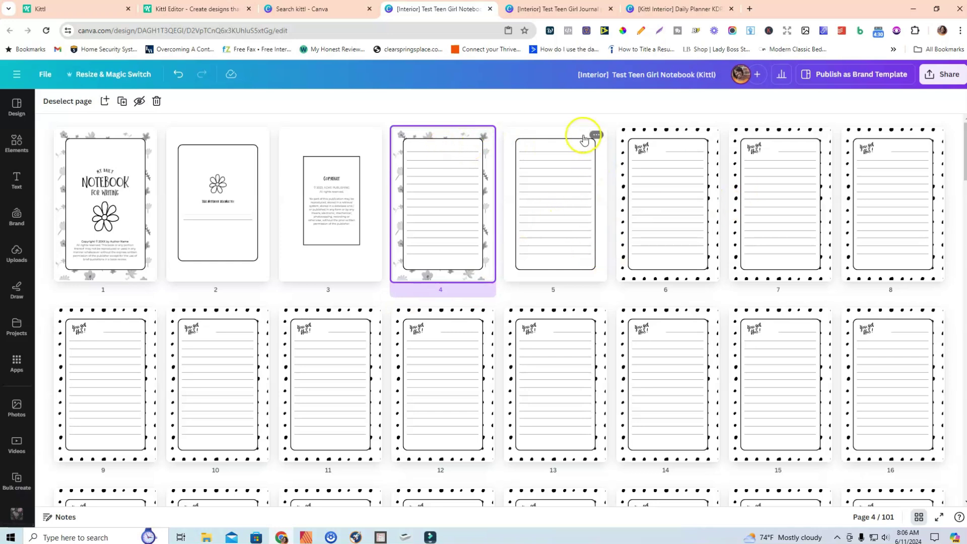
pyautogui.click(596, 136)
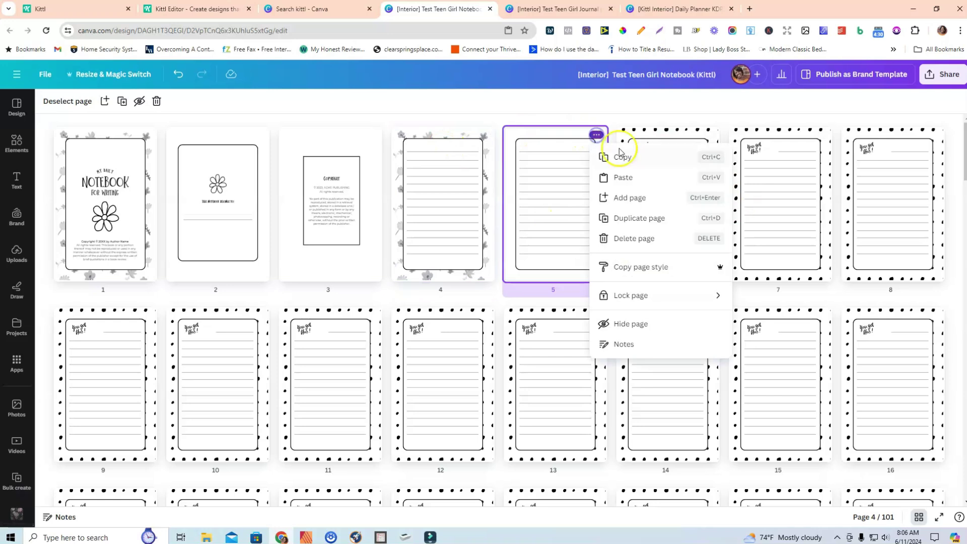
pyautogui.click(639, 236)
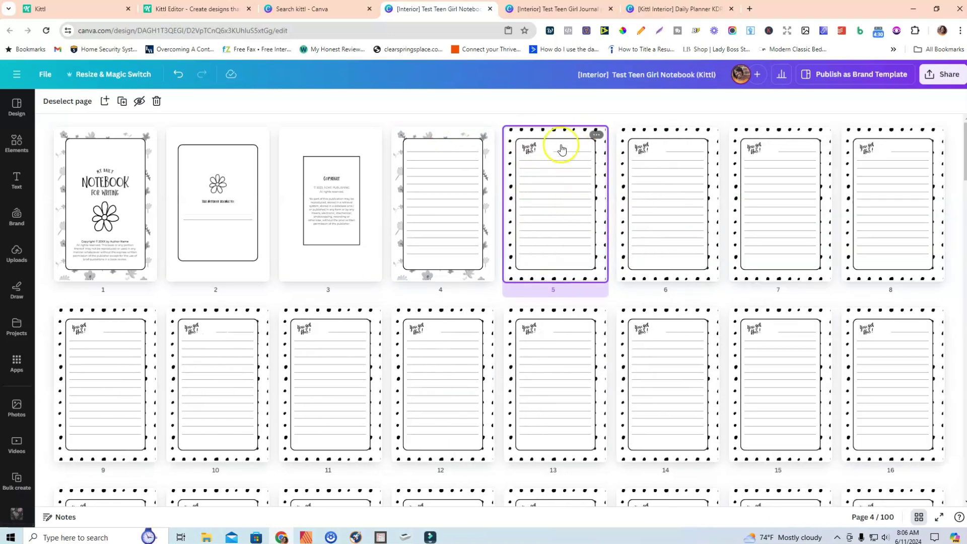
pyautogui.click(450, 134)
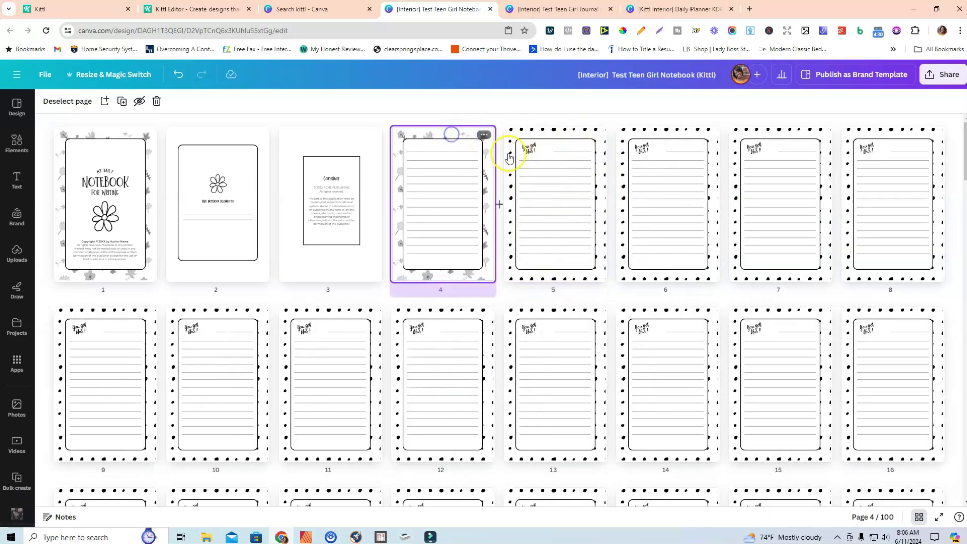
pyautogui.click(483, 134)
pyautogui.click(526, 239)
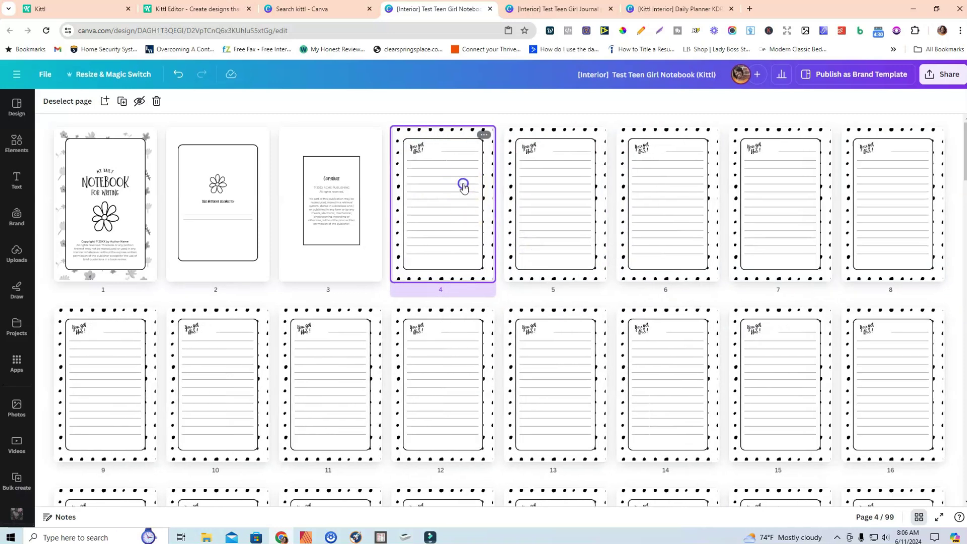
# - Recolor the black dotted background on page 4 with the light grey document color
pyautogui.click(918, 517)
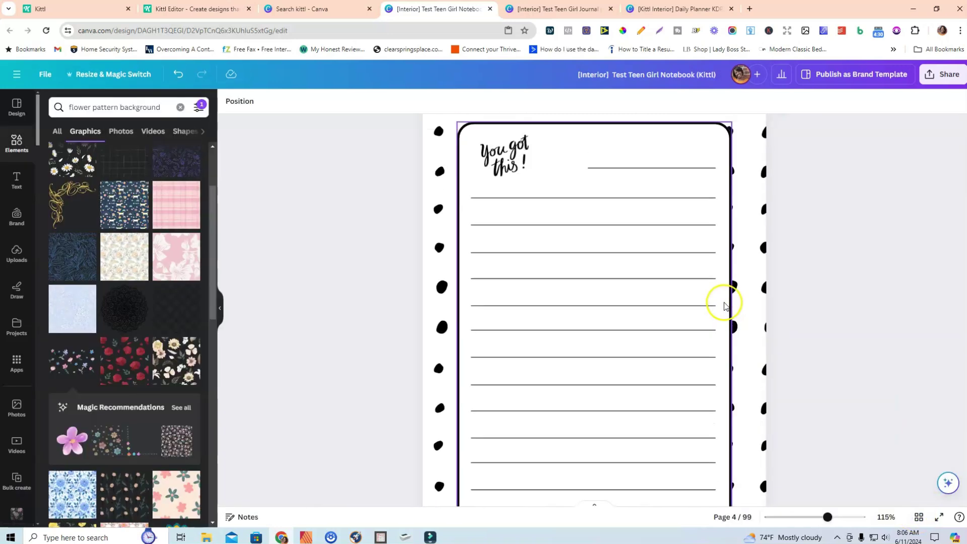
pyautogui.scroll(2, 554, 181)
pyautogui.click(431, 210)
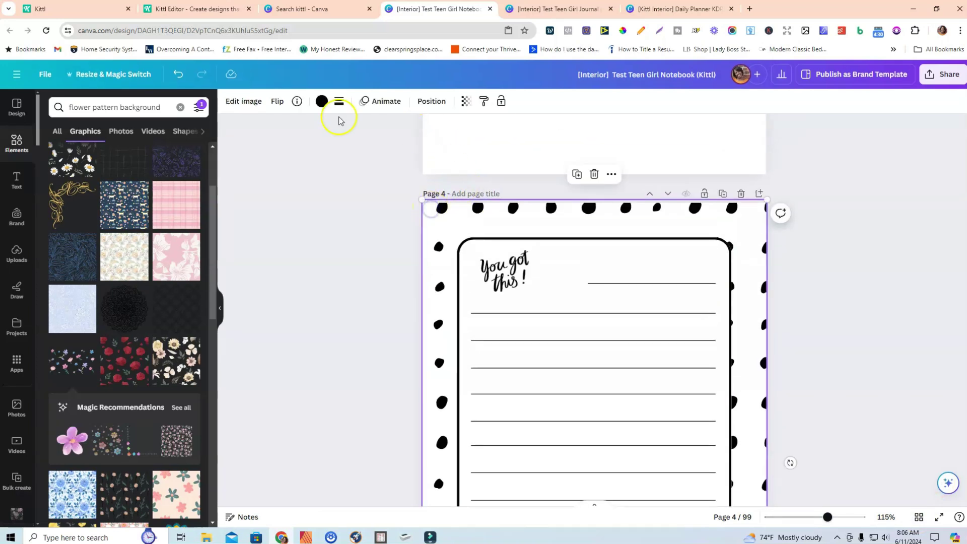
pyautogui.click(322, 102)
pyautogui.click(137, 162)
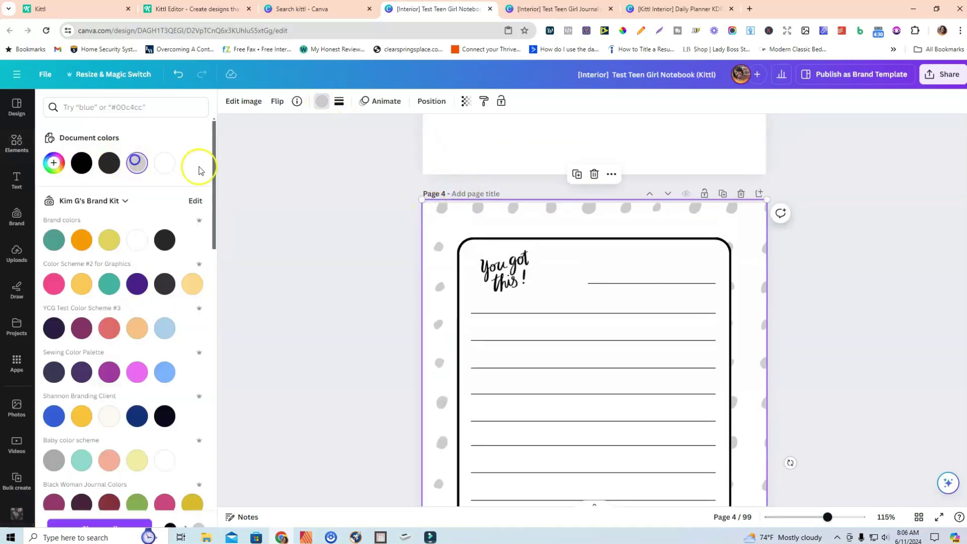
pyautogui.click(287, 259)
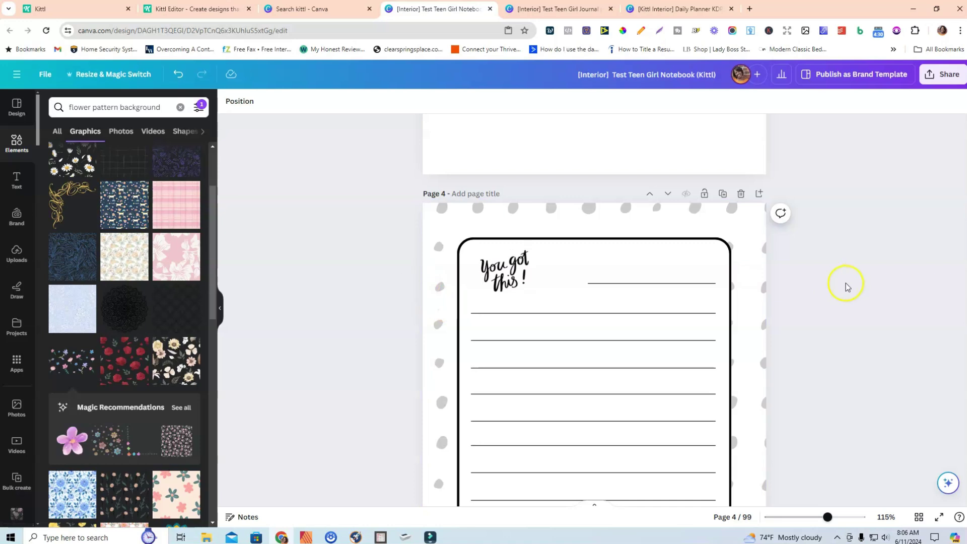
# - Delete the "You got this!" lettering on page 4 and extend the short first line to the full width of the lines below
pyautogui.scroll(-1, 845, 281)
pyautogui.click(503, 222)
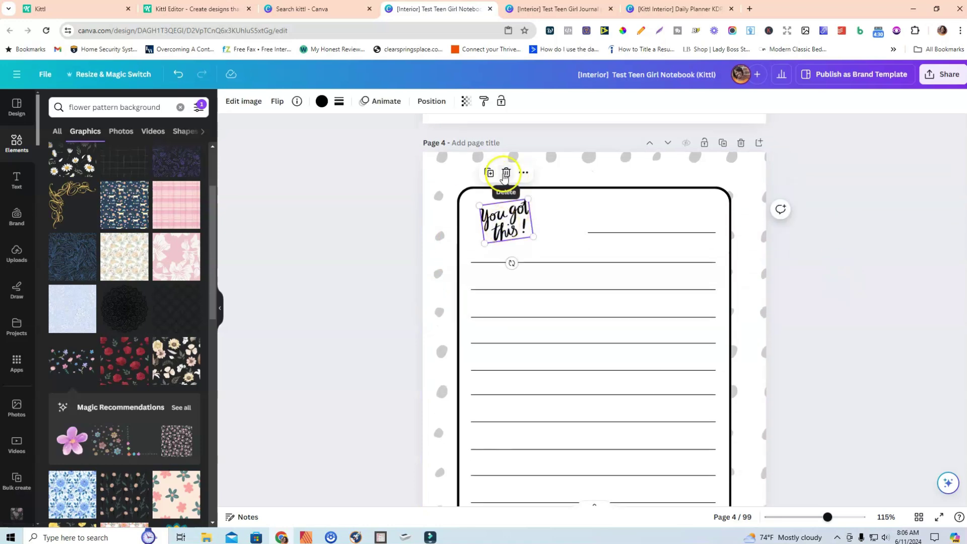
pyautogui.click(503, 172)
pyautogui.click(595, 234)
pyautogui.moveTo(588, 233); pyautogui.dragTo(472, 233)
pyautogui.click(364, 230)
# - Shorten the last writing line on page 4 from its right end to about 60% of the full line width
pyautogui.scroll(-2, 453, 237)
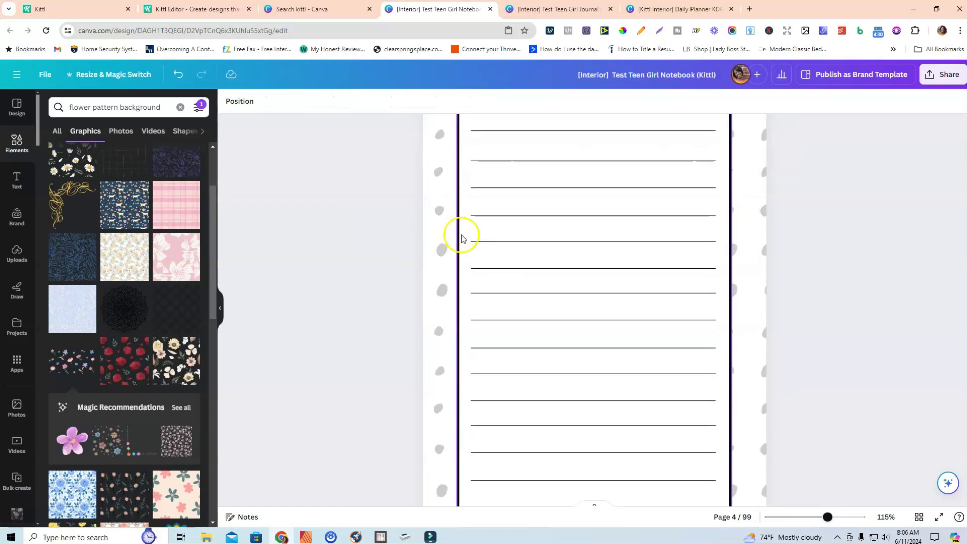
pyautogui.scroll(-3, 644, 275)
pyautogui.keyDown('shift'); pyautogui.click(628, 326); pyautogui.keyUp('shift')
pyautogui.keyDown('shift'); pyautogui.click(585, 301); pyautogui.keyUp('shift')
pyautogui.click(835, 309)
pyautogui.click(700, 328)
pyautogui.moveTo(702, 328); pyautogui.dragTo(621, 328)
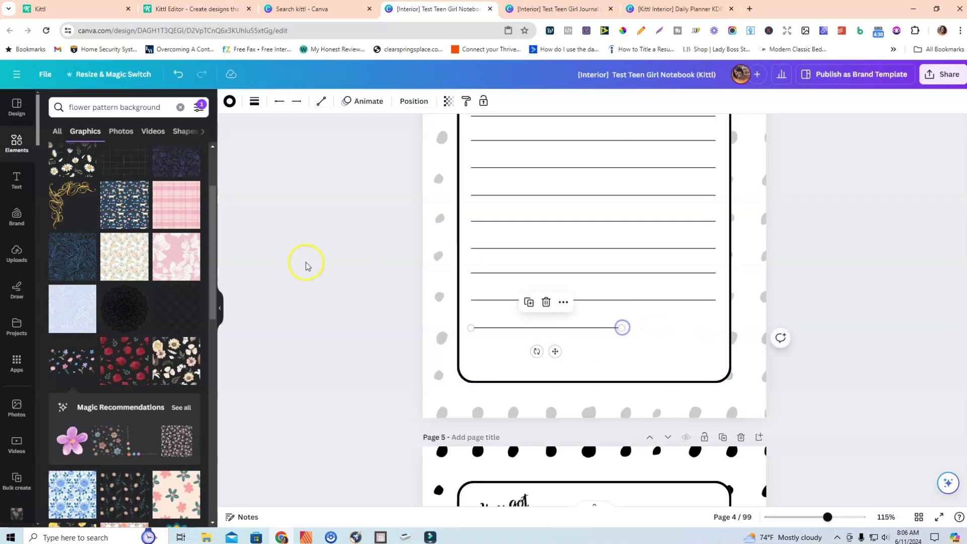
pyautogui.click(299, 264)
# - Search the graphics for "inspirational quotes"
pyautogui.tripleClick(109, 110)
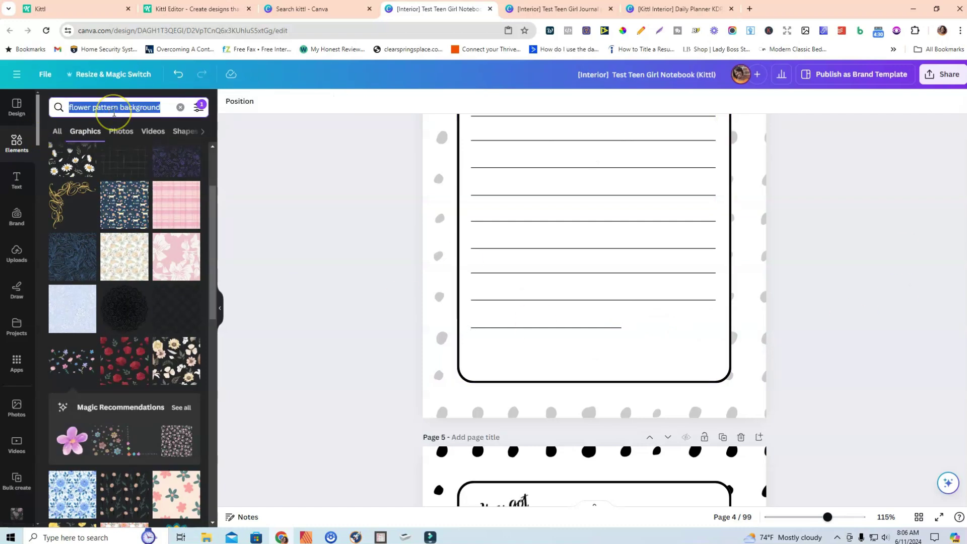
pyautogui.write('inspir')
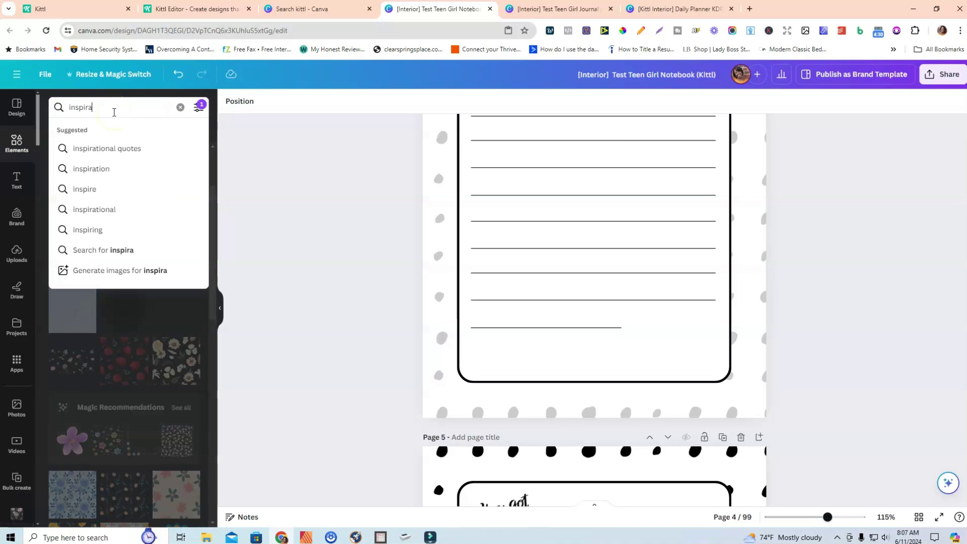
pyautogui.write('a')
pyautogui.click(121, 149)
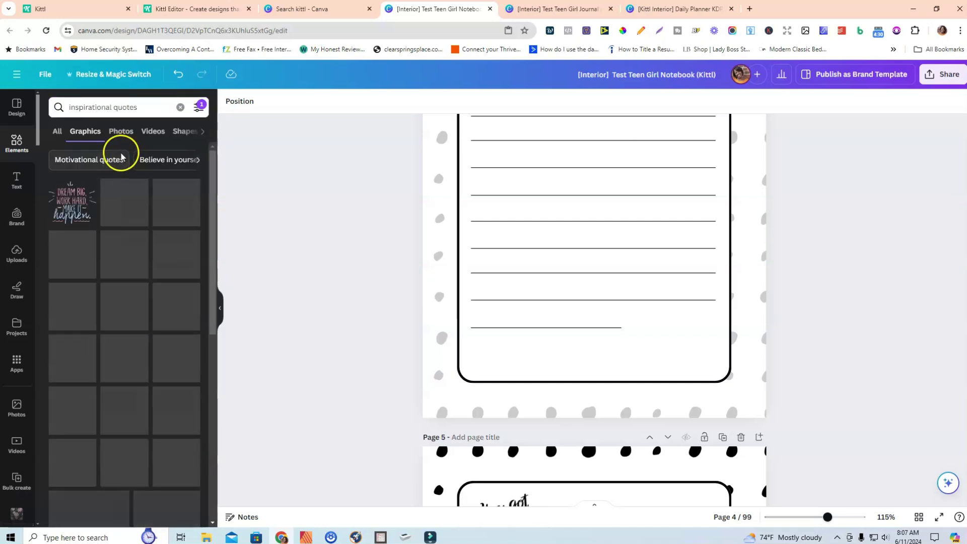
pyautogui.moveTo(125, 220)
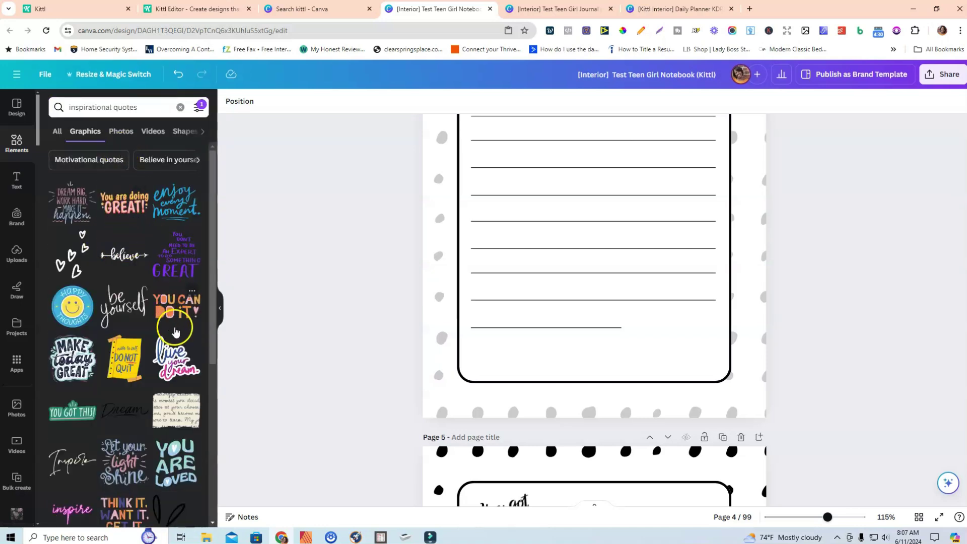
# - Add the "be yourself" lettering graphic, shrink it, place it beside the shortened last line on page 4 and tilt it slightly
pyautogui.click(121, 313)
pyautogui.moveTo(578, 162); pyautogui.dragTo(594, 297)
pyautogui.moveTo(670, 246); pyautogui.dragTo(669, 326)
pyautogui.moveTo(669, 380); pyautogui.dragTo(654, 379)
# - Recolor the "be yourself" lettering with the dark grey document color and enlarge it slightly
pyautogui.click(321, 101)
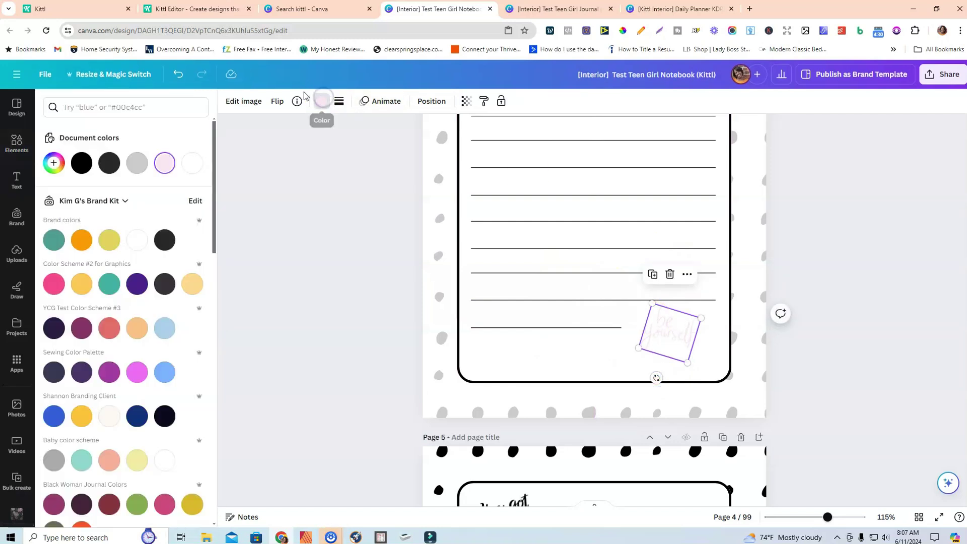
pyautogui.click(109, 162)
pyautogui.click(292, 212)
pyautogui.click(669, 348)
pyautogui.moveTo(687, 363); pyautogui.dragTo(693, 370)
pyautogui.click(853, 335)
pyautogui.scroll(4, 852, 330)
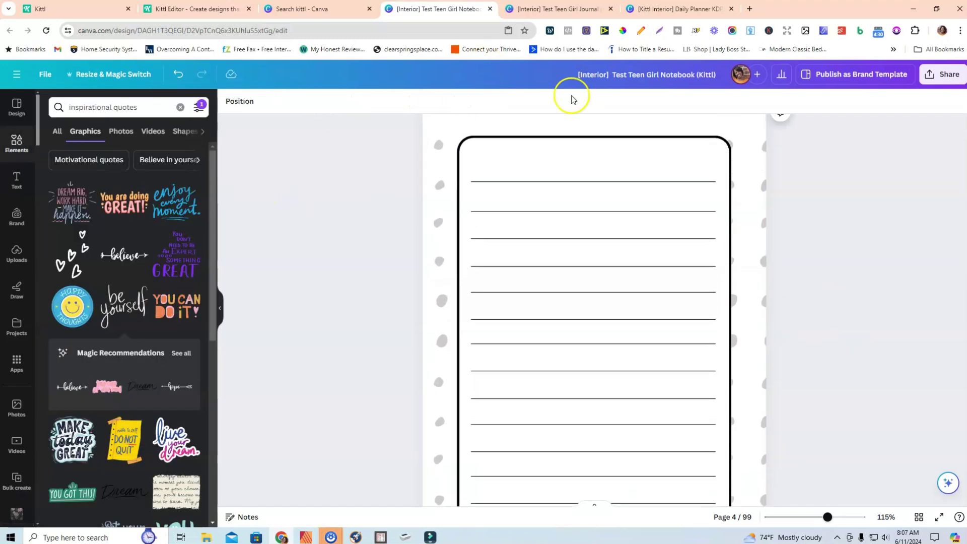
# - Delete all the remaining black-dotted "You got this!" pages, 5 through 99, in the page grid
pyautogui.click(919, 518)
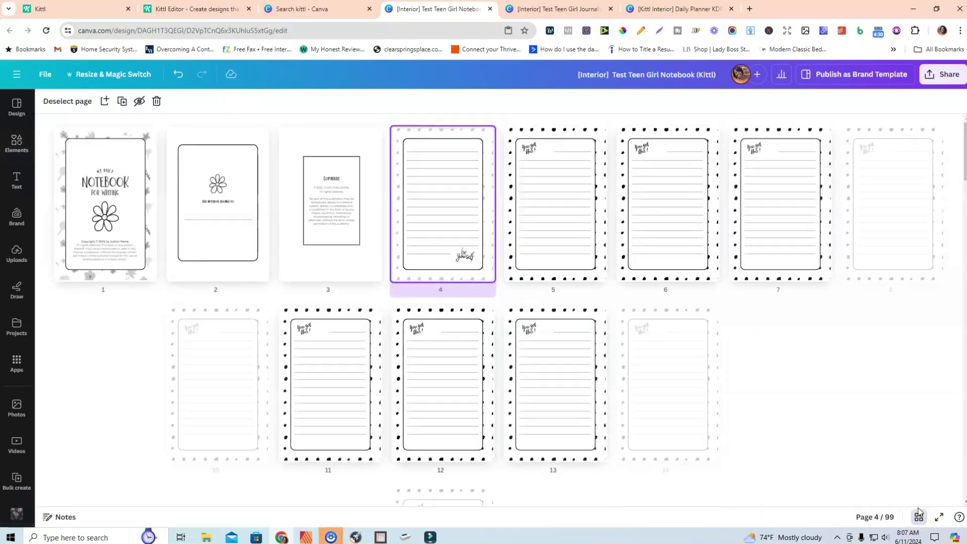
pyautogui.click(544, 204)
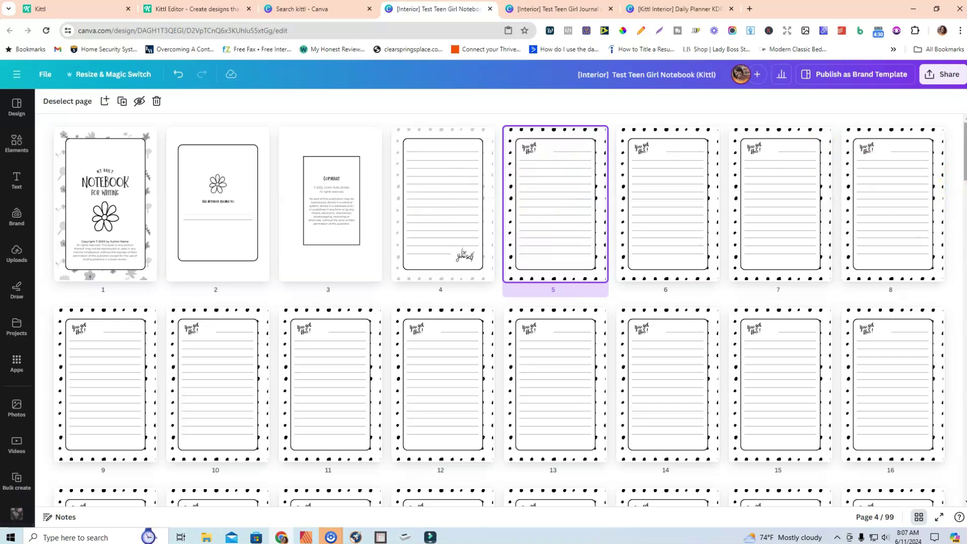
pyautogui.moveTo(963, 159); pyautogui.dragTo(963, 473)
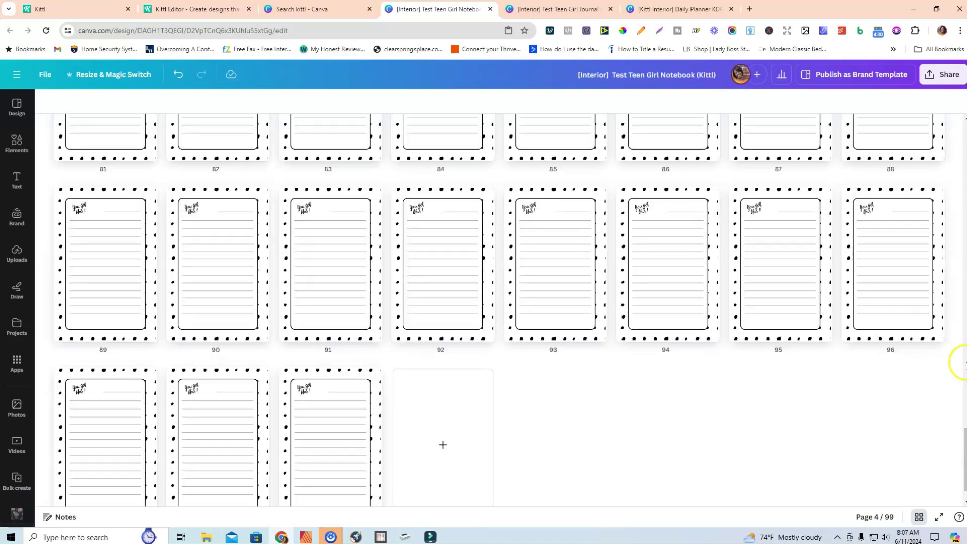
pyautogui.scroll(-1, 744, 359)
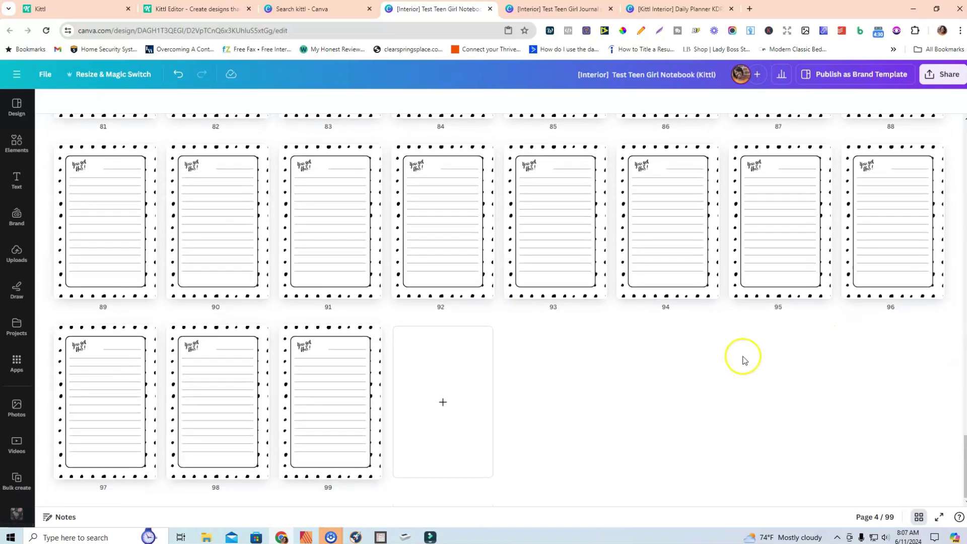
pyautogui.click(319, 378)
pyautogui.scroll(15, 403, 302)
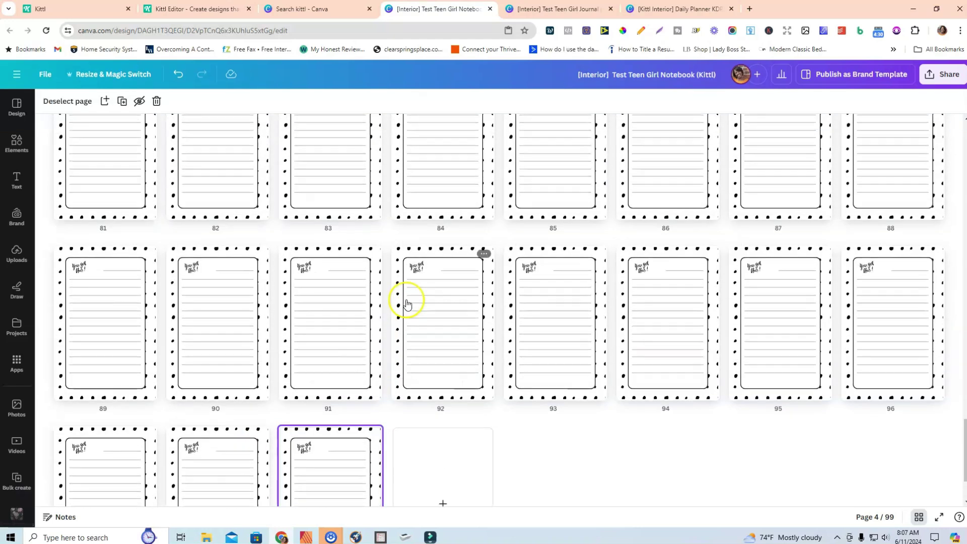
pyautogui.scroll(12, 405, 303)
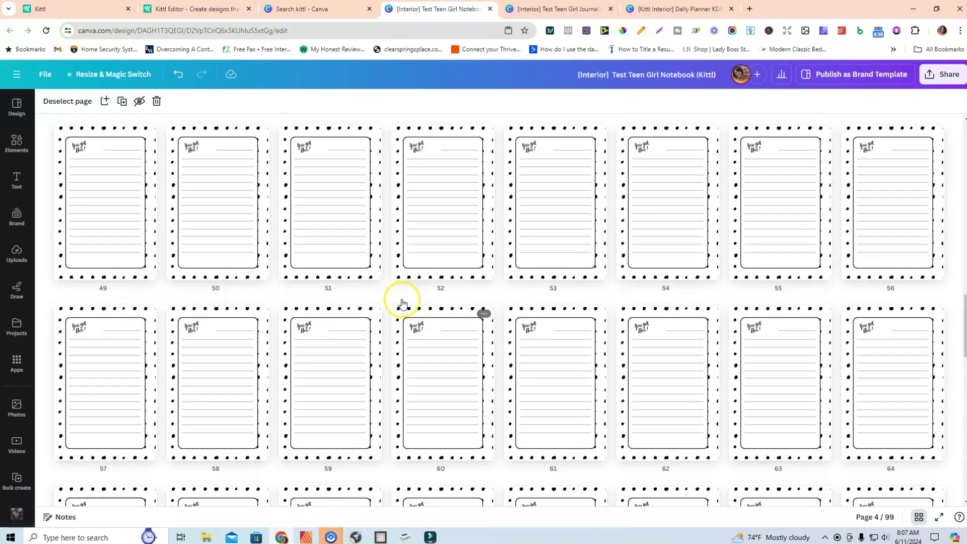
pyautogui.scroll(6, 398, 302)
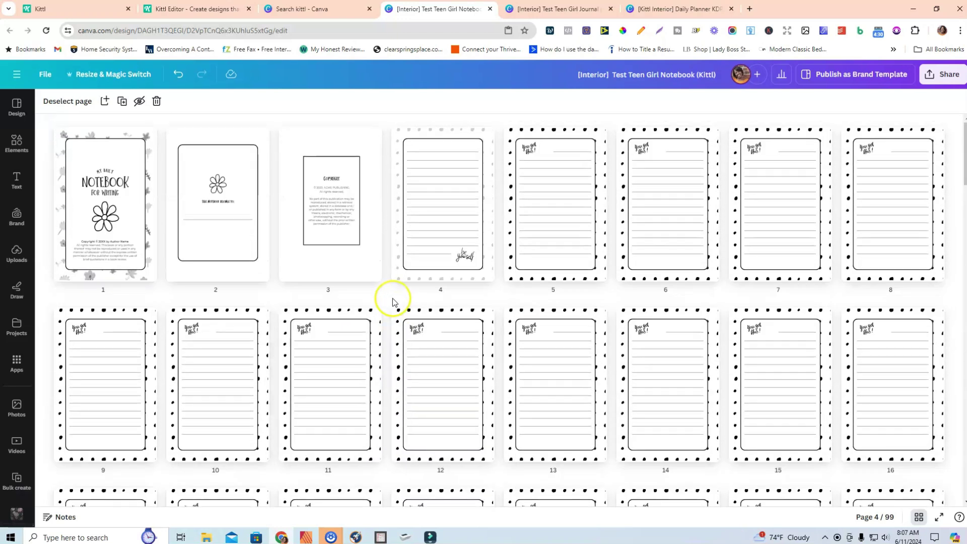
pyautogui.keyDown('shift'); pyautogui.click(558, 238); pyautogui.keyUp('shift')
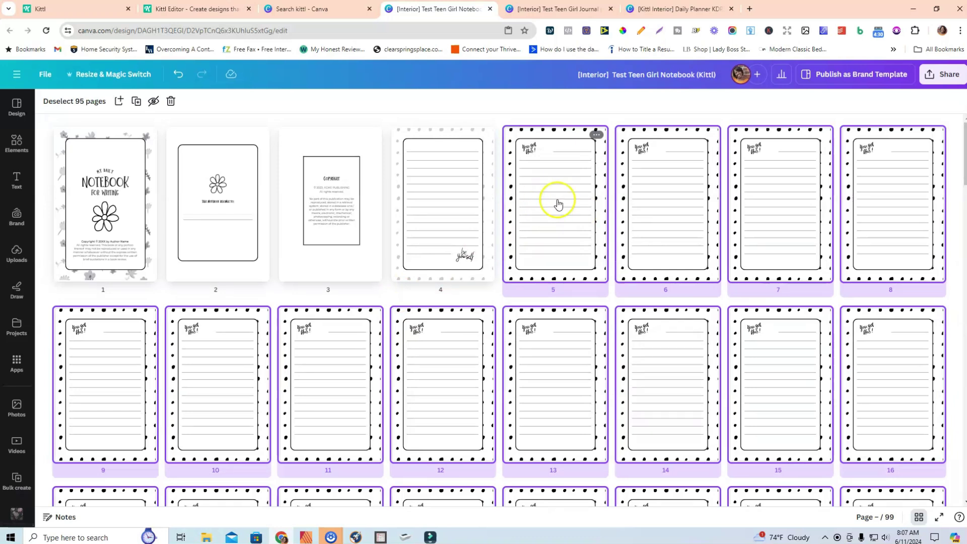
pyautogui.rightClick(553, 215)
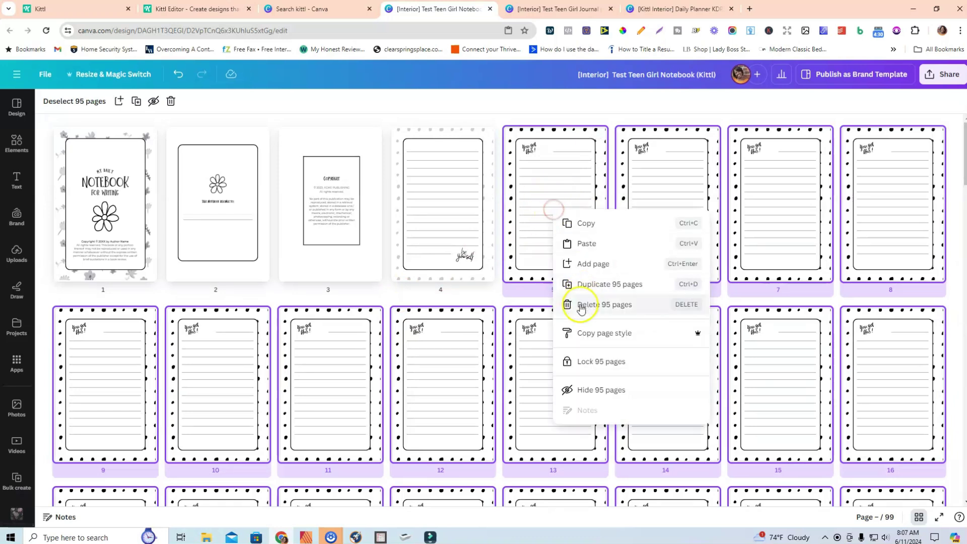
pyautogui.click(599, 304)
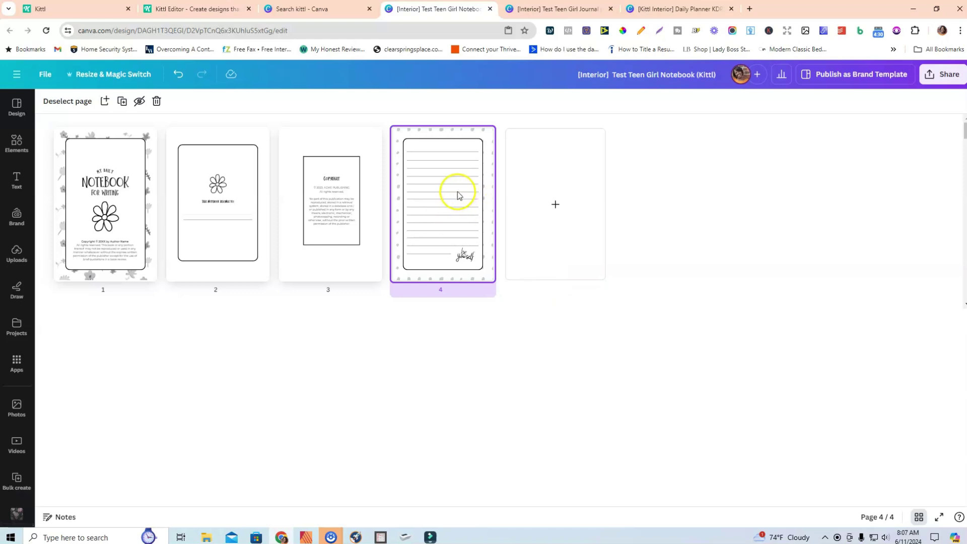
# - Duplicate the lined "be yourself" page 4, and duplicate pages 4 and 5 together as a pair
pyautogui.rightClick(456, 217)
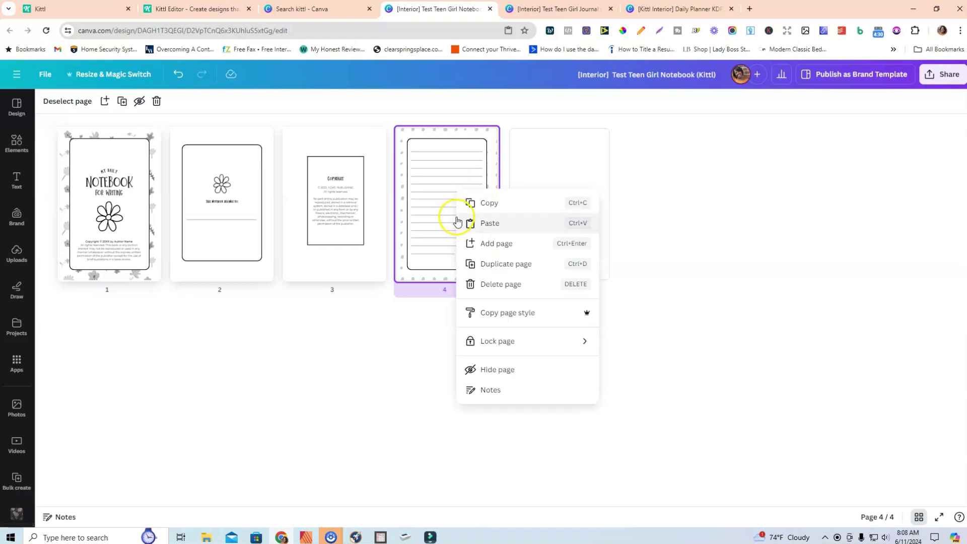
pyautogui.click(505, 263)
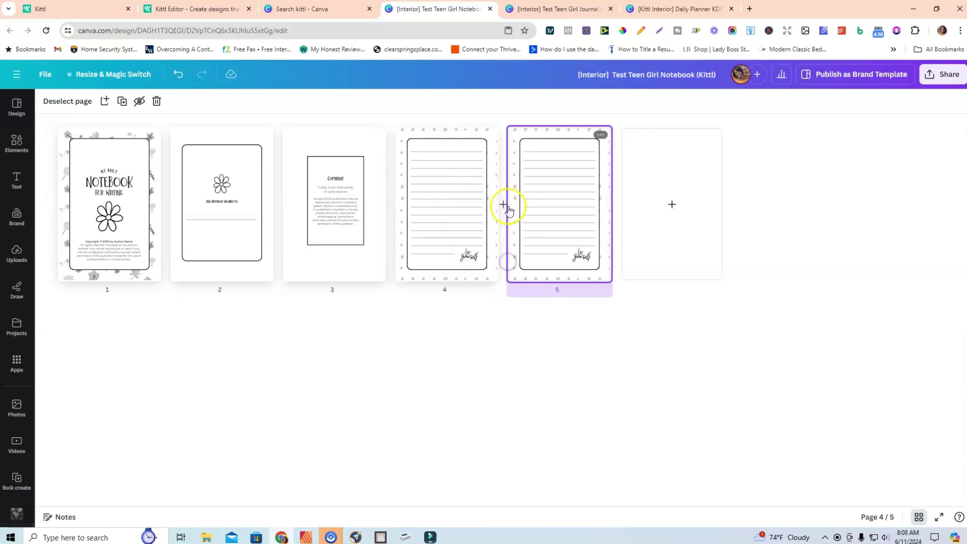
pyautogui.click(471, 206)
pyautogui.keyDown('shift'); pyautogui.click(555, 201); pyautogui.keyUp('shift')
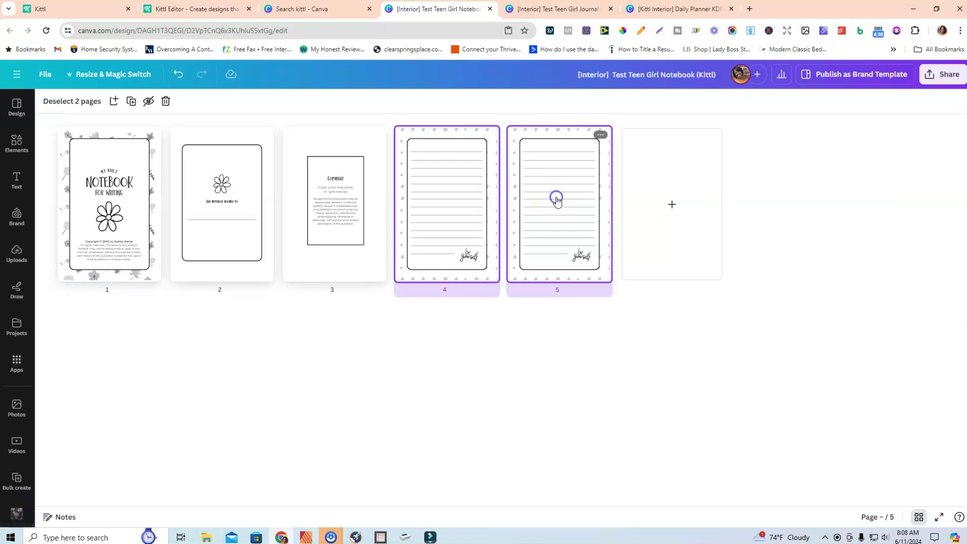
pyautogui.rightClick(556, 201)
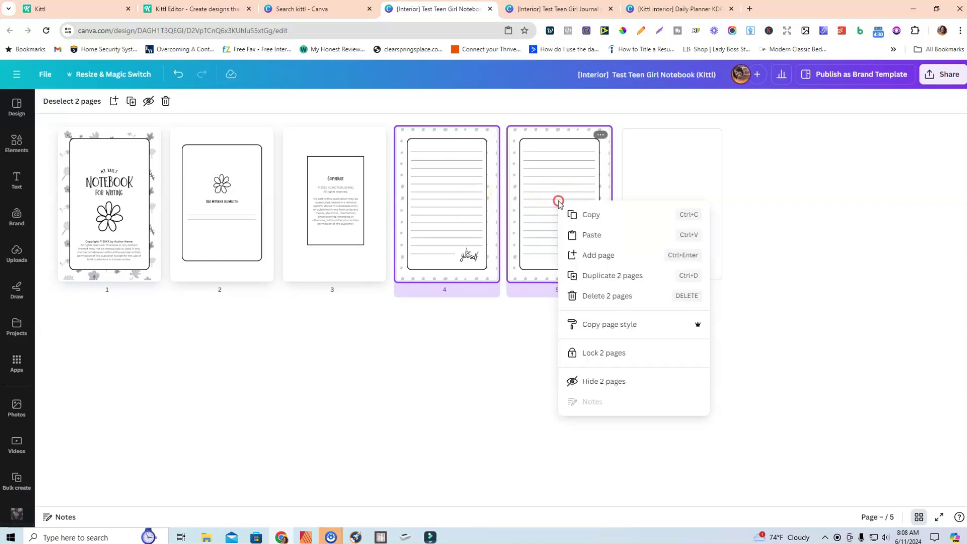
pyautogui.click(604, 281)
# - Select the four "be yourself" writing pages, 4 through 7, and duplicate them together
pyautogui.click(470, 211)
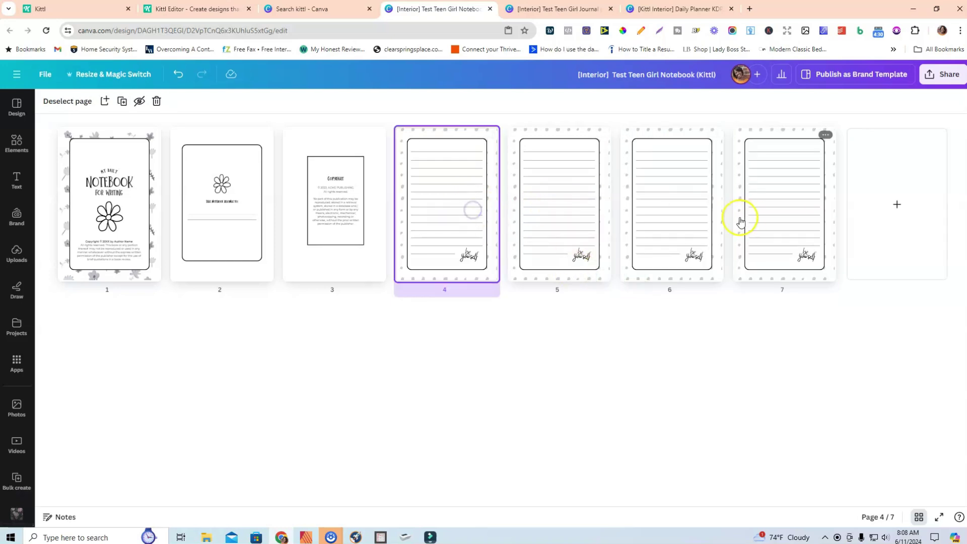
pyautogui.keyDown('shift'); pyautogui.click(753, 215); pyautogui.keyUp('shift')
pyautogui.keyDown('shift'); pyautogui.click(577, 199); pyautogui.keyUp('shift')
pyautogui.keyDown('shift'); pyautogui.click(680, 199); pyautogui.keyUp('shift')
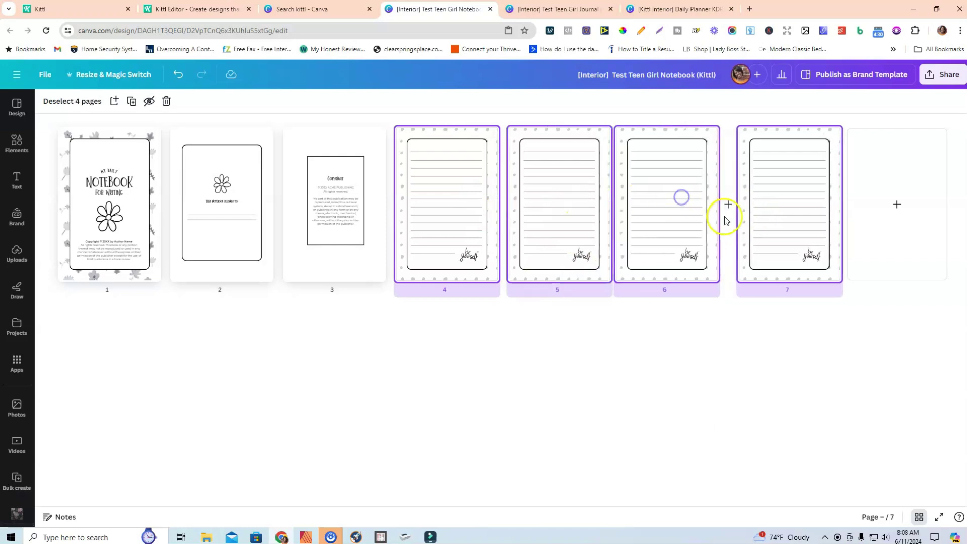
pyautogui.rightClick(780, 204)
pyautogui.click(817, 279)
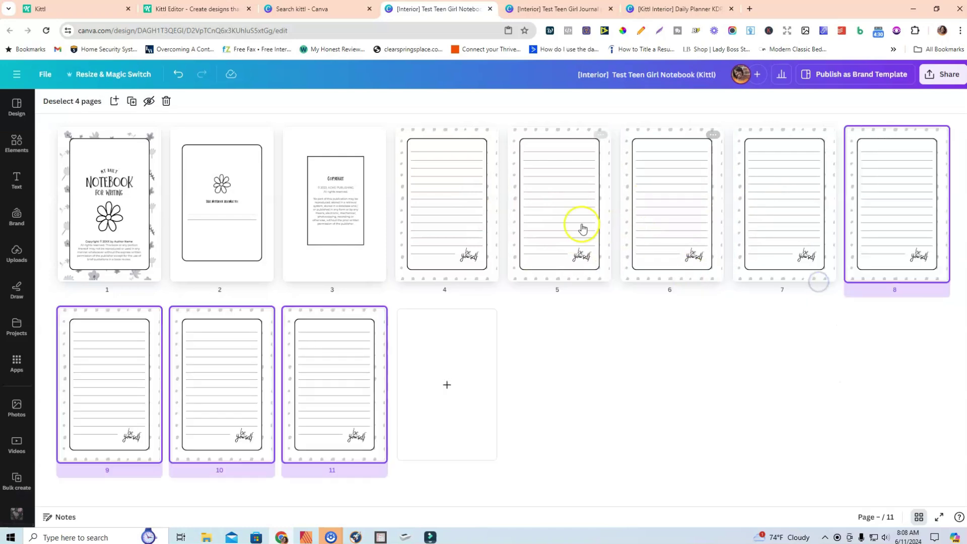
# - Select writing pages 4 through 11 and duplicate all eight in one batch
pyautogui.click(446, 228)
pyautogui.keyDown('shift'); pyautogui.click(354, 379); pyautogui.keyUp('shift')
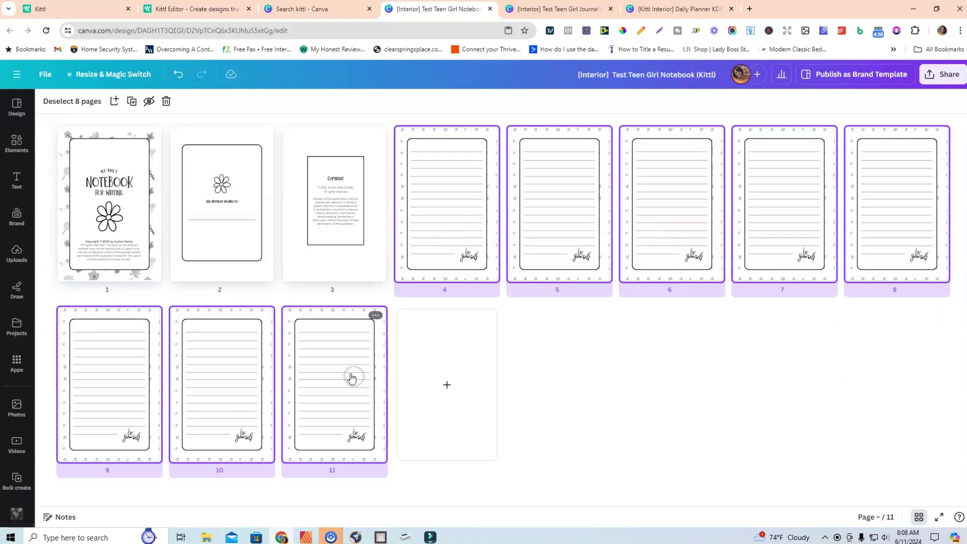
pyautogui.rightClick(351, 377)
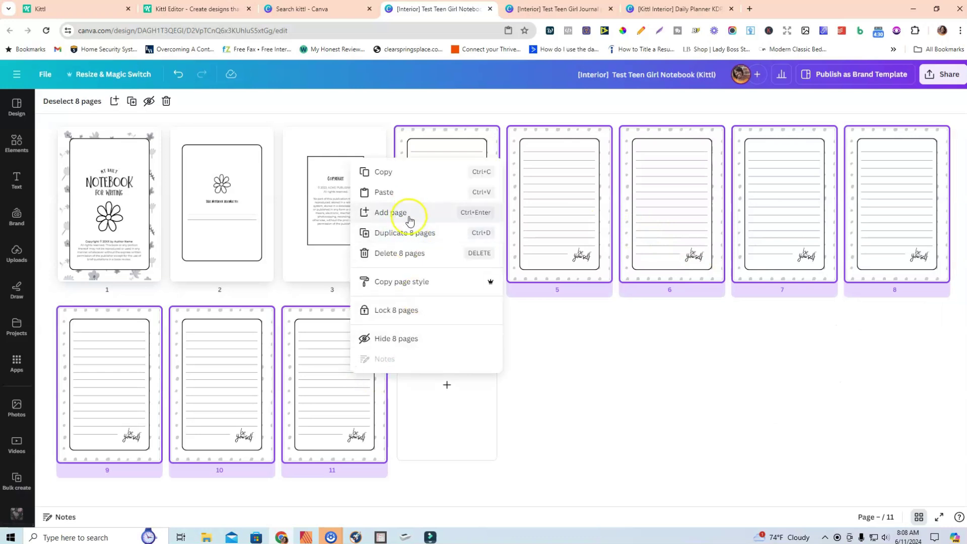
pyautogui.click(403, 232)
# - Select writing pages 4 through 19 and duplicate the batch of 16 pages
pyautogui.click(448, 218)
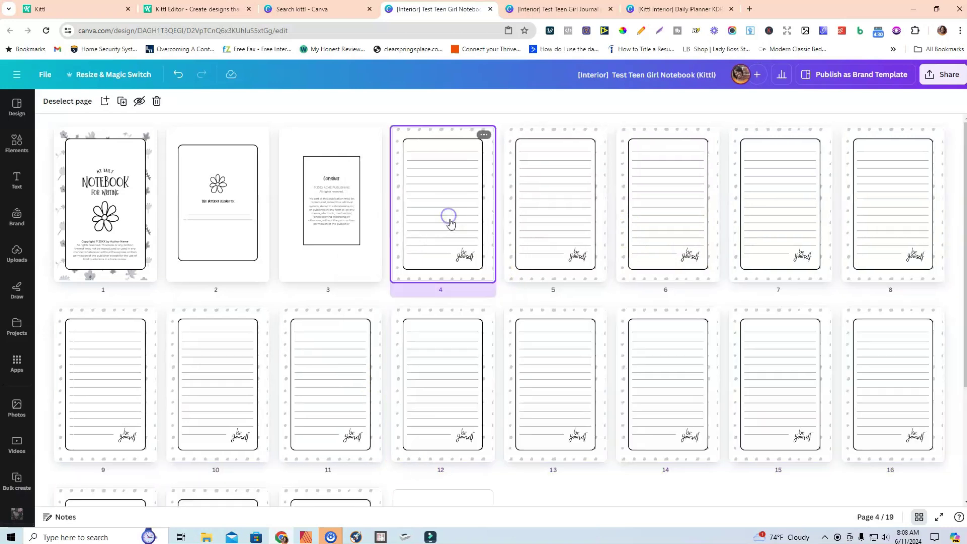
pyautogui.scroll(-3, 451, 226)
pyautogui.keyDown('shift'); pyautogui.click(337, 452); pyautogui.keyUp('shift')
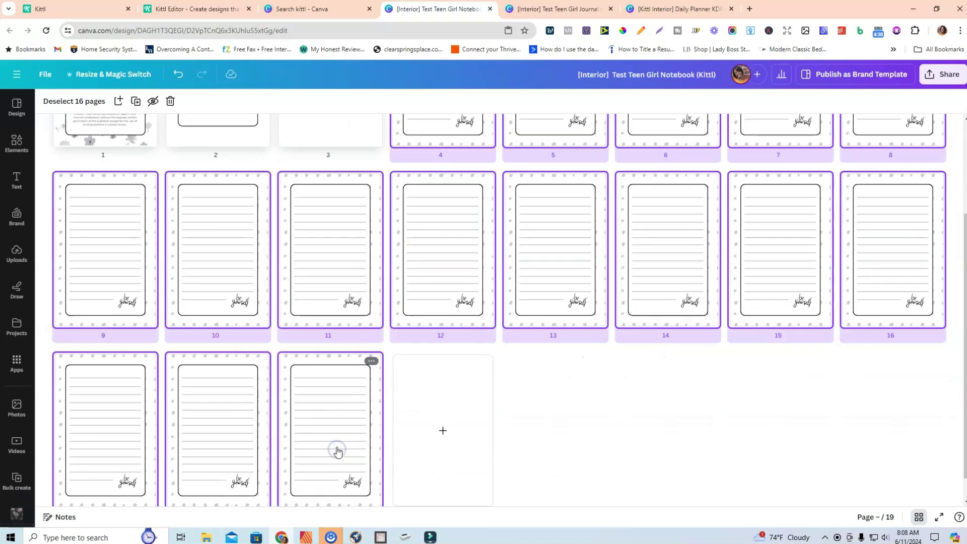
pyautogui.rightClick(338, 443)
pyautogui.click(384, 298)
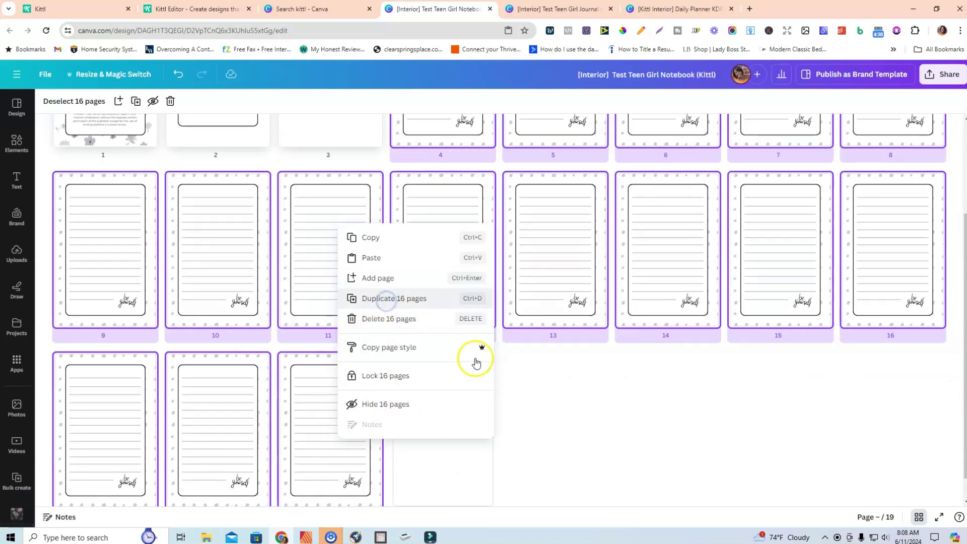
# - Keep duplicating the selected batch of 16 writing pages until the notebook has 99 pages
pyautogui.rightClick(366, 372)
pyautogui.click(436, 231)
pyautogui.rightClick(338, 415)
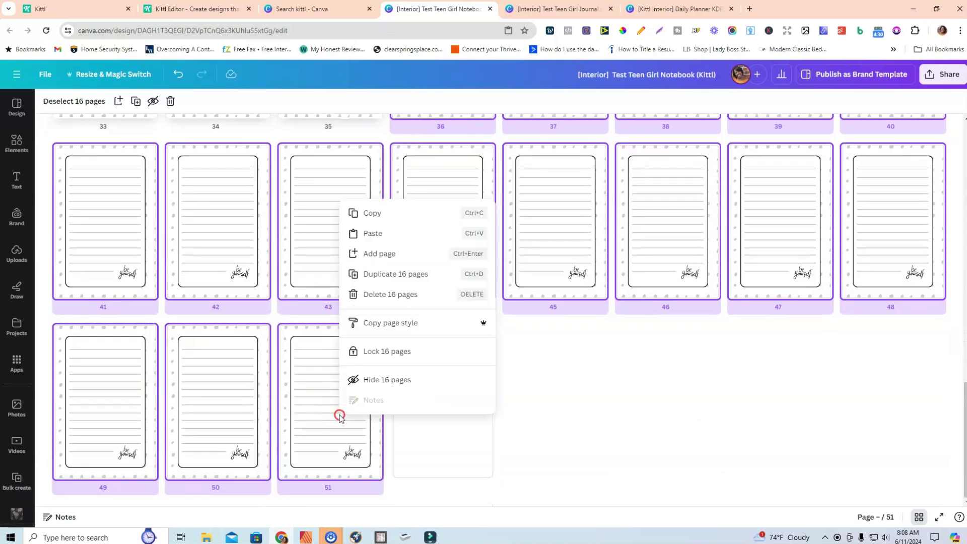
pyautogui.click(399, 274)
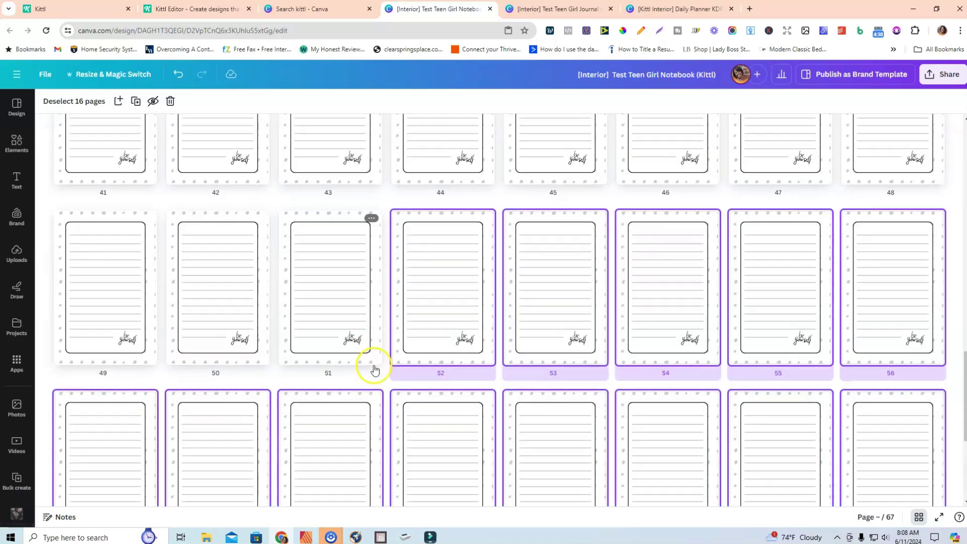
pyautogui.rightClick(347, 377)
pyautogui.click(405, 236)
pyautogui.rightClick(343, 383)
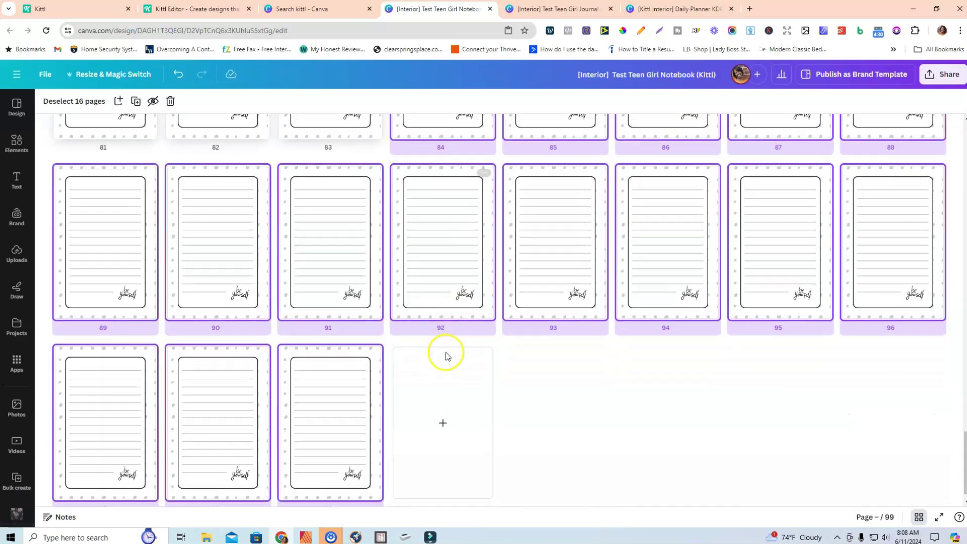
# - Duplicate page 99 once to bring the notebook to 100 pages
pyautogui.rightClick(345, 383)
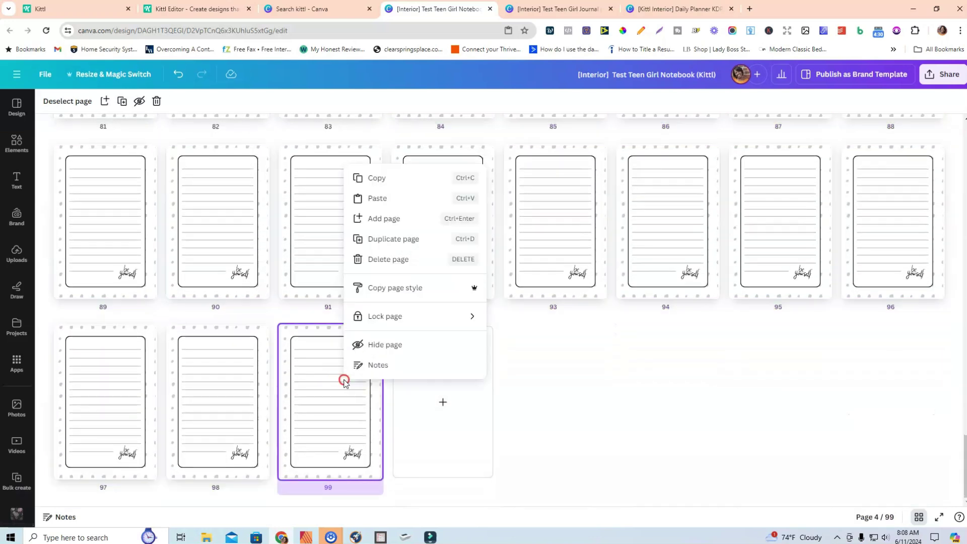
pyautogui.click(387, 247)
pyautogui.click(725, 434)
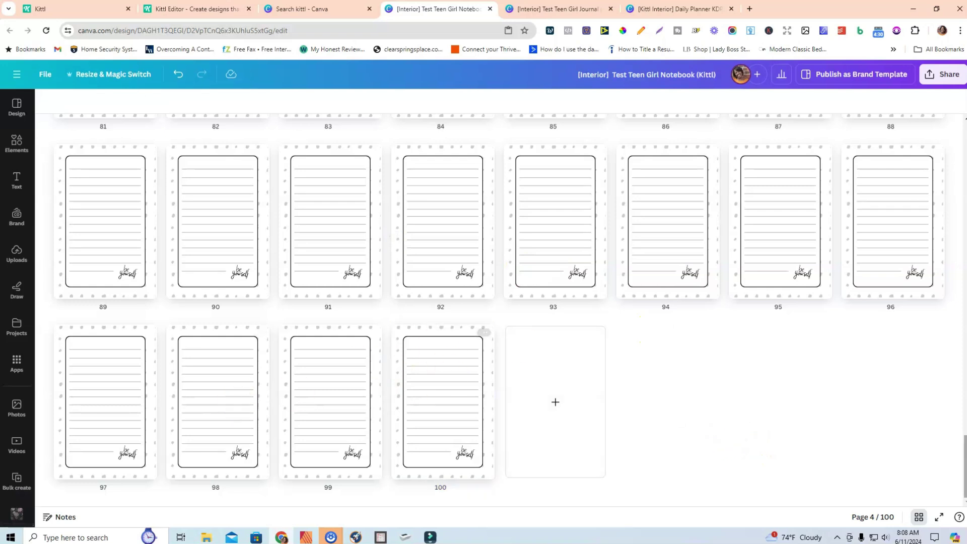
# - Return from the page grid to page 4 and copy its grey dotted background graphic
pyautogui.moveTo(960, 462); pyautogui.dragTo(952, 111)
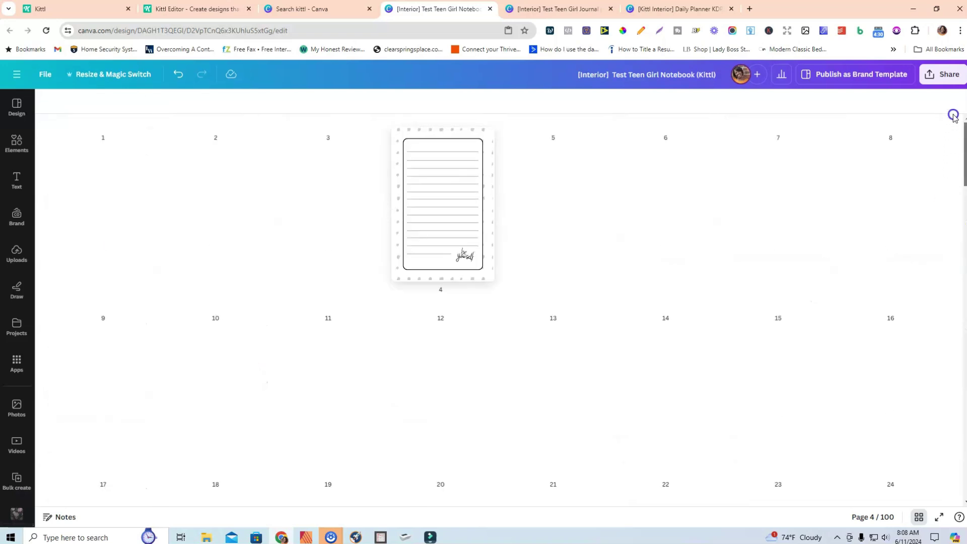
pyautogui.click(918, 517)
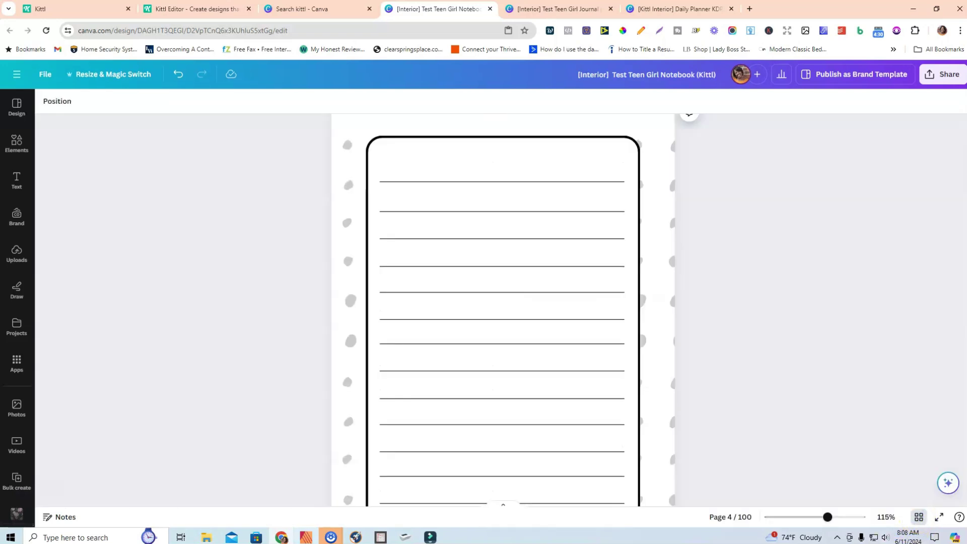
pyautogui.scroll(3, 476, 227)
pyautogui.click(436, 266)
pyautogui.rightClick(436, 267)
pyautogui.click(457, 270)
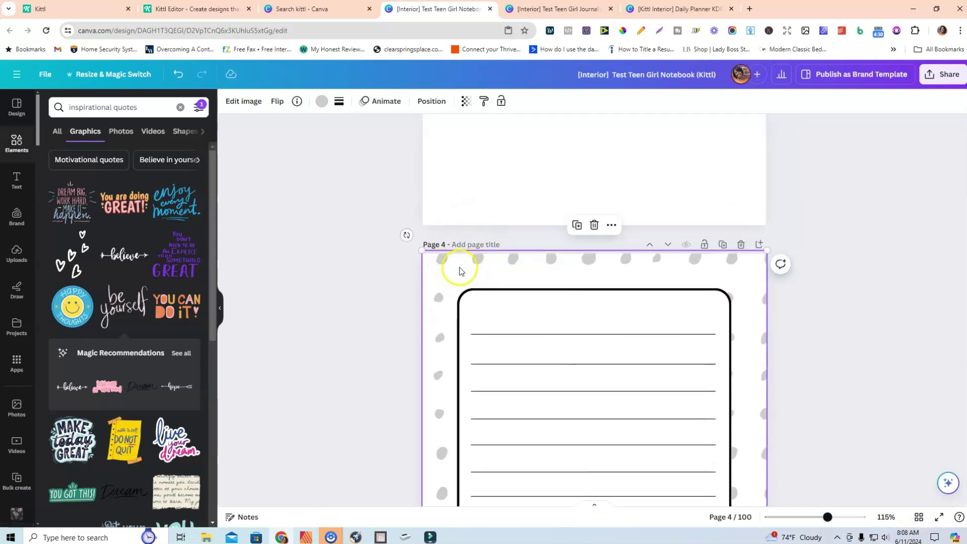
# - Delete all the grey floral background graphics from the notebook's title page, page 1
pyautogui.scroll(10, 841, 257)
pyautogui.scroll(20, 828, 258)
pyautogui.click(717, 160)
pyautogui.press('Delete')
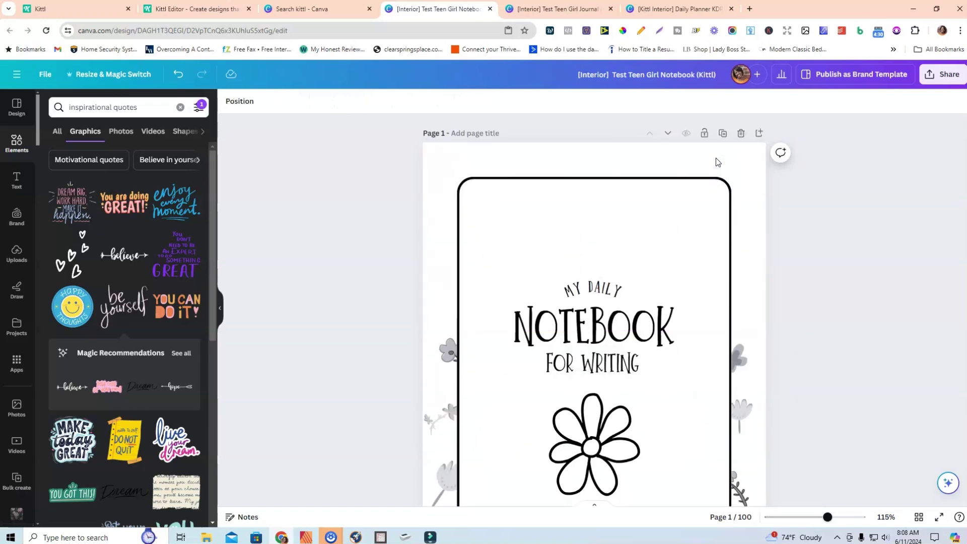
pyautogui.click(744, 346)
pyautogui.press('Delete')
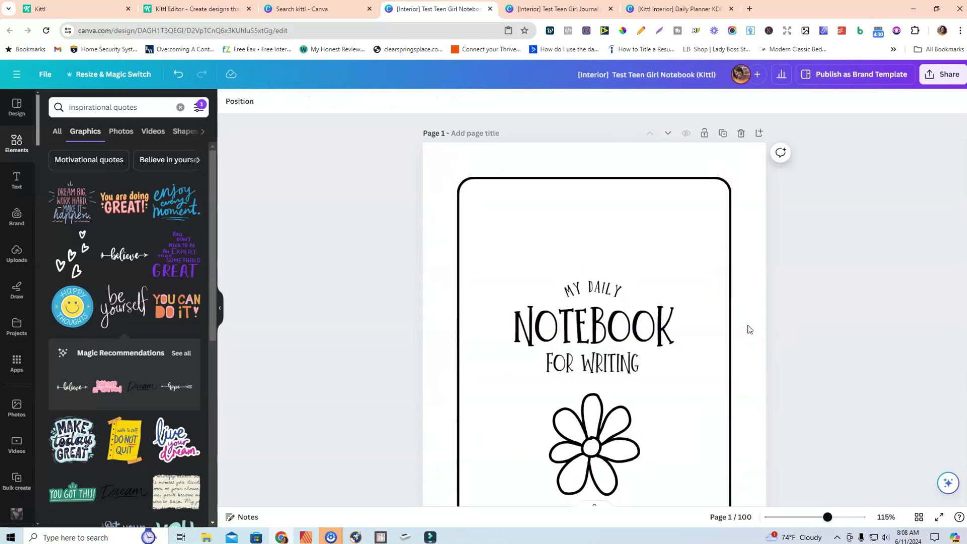
pyautogui.scroll(-10, 750, 338)
pyautogui.click(748, 246)
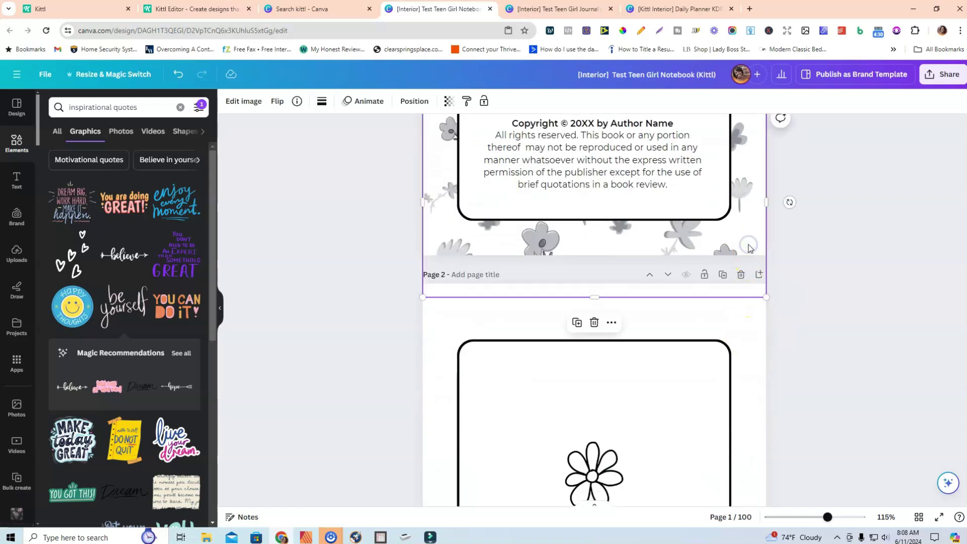
pyautogui.press('Delete')
pyautogui.scroll(8, 725, 242)
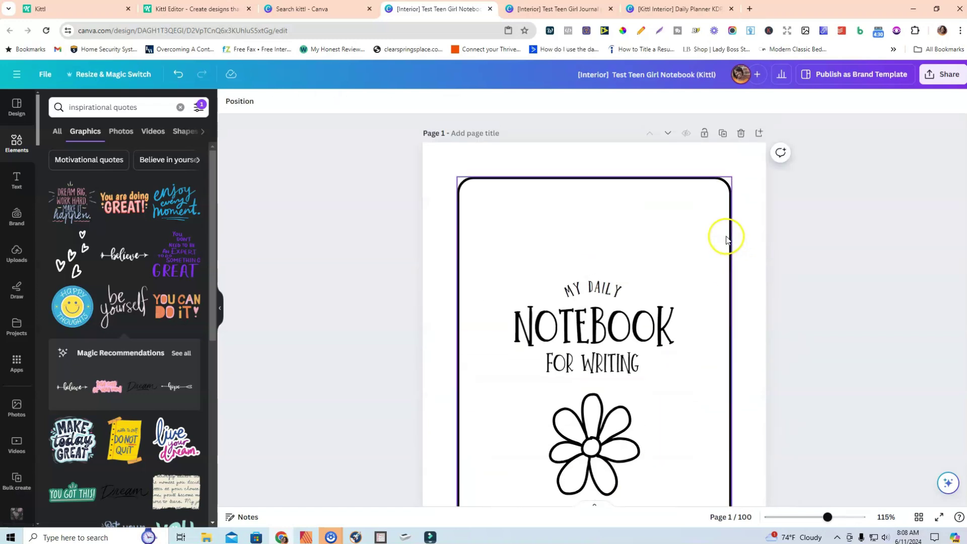
# - Paste the grey dotted background onto page 1 and move it backward behind the rounded title frame
pyautogui.rightClick(664, 163)
pyautogui.click(696, 210)
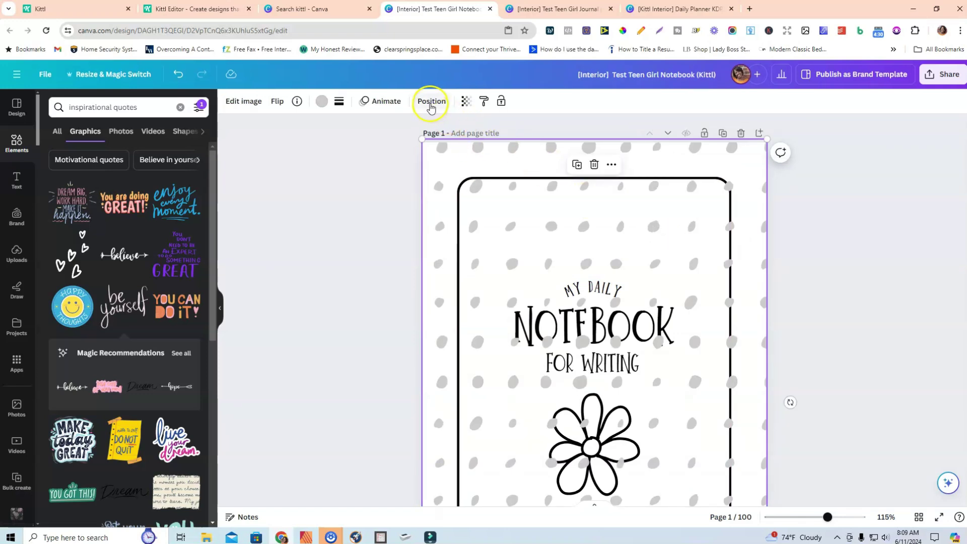
pyautogui.click(430, 103)
pyautogui.click(162, 127)
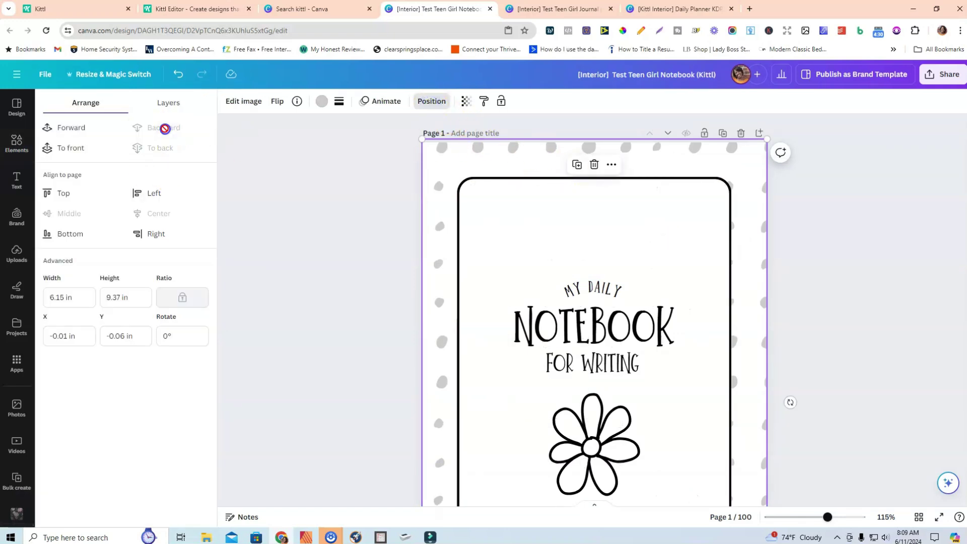
pyautogui.click(332, 244)
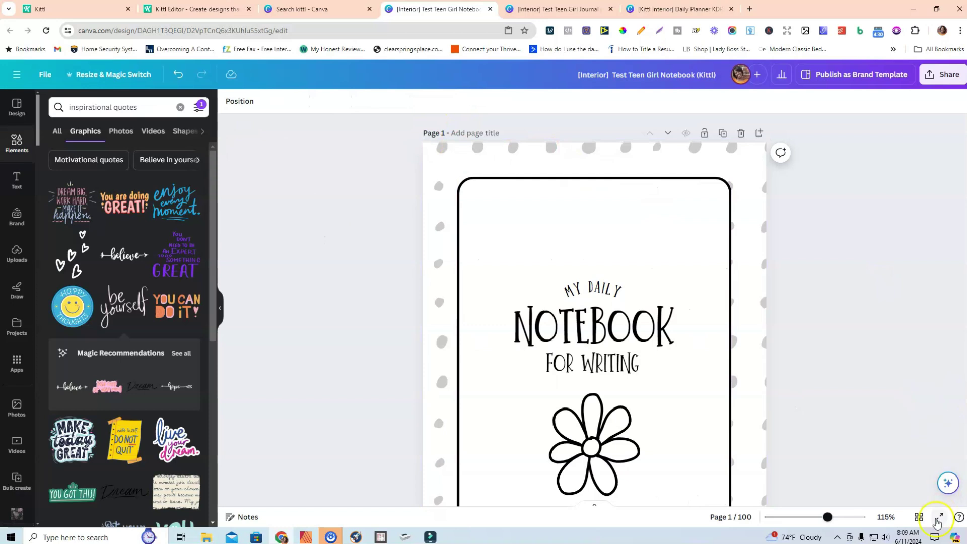
# - Compare the page grids of the notebook, daily planner and journal interiors, placing the journal design's browser tab before the notebook's
pyautogui.click(919, 517)
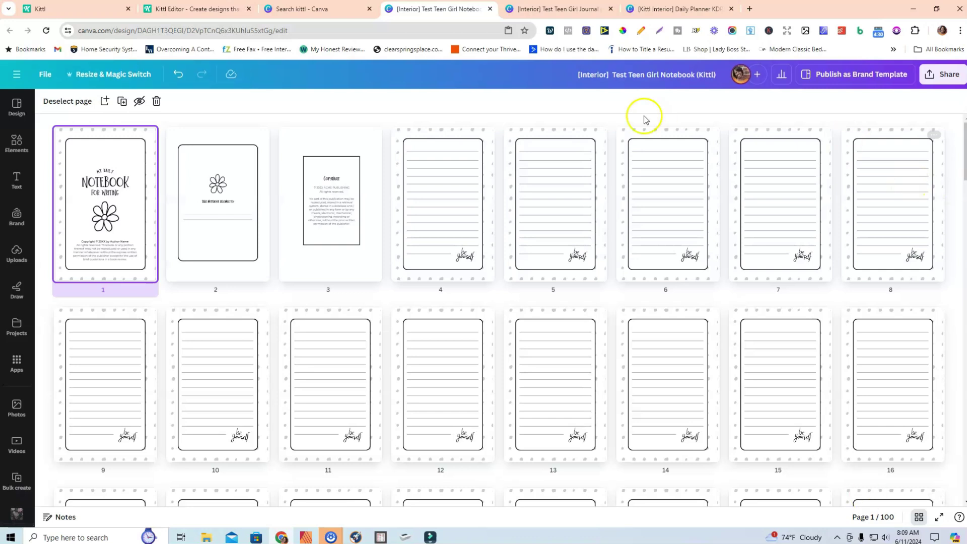
pyautogui.moveTo(536, 12); pyautogui.dragTo(466, 7)
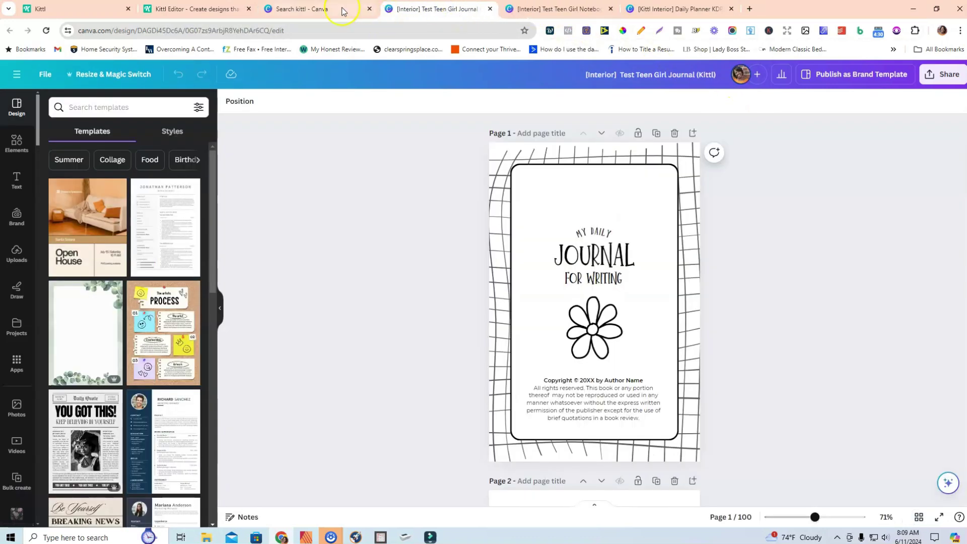
pyautogui.click(538, 11)
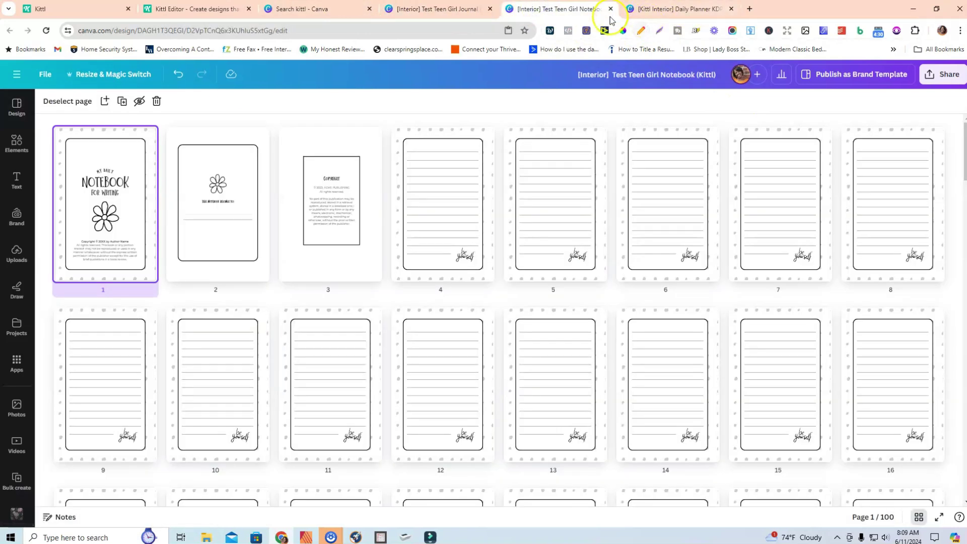
pyautogui.click(656, 16)
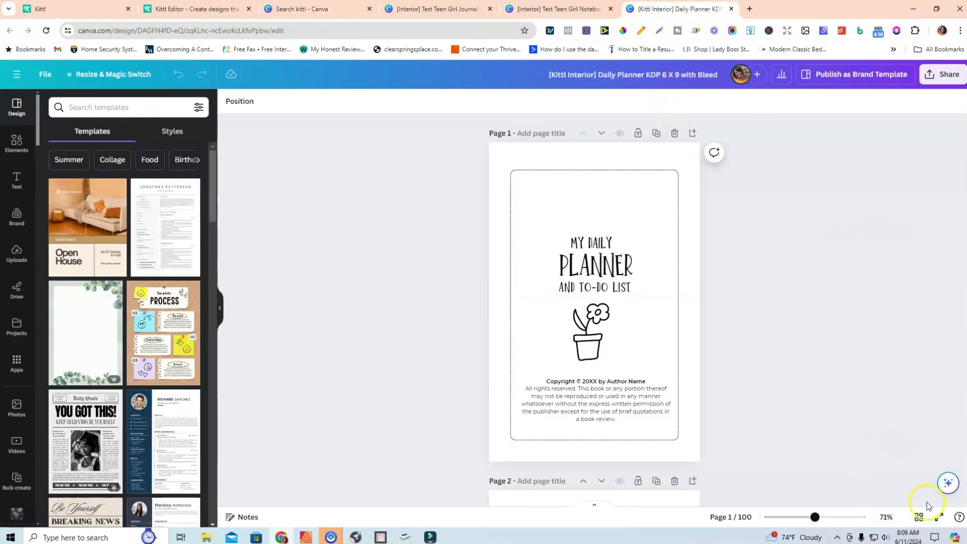
pyautogui.click(919, 517)
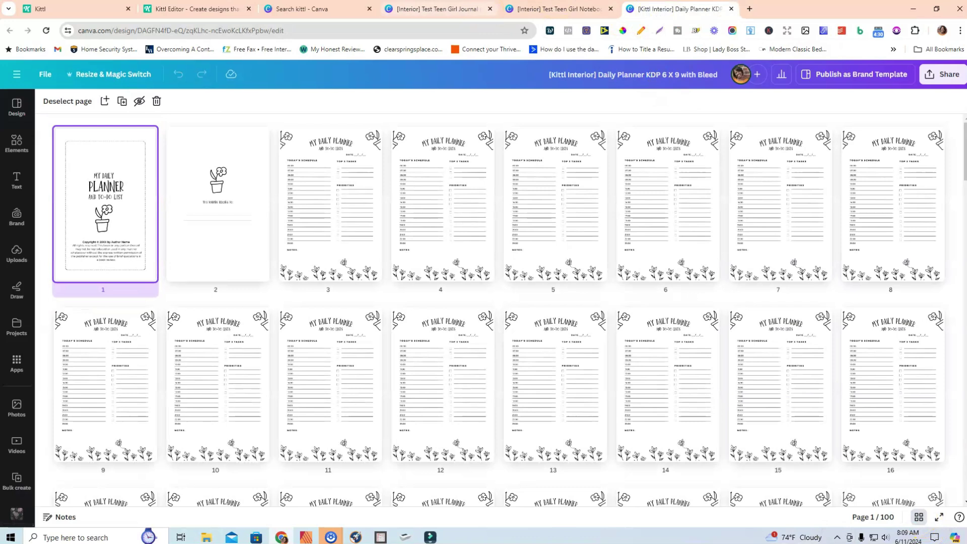
pyautogui.click(446, 11)
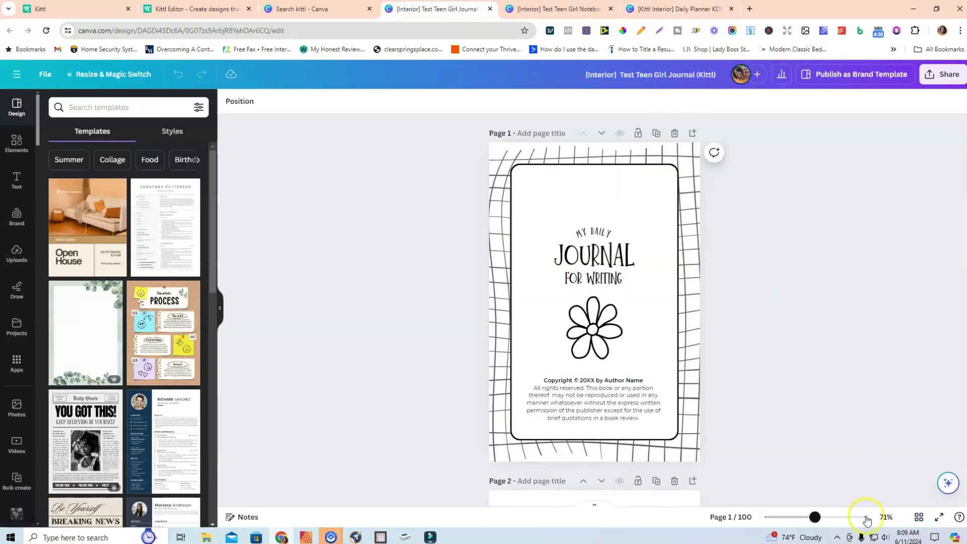
pyautogui.click(918, 517)
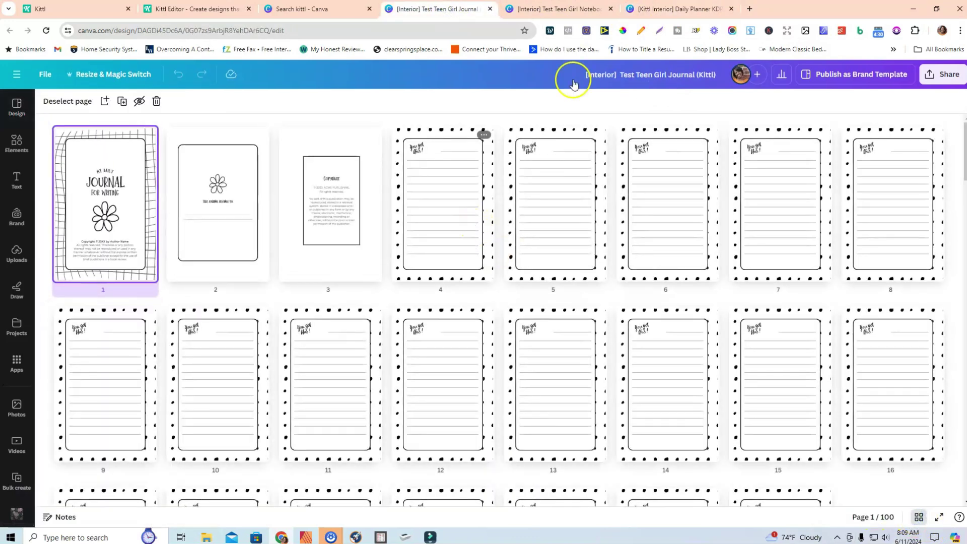
pyautogui.click(544, 9)
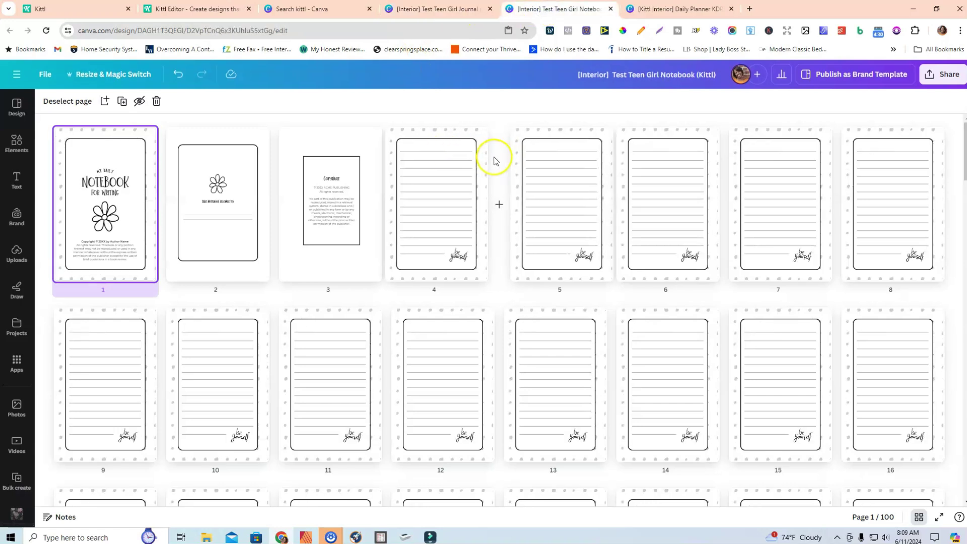
# - Compare the page grids of the daily planner and notebook interiors once more, ending on the notebook
pyautogui.click(677, 9)
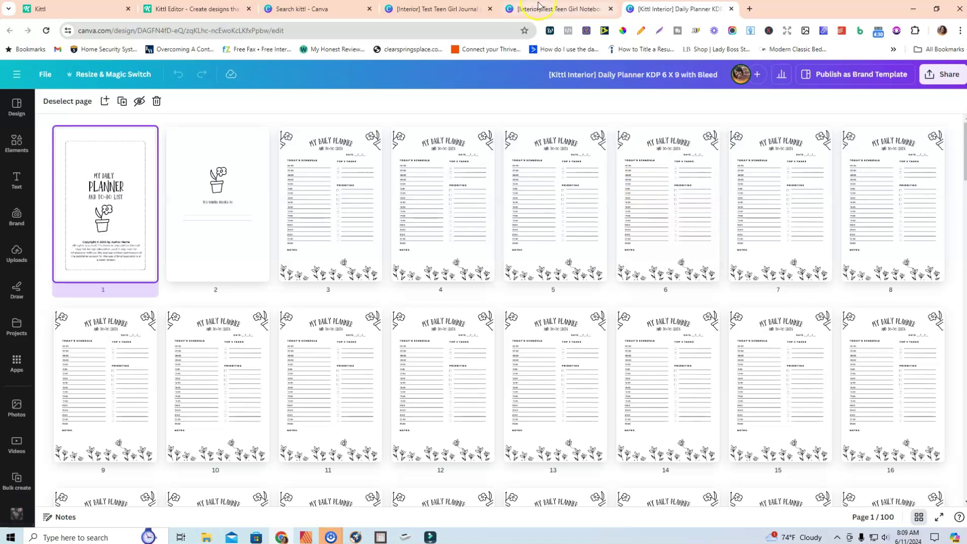
pyautogui.moveTo(541, 10)
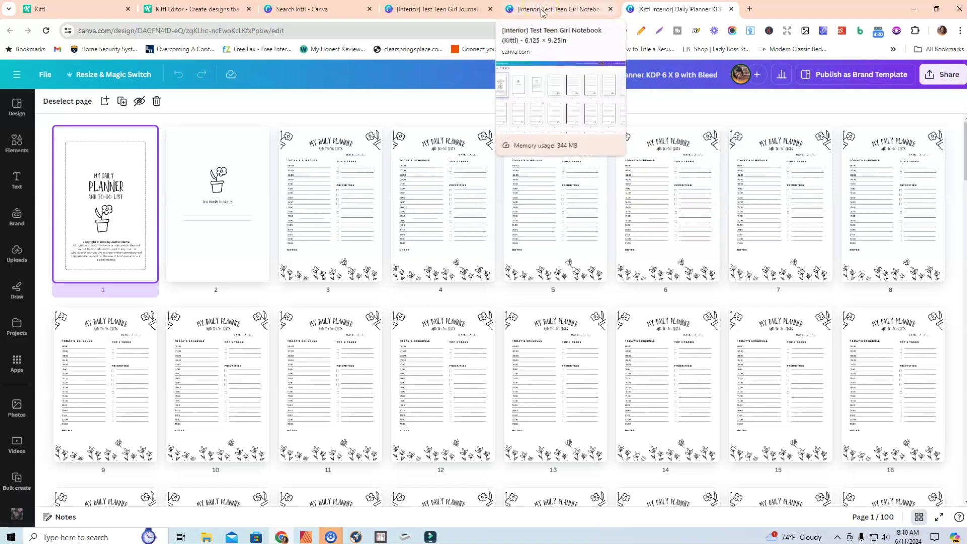
pyautogui.click(543, 11)
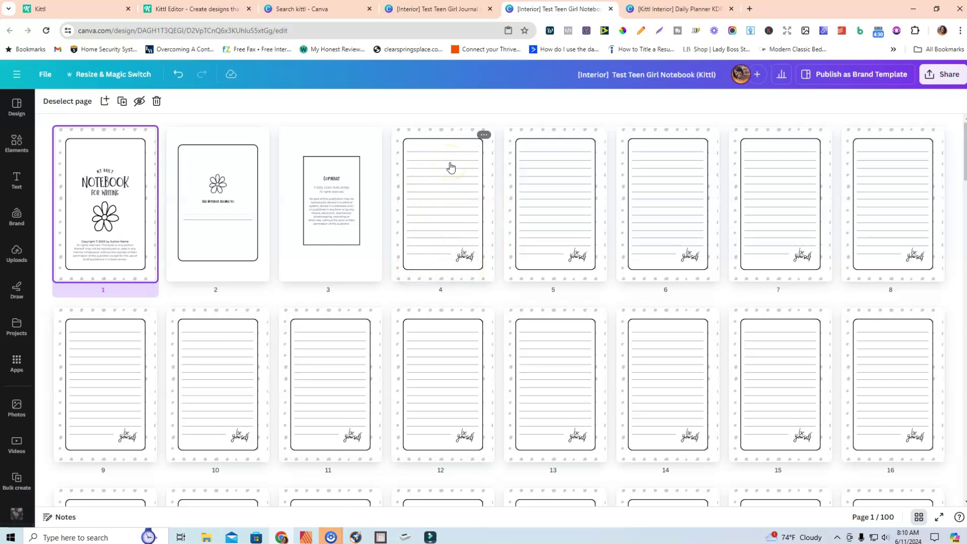
pyautogui.click(655, 9)
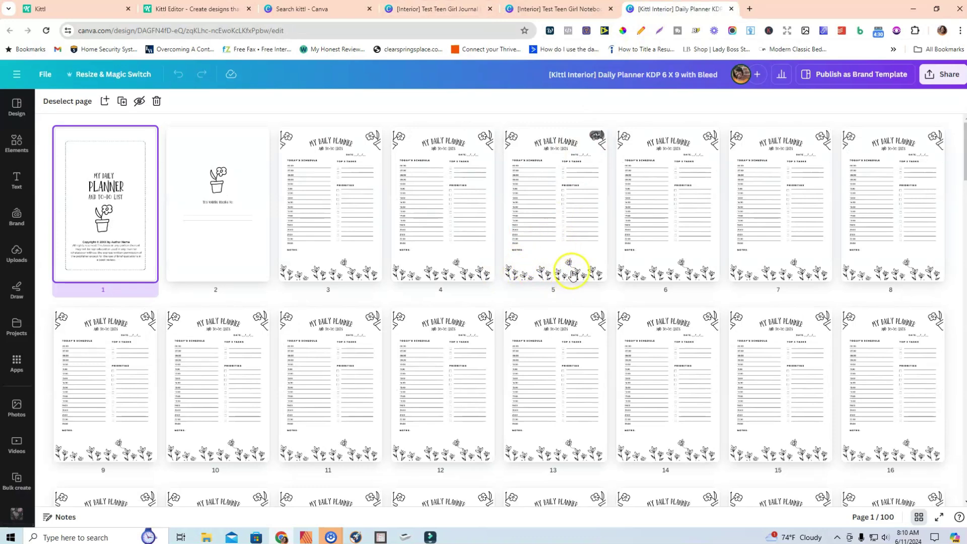
pyautogui.click(579, 9)
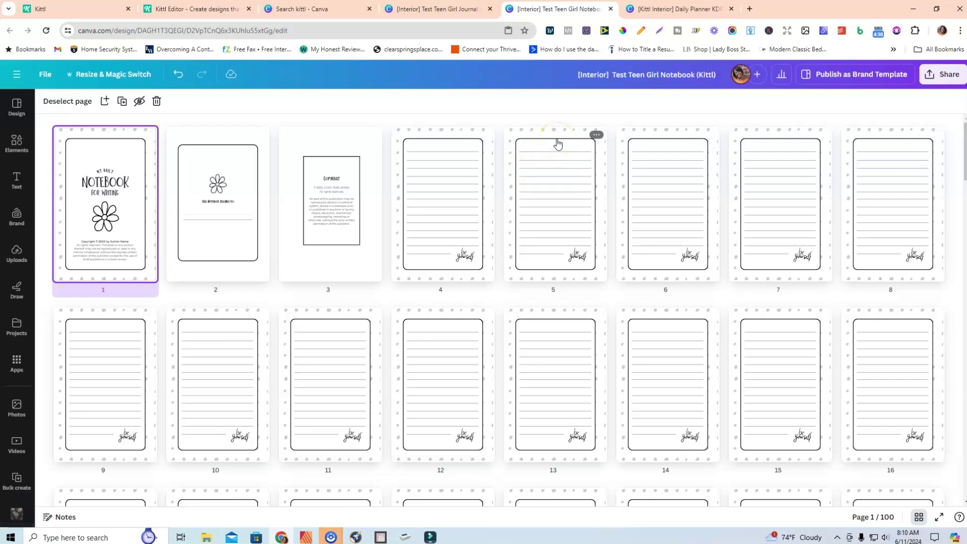
# - Switch to Kittl and open the Notebook Cover Design project from the projects dashboard
pyautogui.click(202, 10)
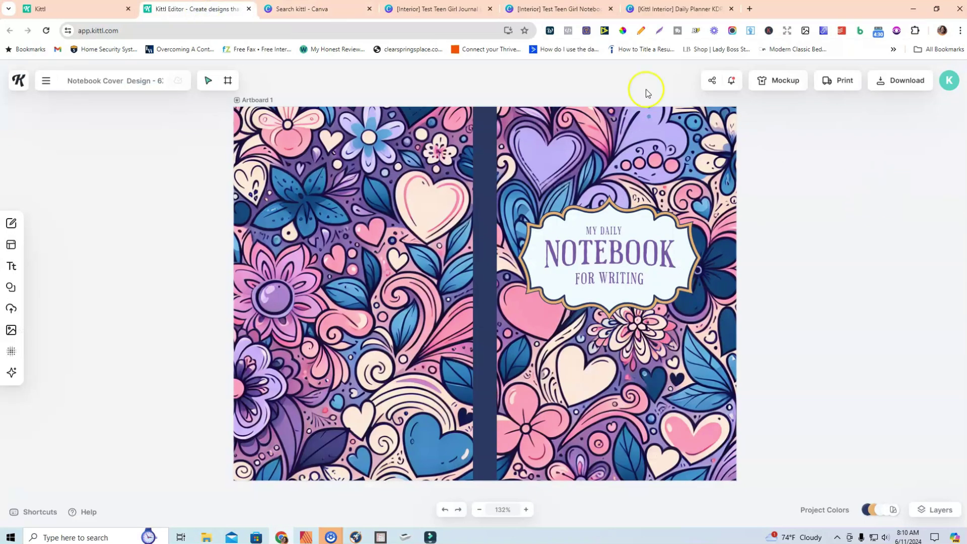
pyautogui.click(86, 10)
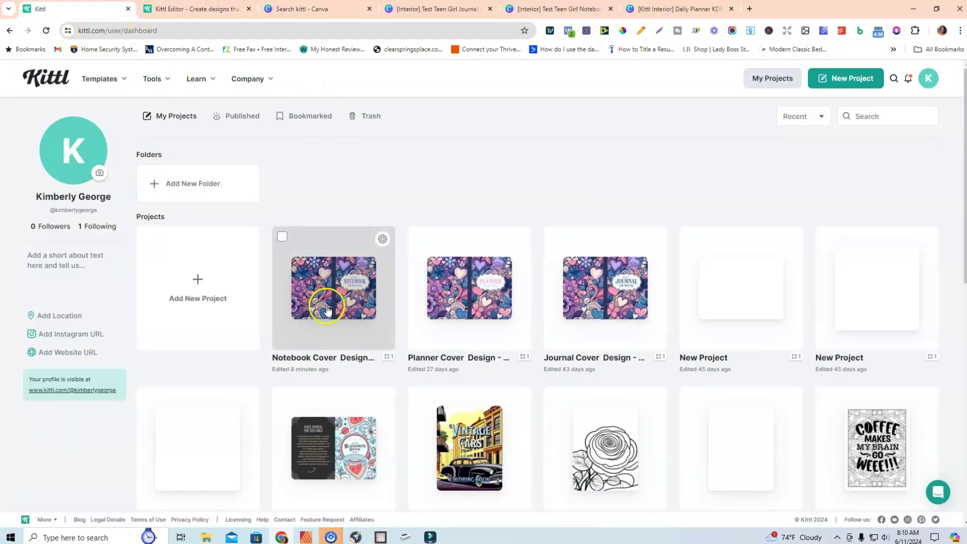
pyautogui.click(382, 239)
pyautogui.click(327, 310)
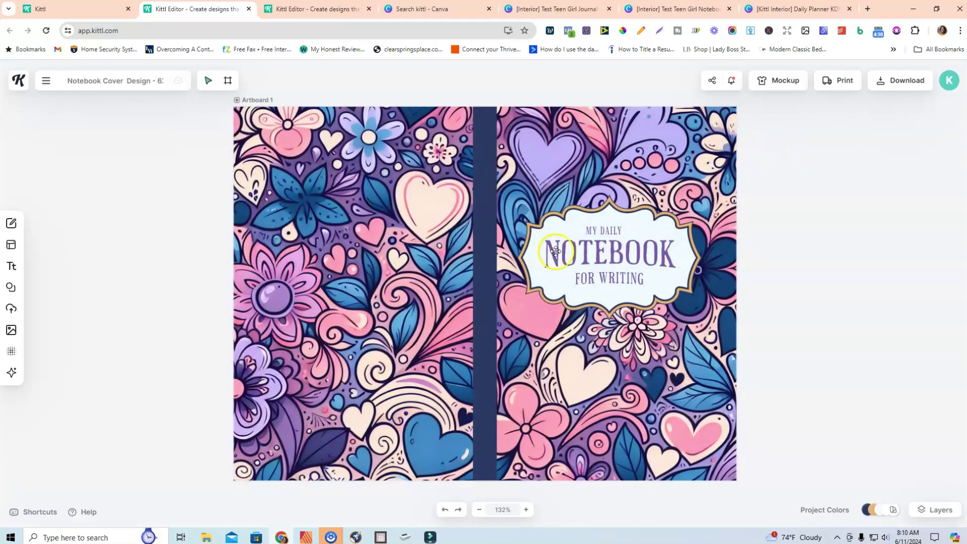
# - Open the Planner Cover Design and Journal Cover Design projects from the Kittl projects dashboard
pyautogui.click(95, 9)
pyautogui.click(496, 293)
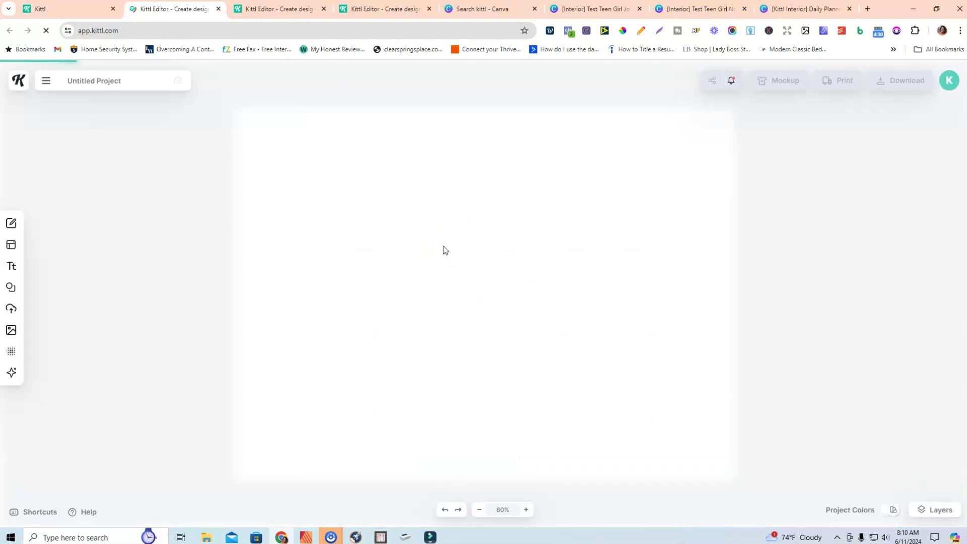
pyautogui.click(546, 268)
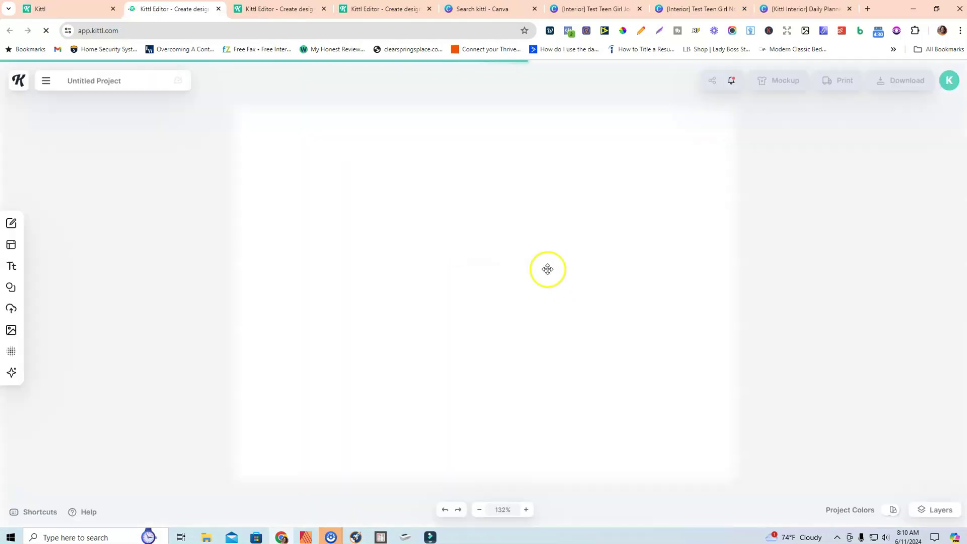
pyautogui.click(60, 8)
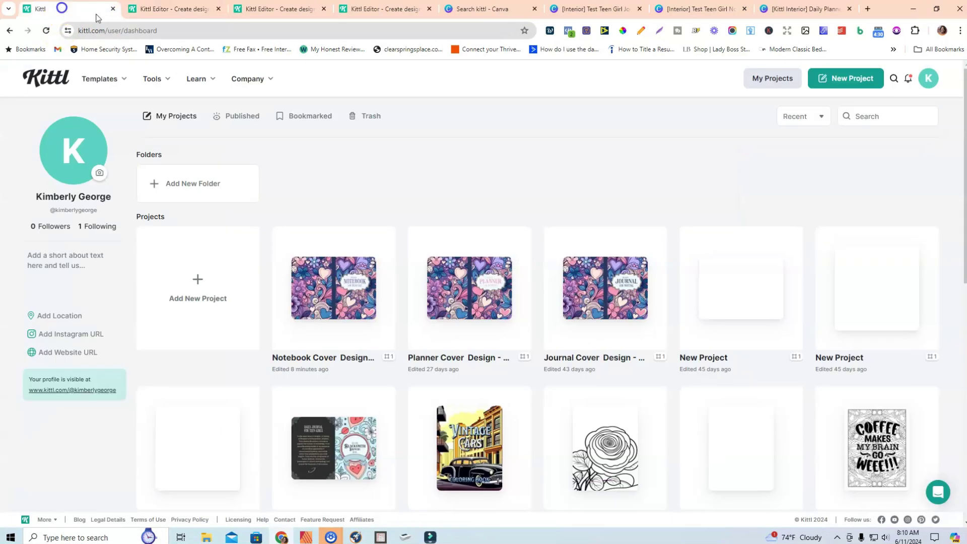
pyautogui.click(616, 313)
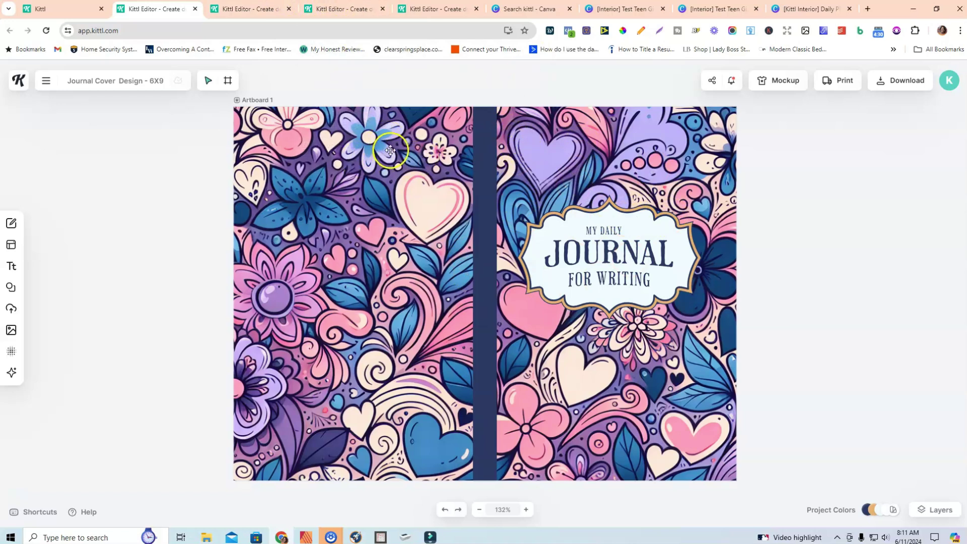
# - Compare the open journal, notebook and planner covers to check that the floral heart designs match
pyautogui.click(340, 10)
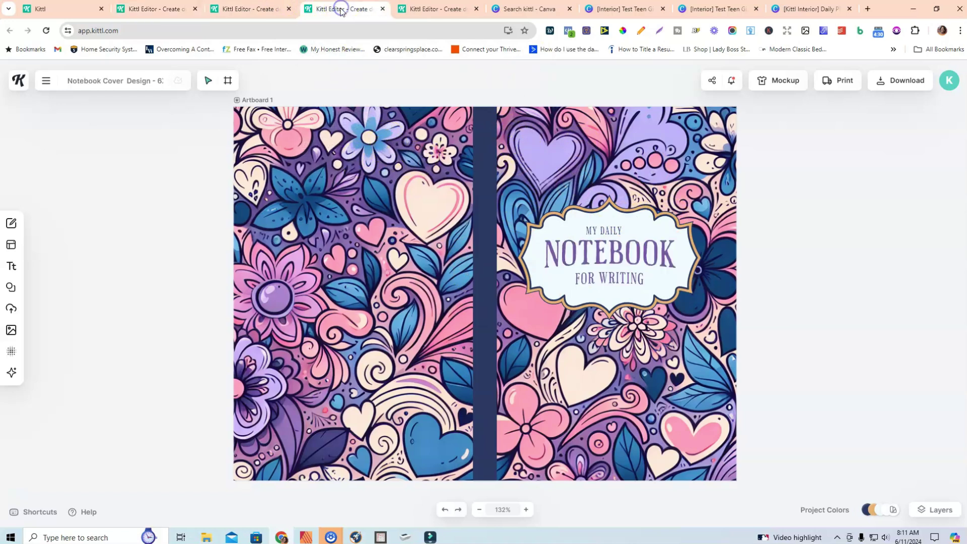
pyautogui.click(270, 10)
pyautogui.click(332, 11)
pyautogui.click(467, 156)
pyautogui.click(407, 152)
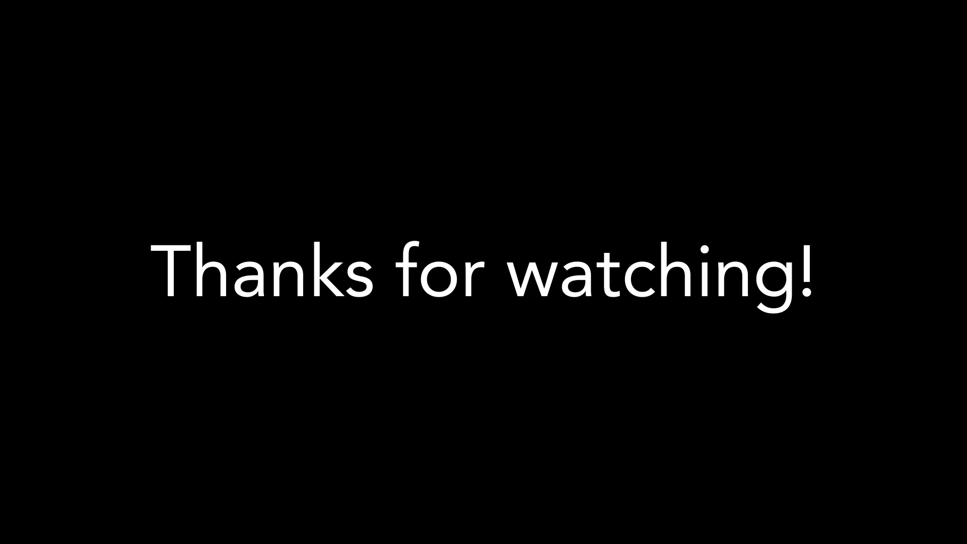